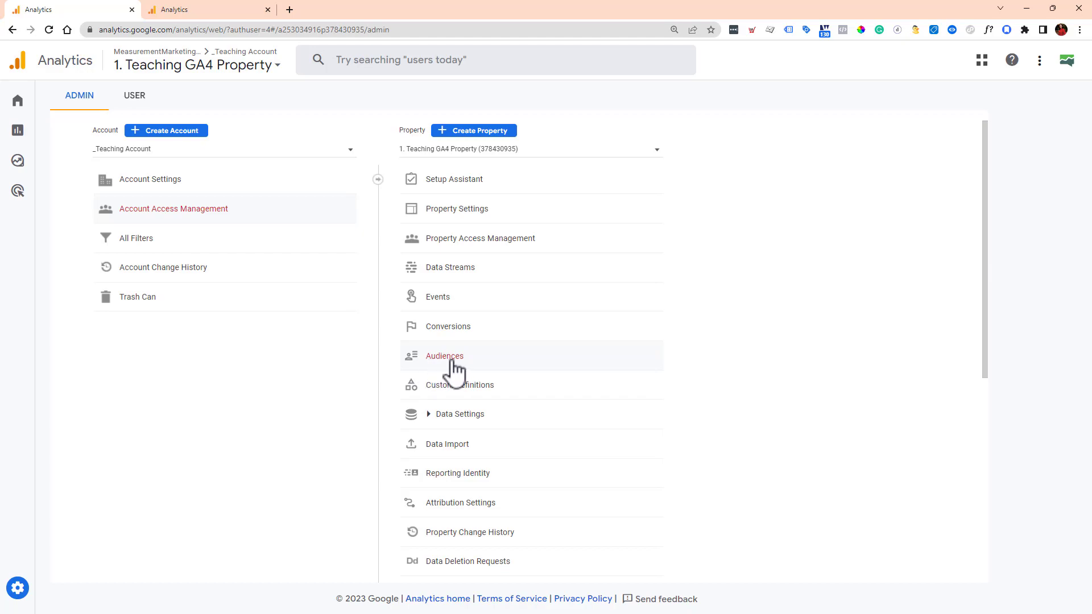
View the property's Audiences list and return to the admin overview
left_click(452, 362)
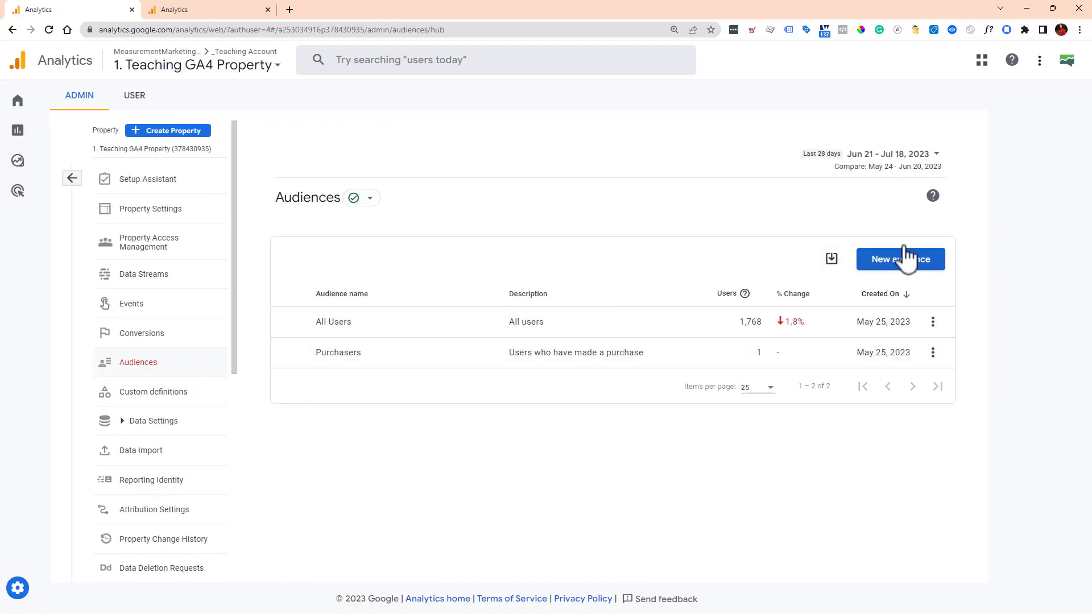
left_click(72, 179)
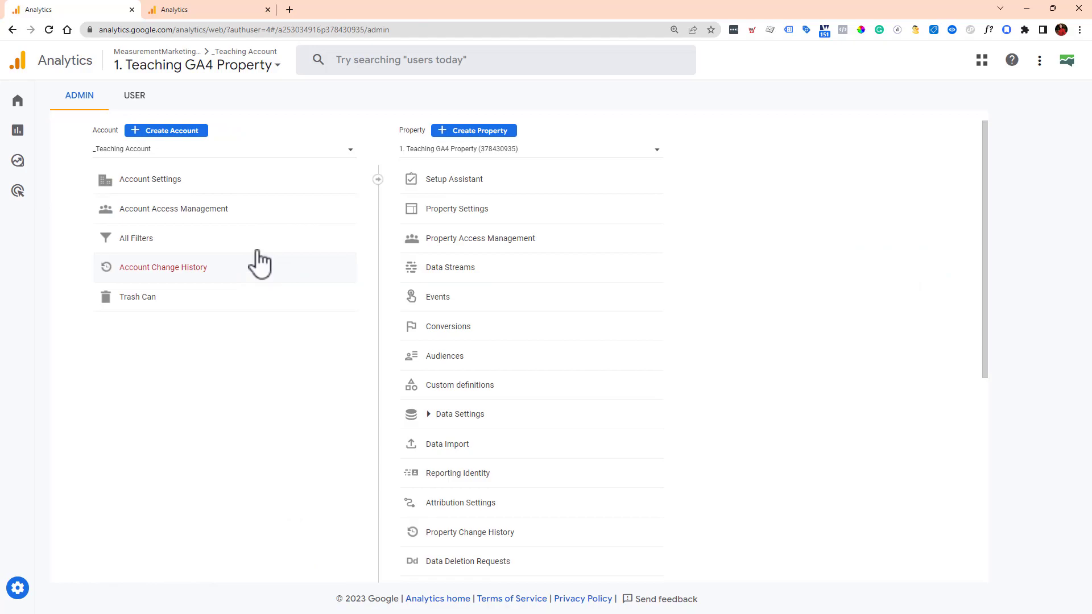
In account access management, examine the first Editor user's role options for the property "1. Teaching GA4 Property", including the Marketer description
left_click(196, 216)
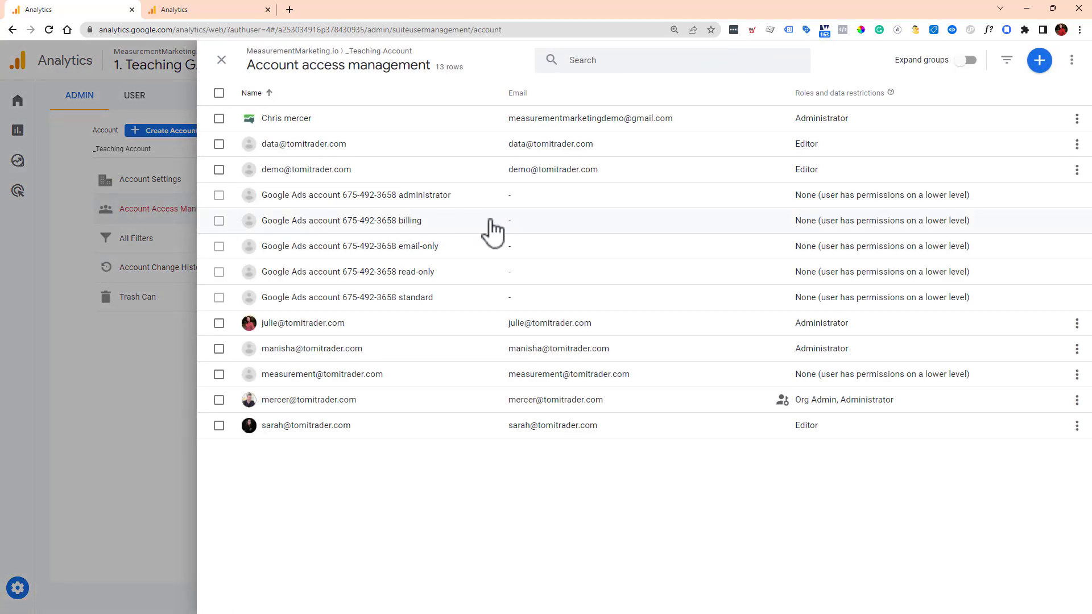
left_click(1076, 145)
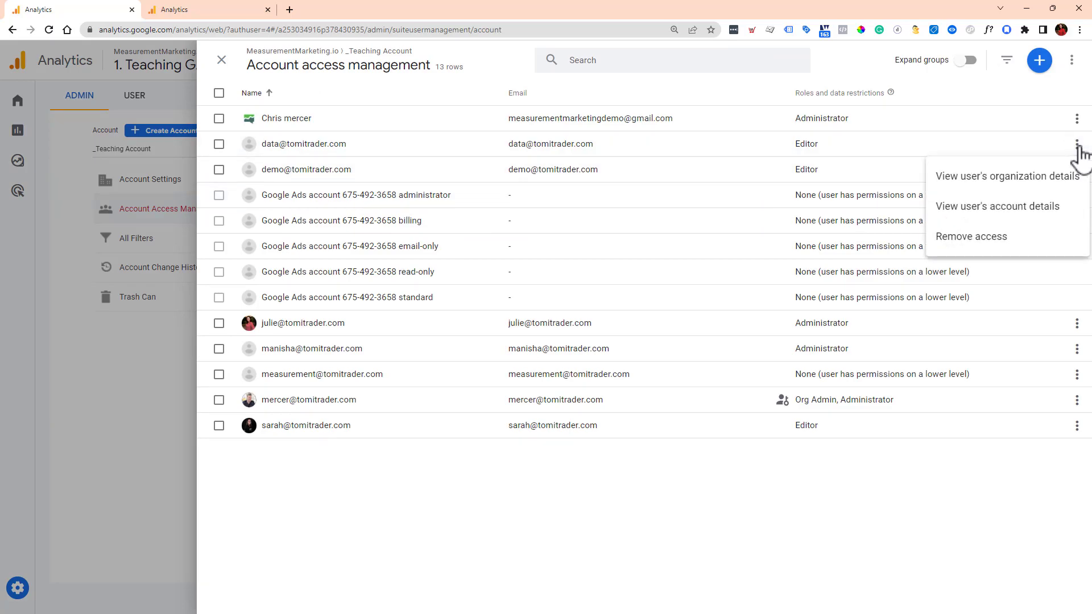
left_click(1040, 211)
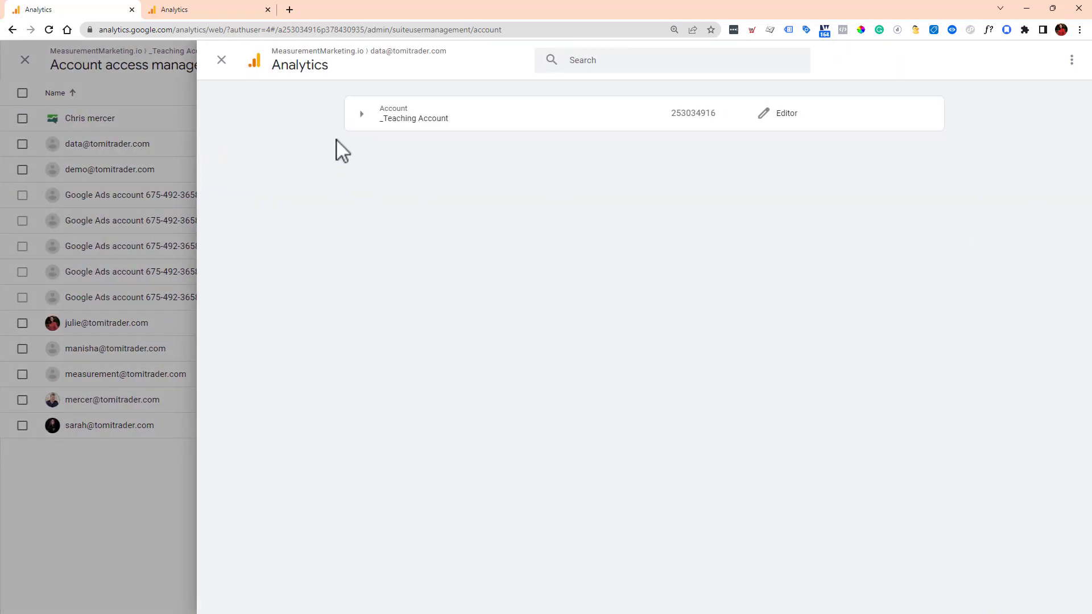
left_click(362, 114)
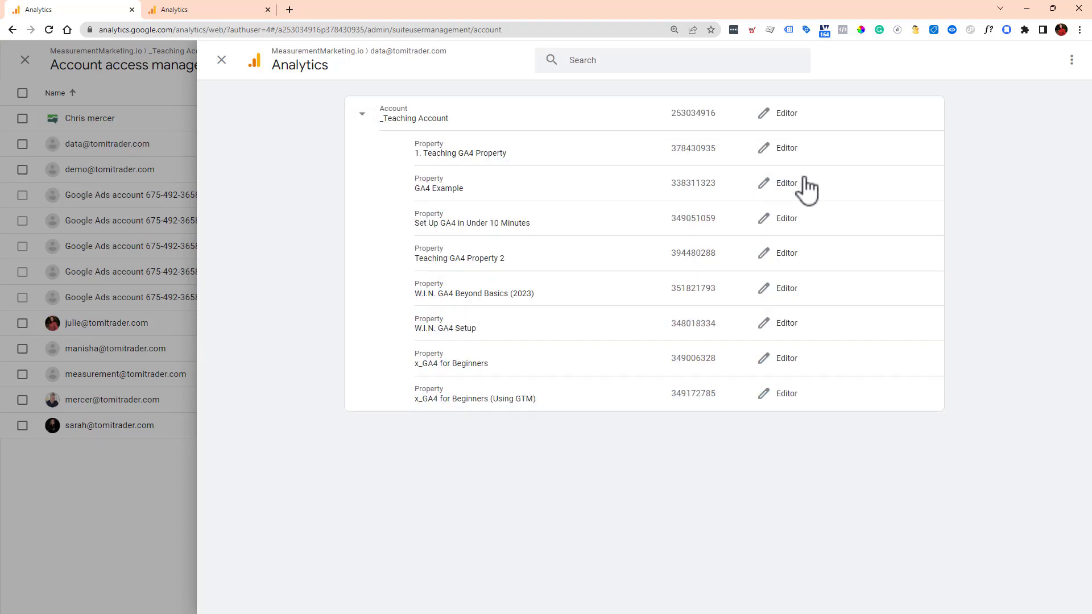
left_click(766, 149)
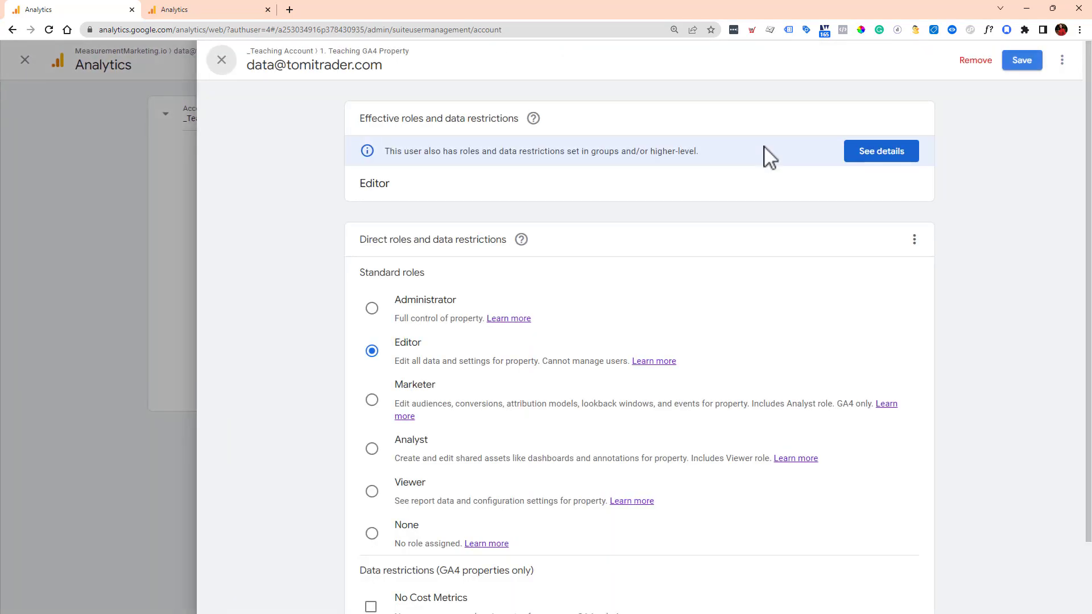
double_click(428, 404)
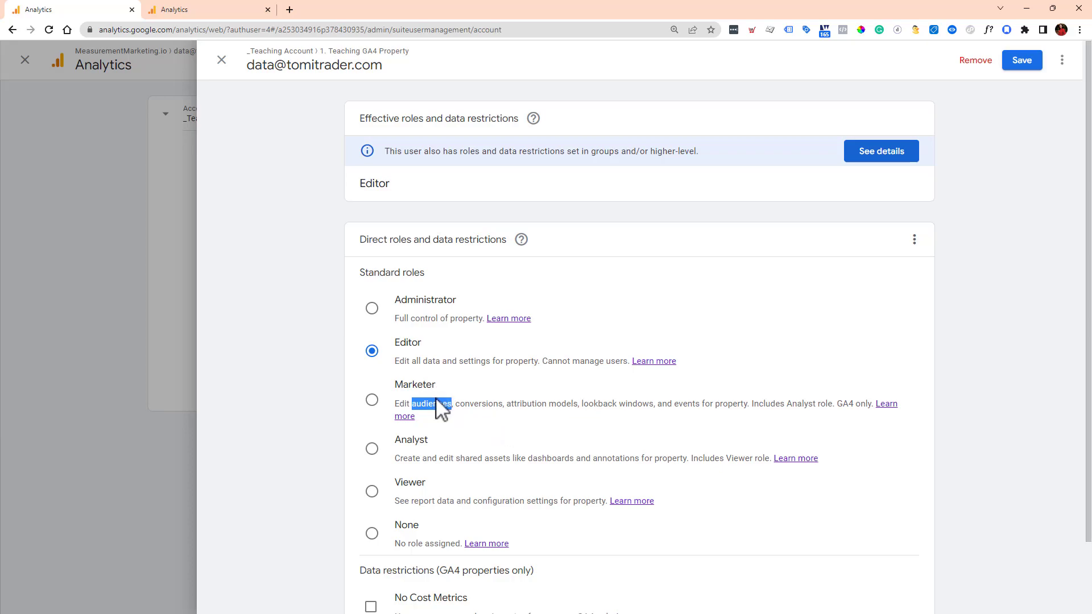
left_click(168, 395)
left_click(168, 395)
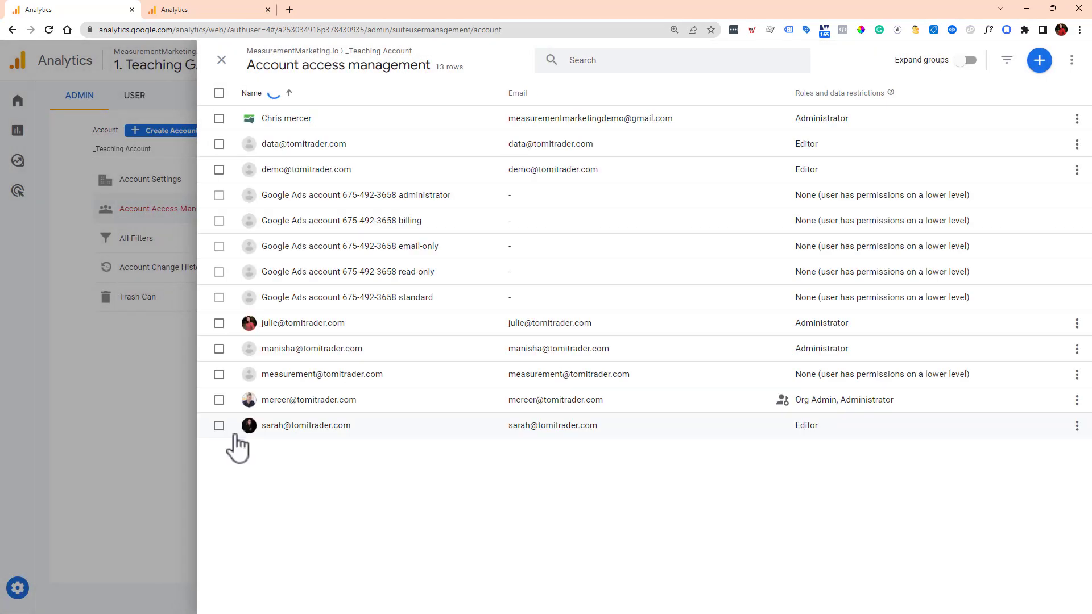
left_click(169, 432)
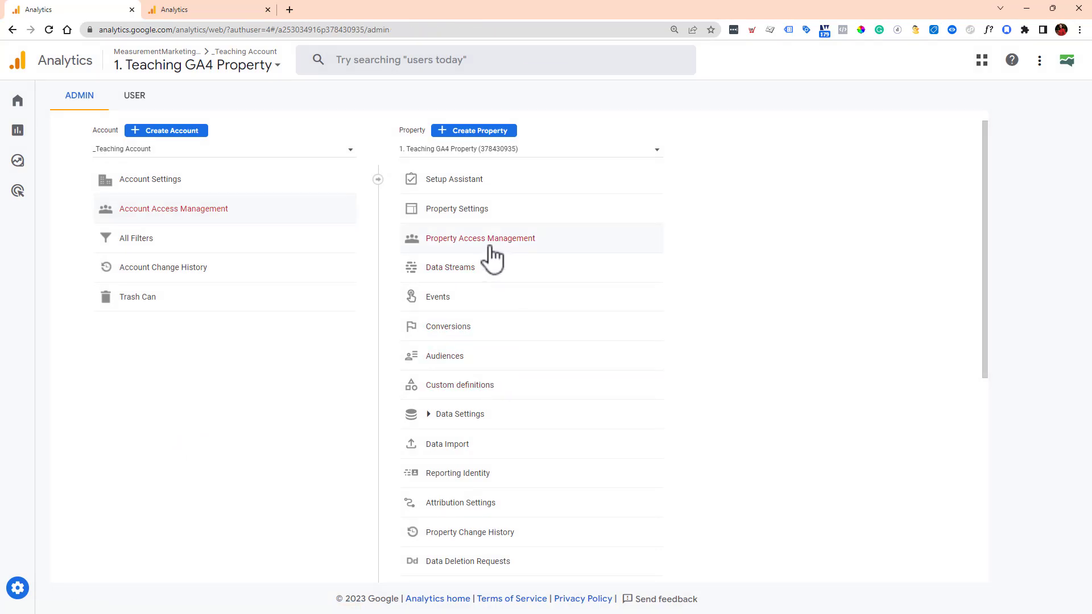
In the Audiences list, check the actions available for Purchasers and All Users, and view the Purchasers audience report
left_click(445, 362)
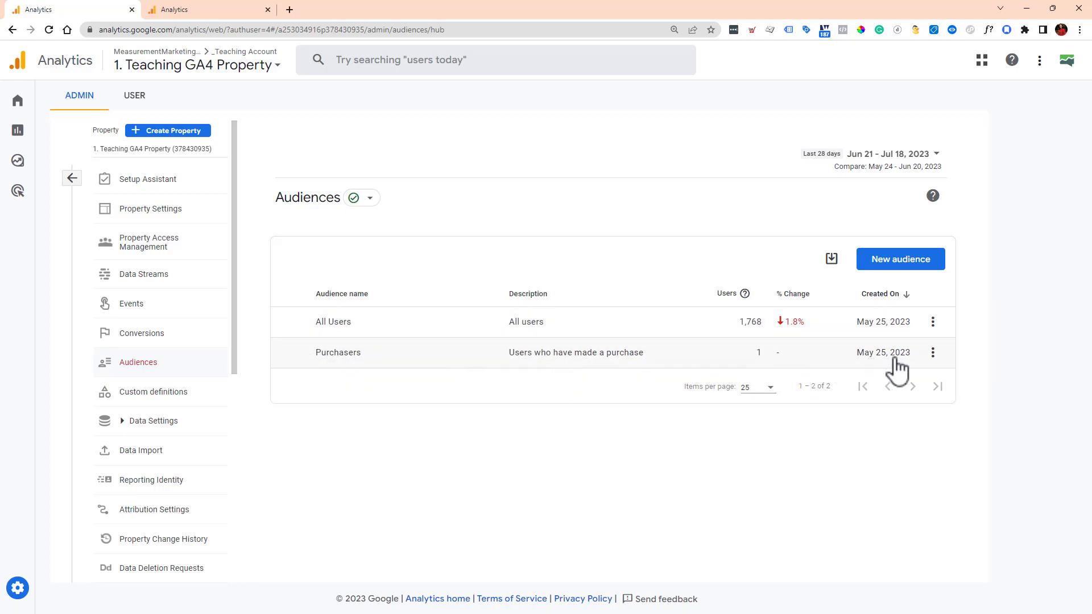
left_click(933, 352)
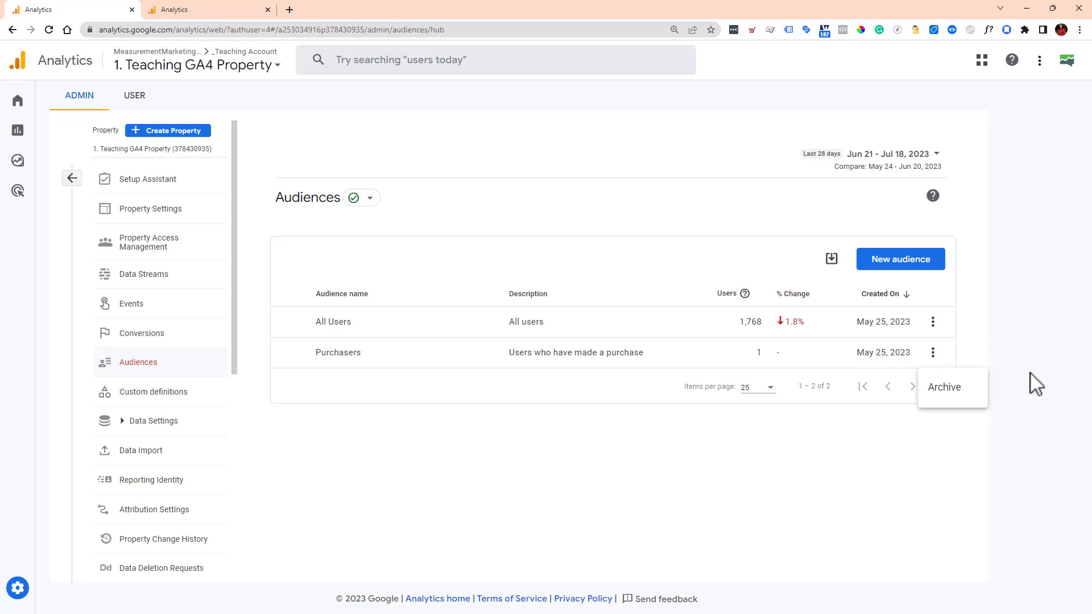
left_click(931, 320)
left_click(932, 321)
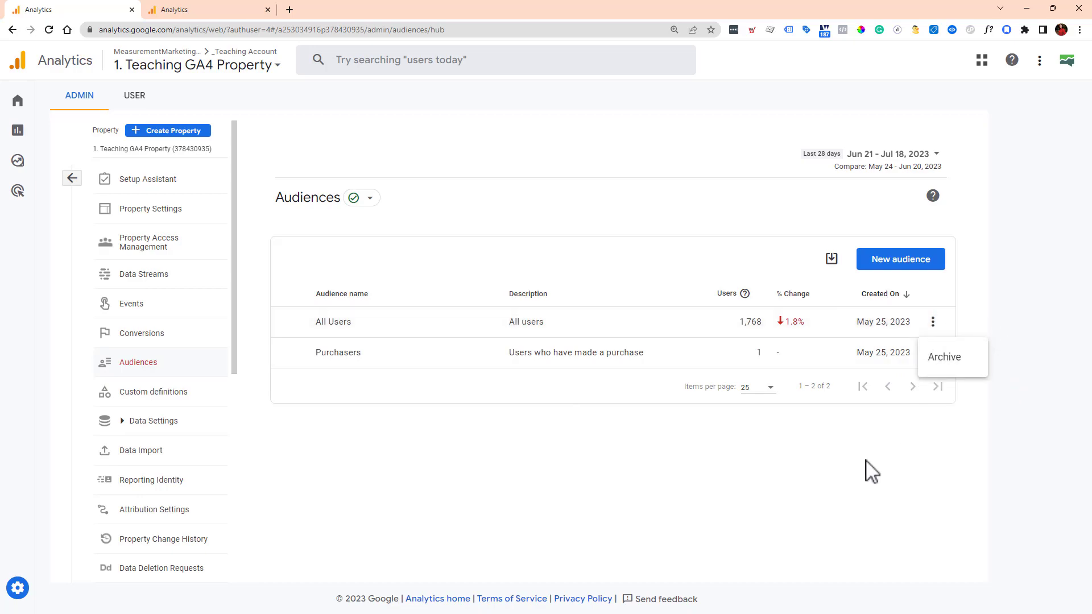
left_click(509, 447)
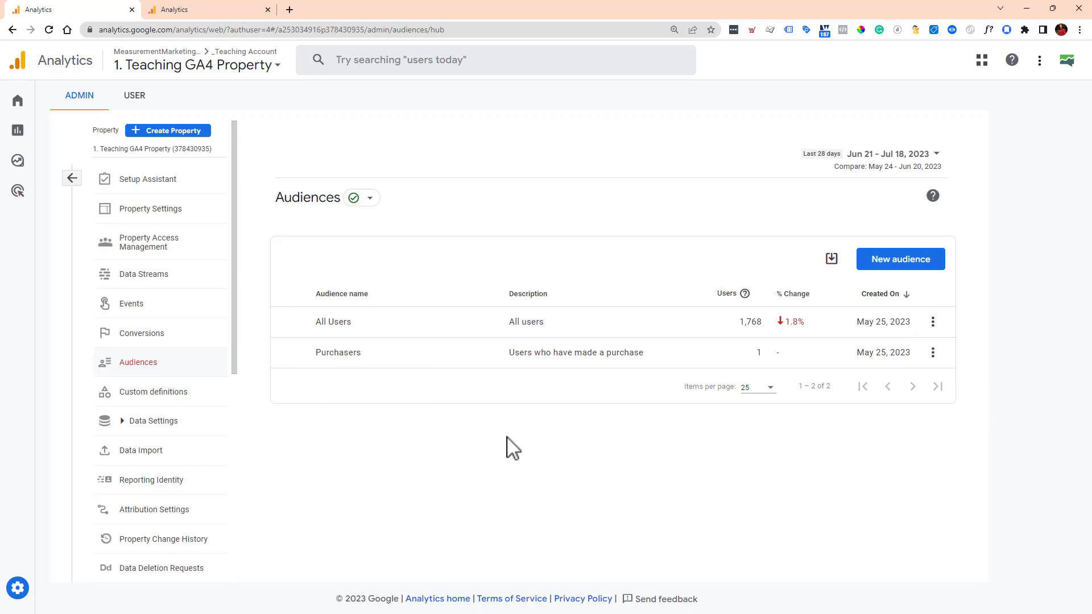
left_click(344, 353)
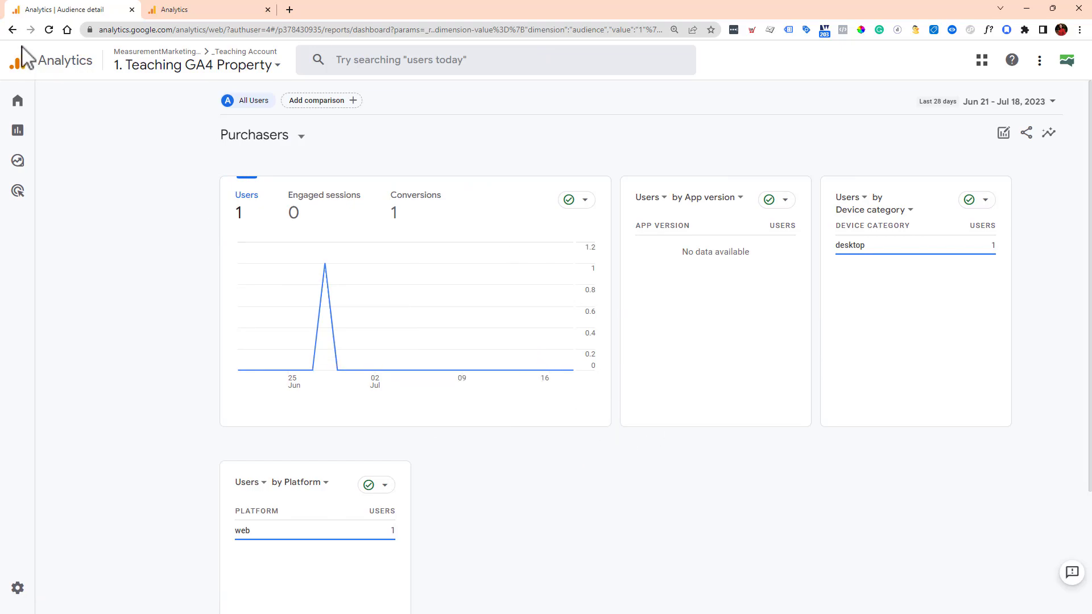
left_click(12, 29)
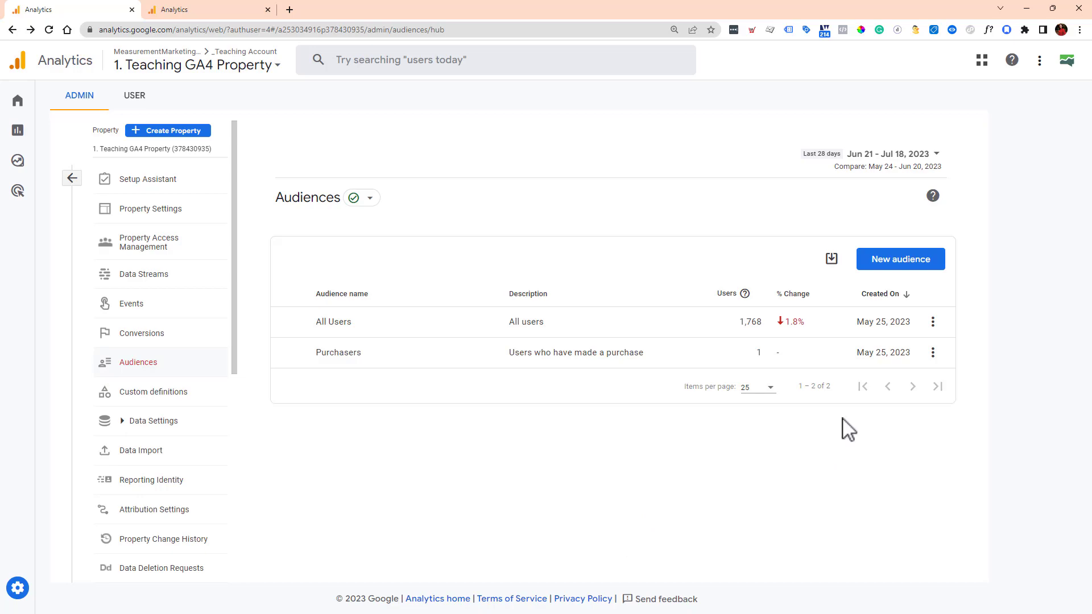
Review the template and predictive audience suggestions and start a new audience from the Demographics template
mouse_move(746, 298)
left_click(925, 279)
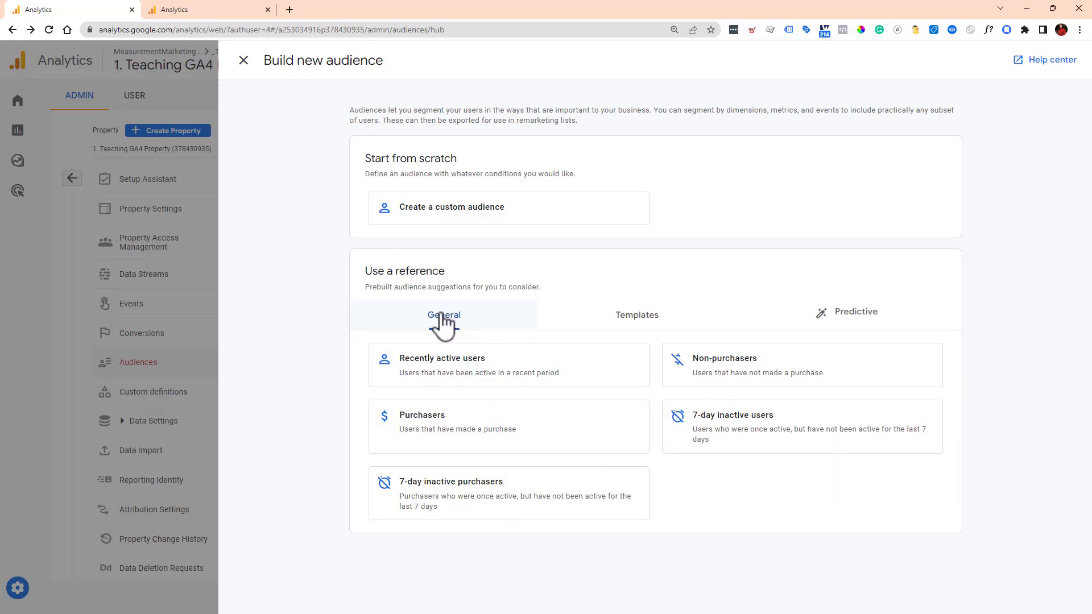
left_click(642, 336)
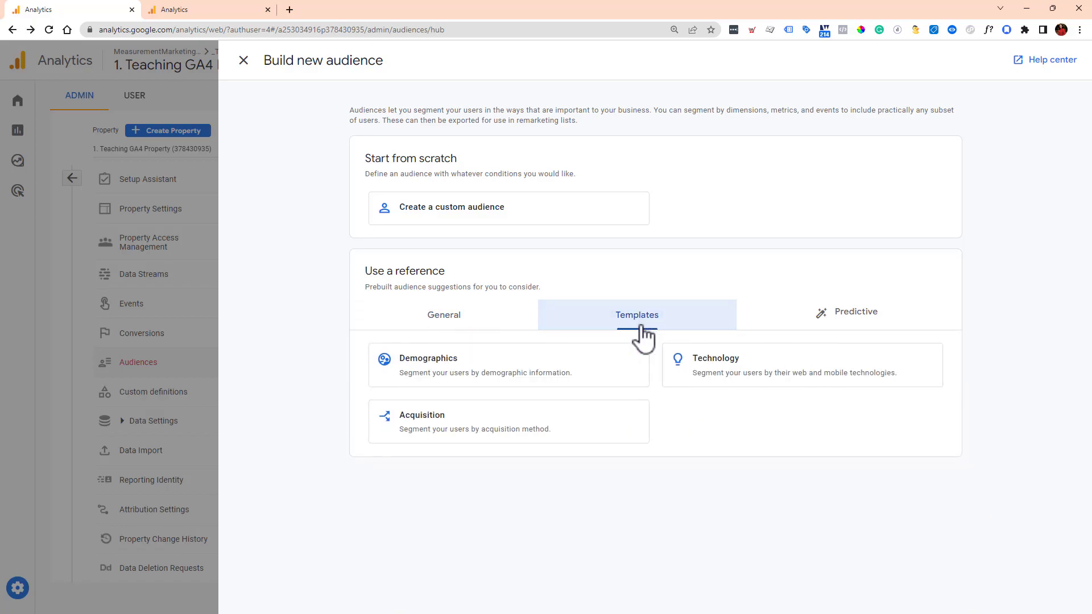
left_click(863, 329)
scroll(711, 363, "down", 1)
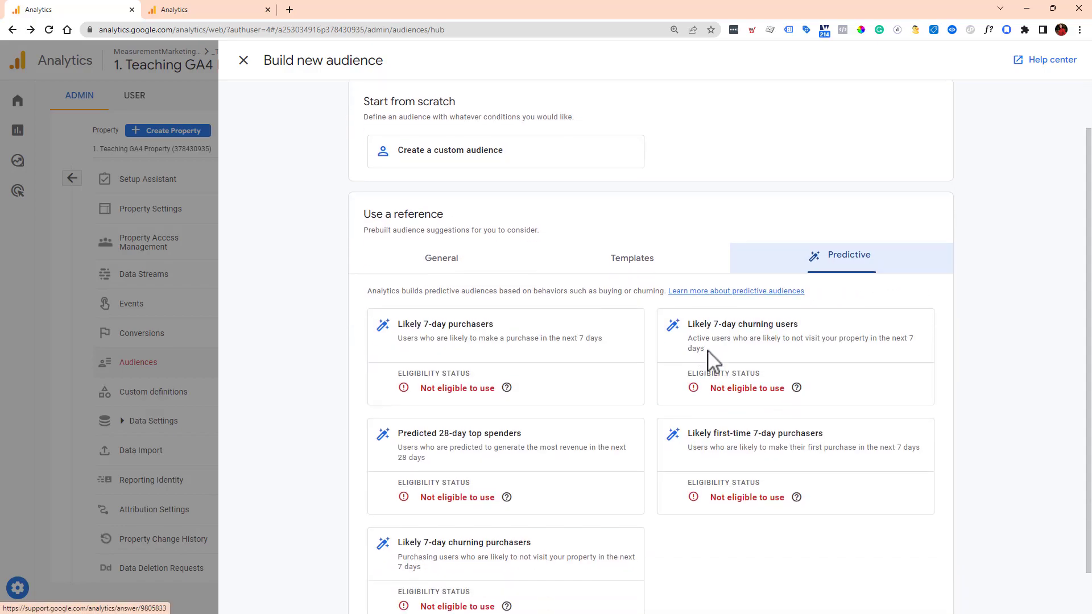
scroll(739, 410, "down", 1)
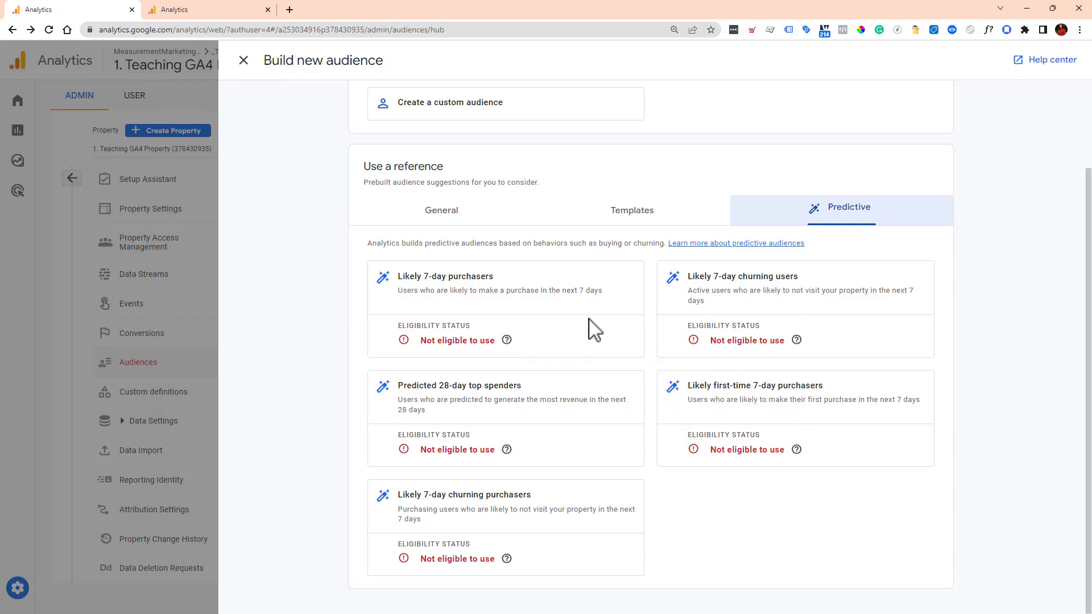
left_click(638, 208)
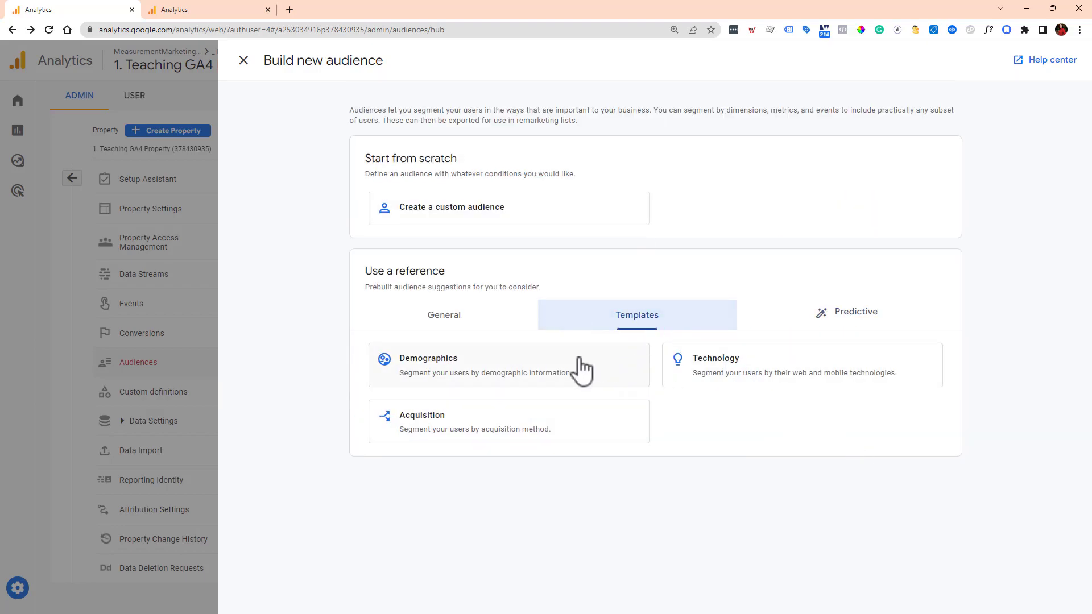
left_click(535, 375)
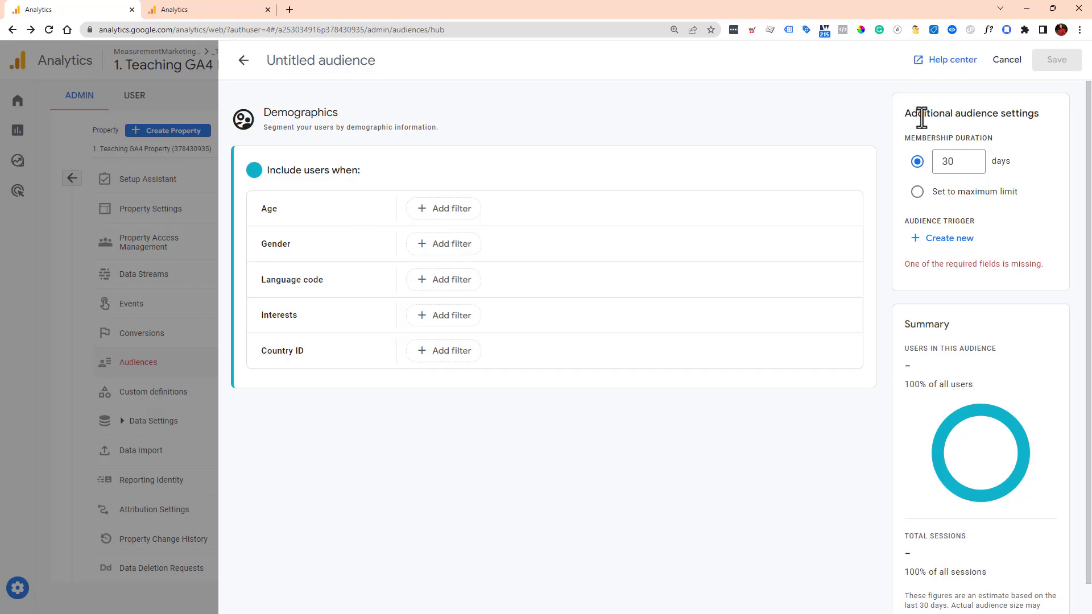
Add an Age filter that includes users whose age is one of 45-54, 55-64 and 65+
left_click(436, 210)
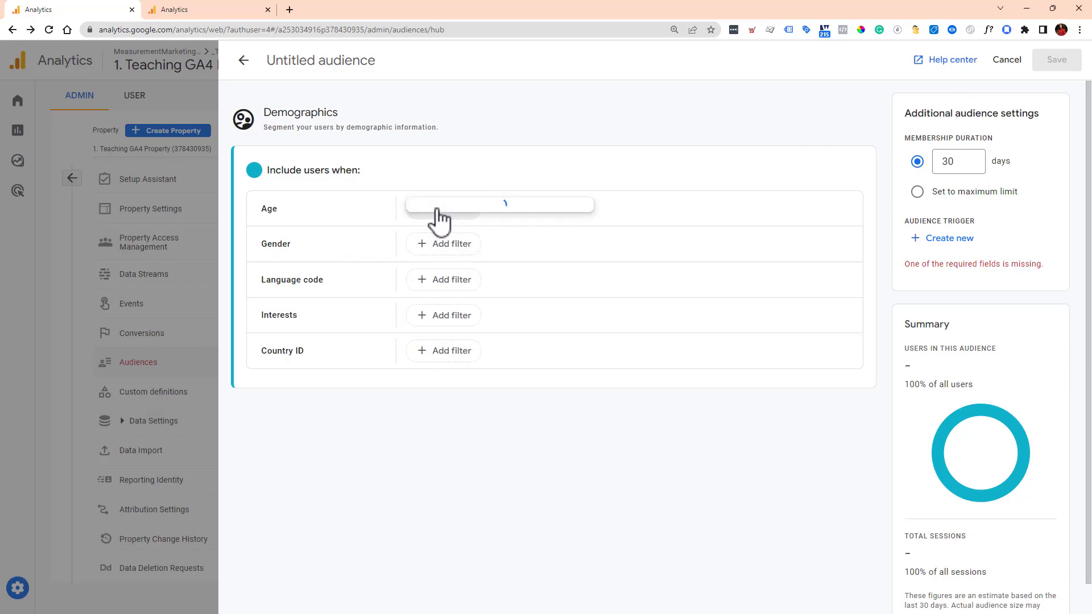
left_click(492, 279)
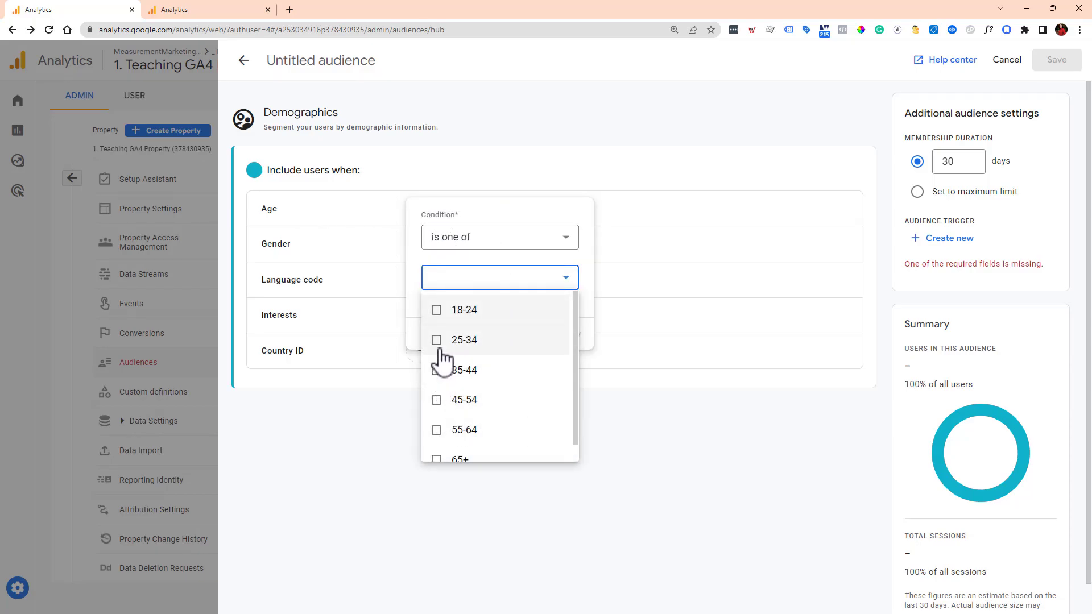
left_click(436, 401)
left_click(436, 430)
left_click(436, 460)
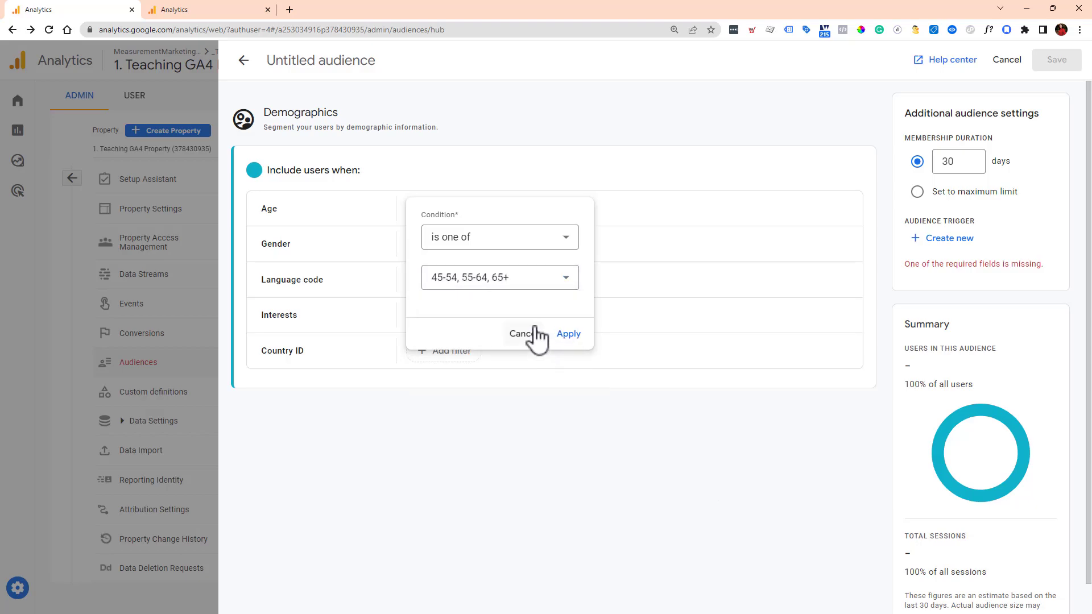
left_click(573, 334)
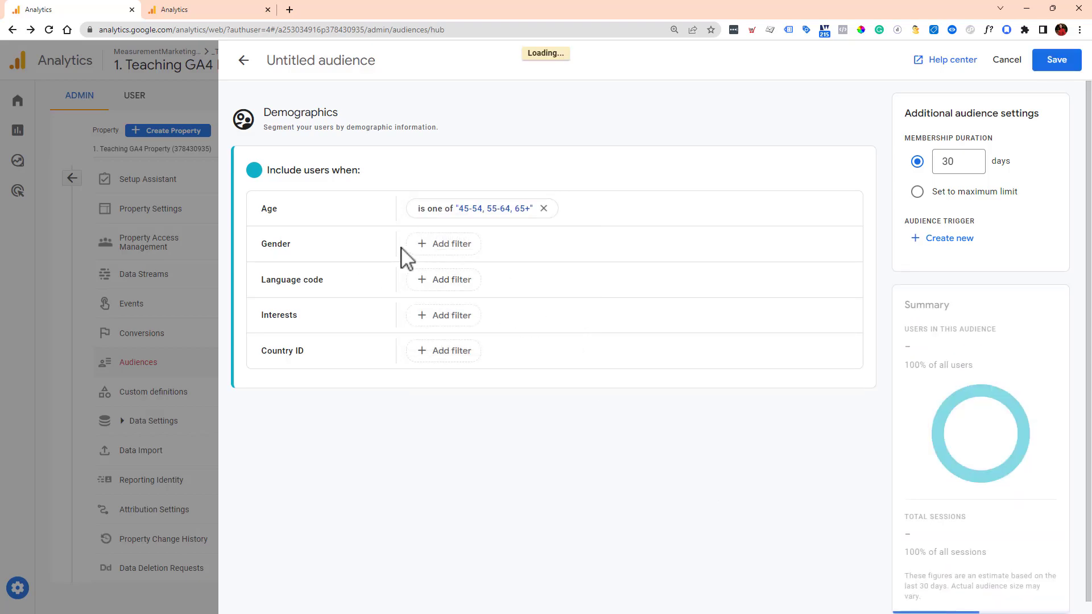
Inspect the Gender and Language code filter options without applying either filter
left_click(444, 244)
left_click(666, 417)
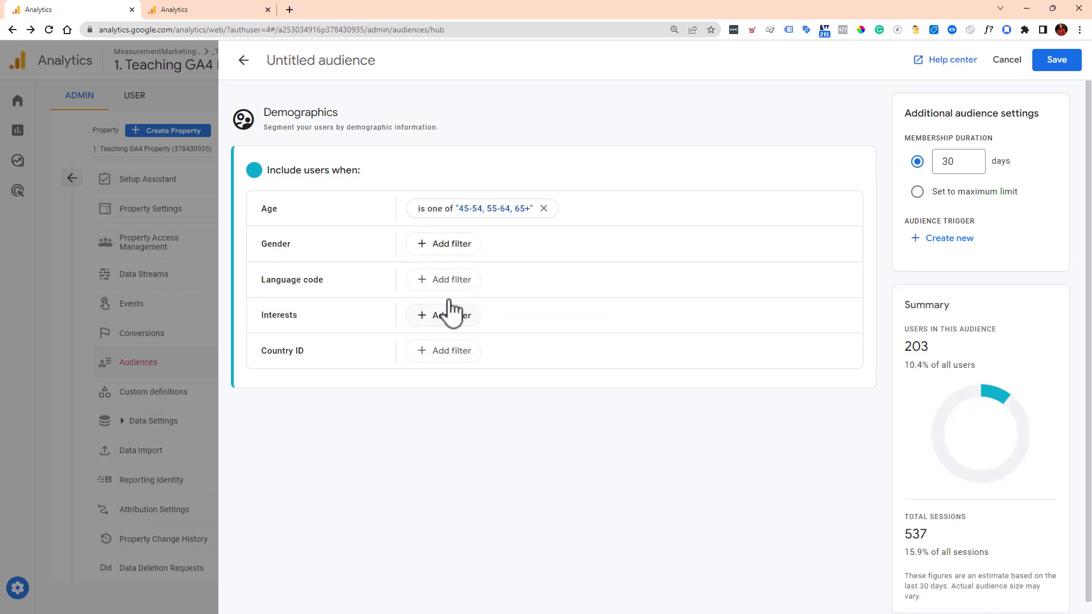
left_click(450, 281)
left_click(689, 387)
Name the new audience "Age is 45+"
left_click(340, 61)
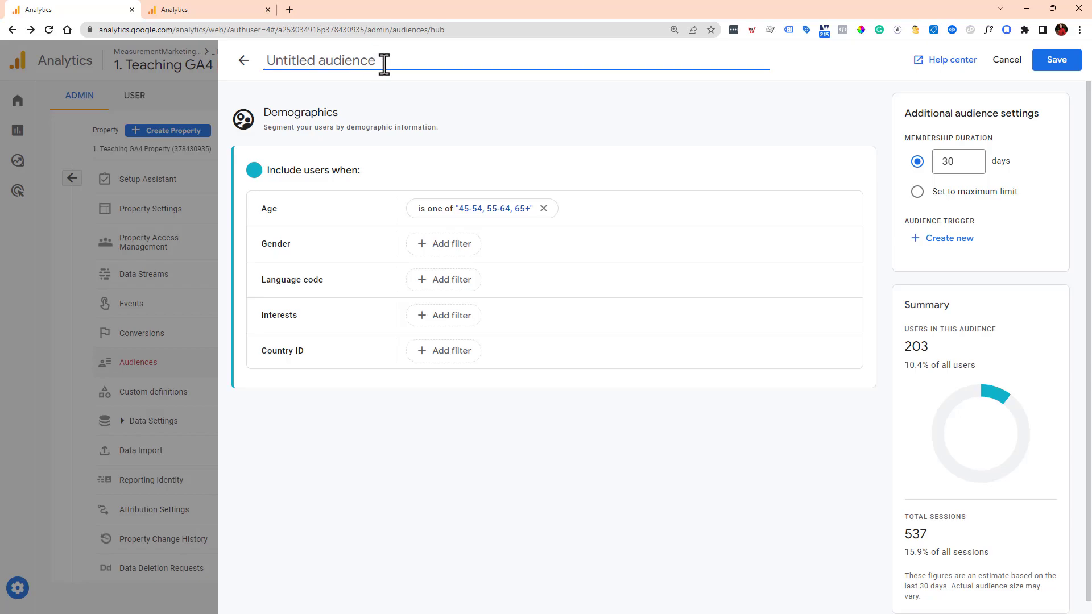
type("Age is 45+")
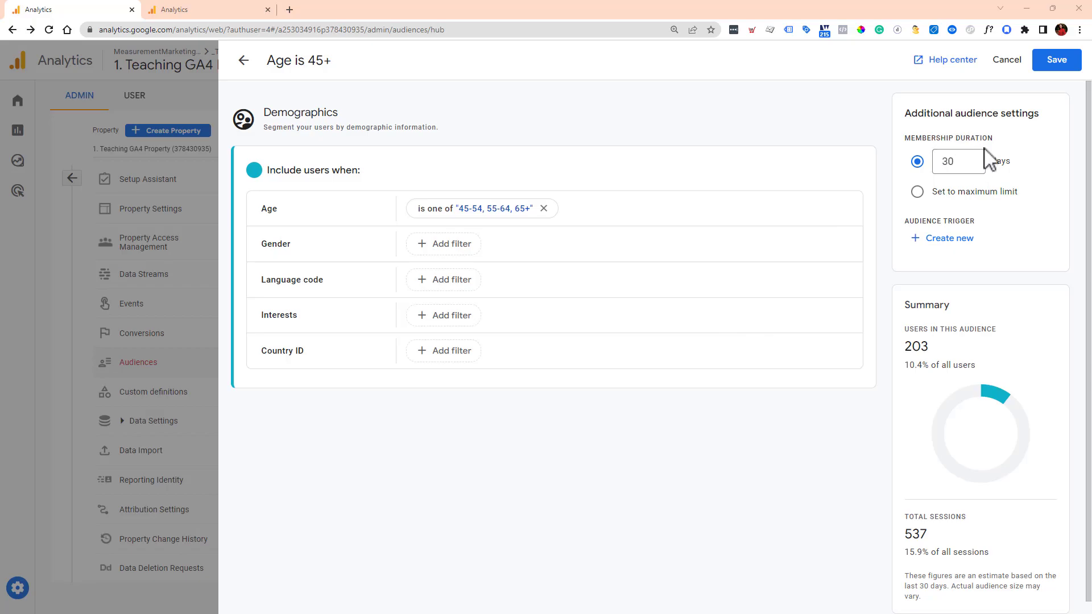
Try membership durations of 540 days and the maximum limit, and restore the 30-day setting
double_click(958, 163)
left_click(838, 483)
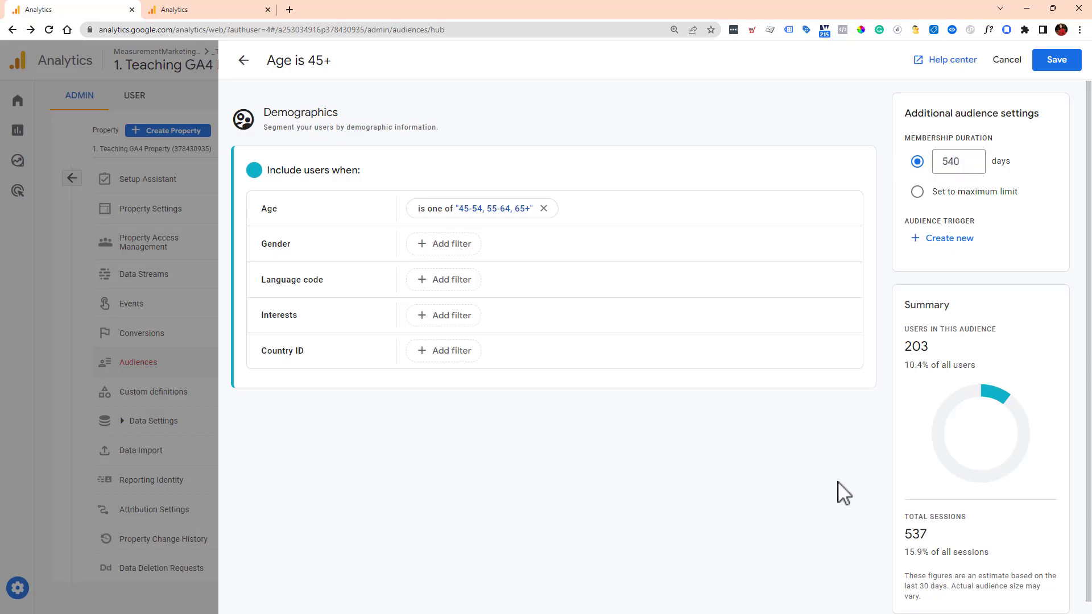
double_click(952, 163)
left_click(919, 192)
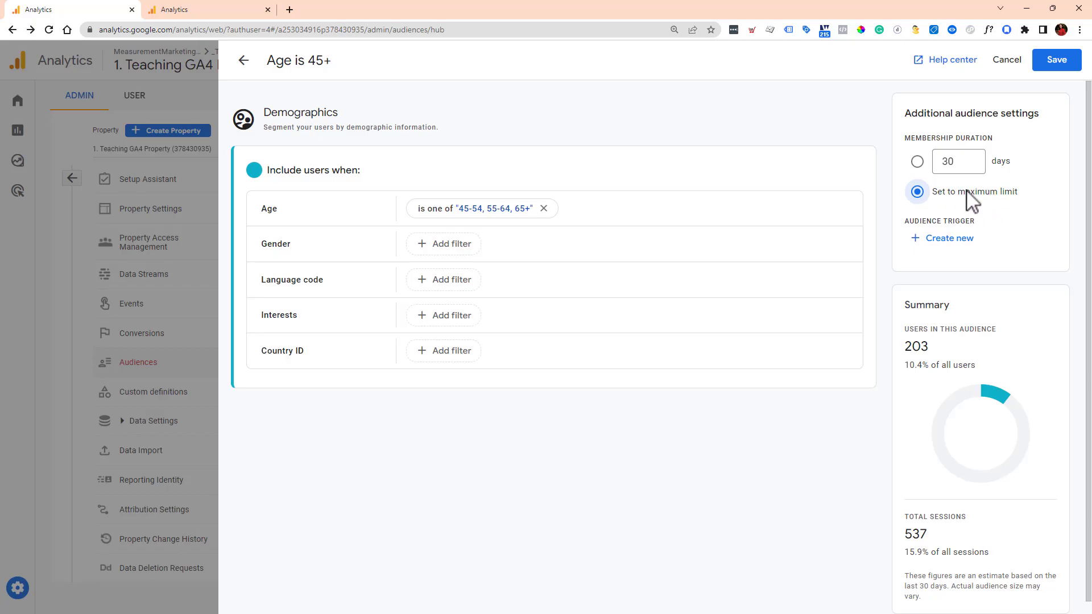
left_click(916, 163)
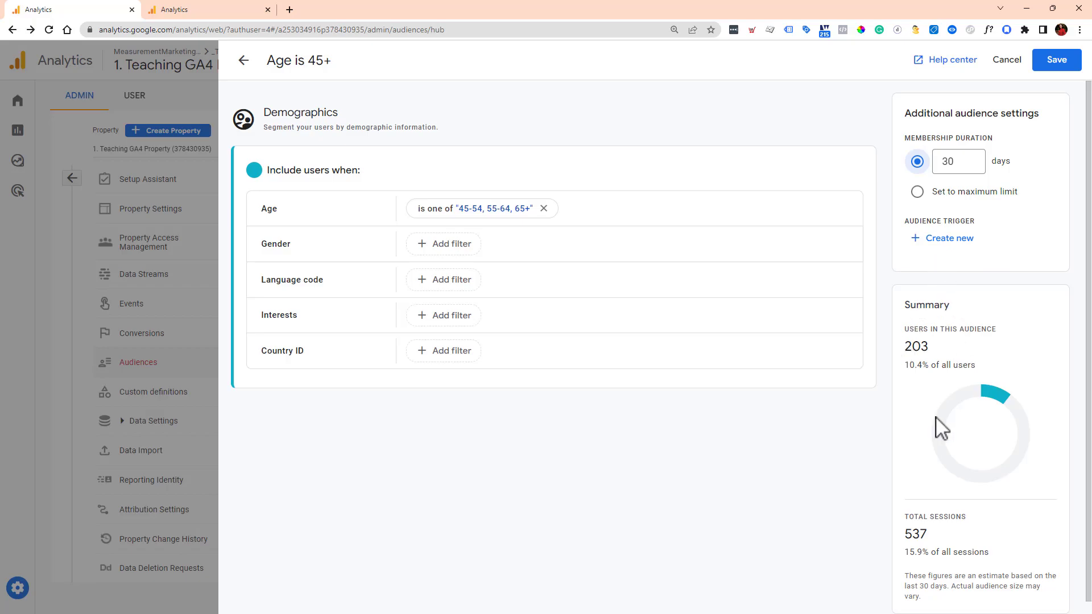
Save the "Age is 45+" audience and show the actions available for it in the audience list
scroll(959, 430, "down", 1)
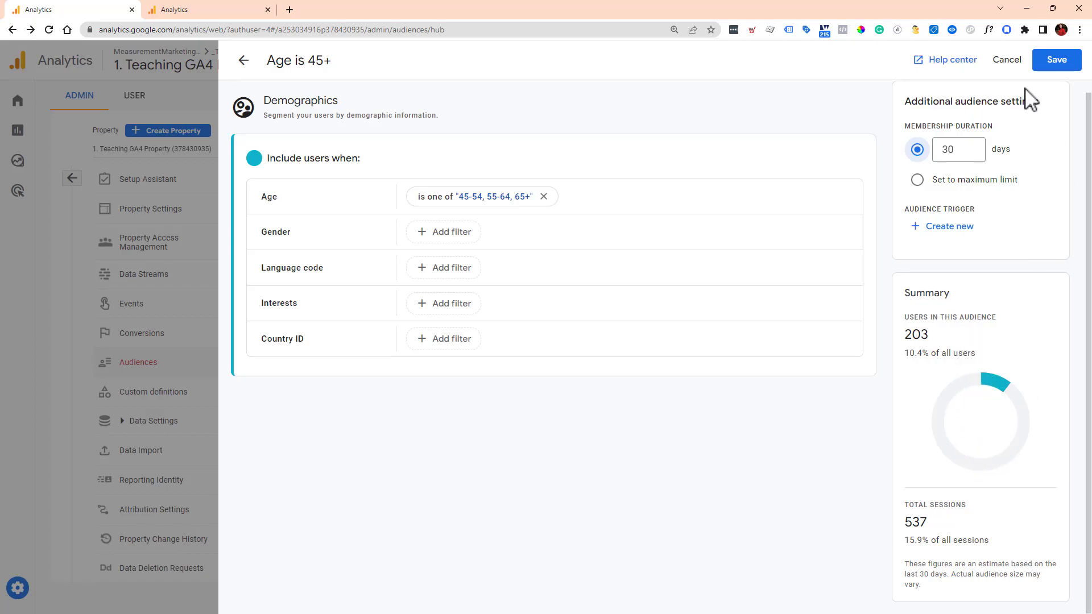
left_click(1045, 62)
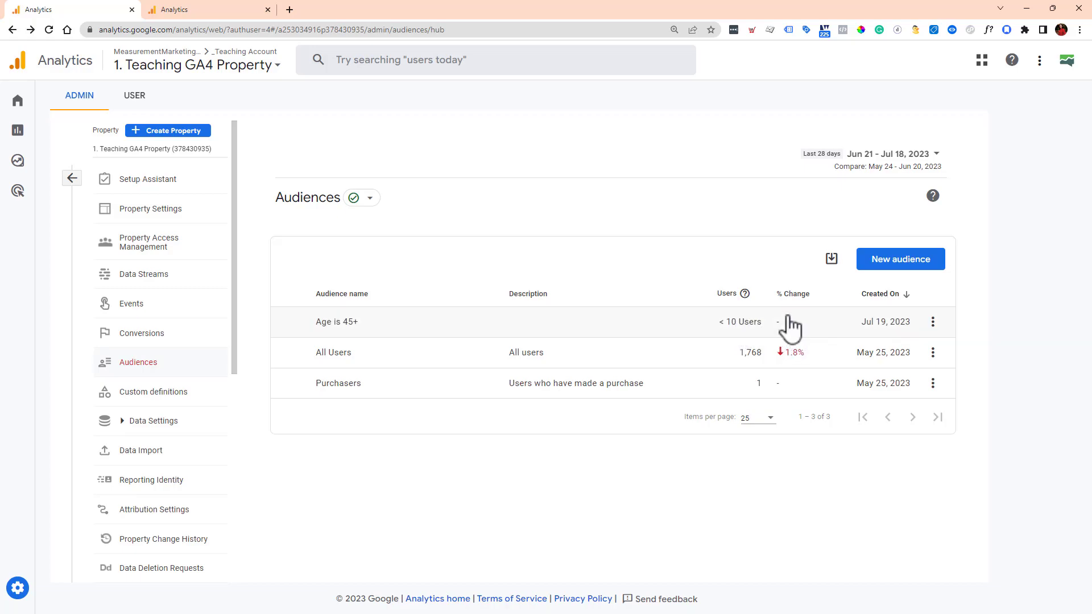
left_click(934, 322)
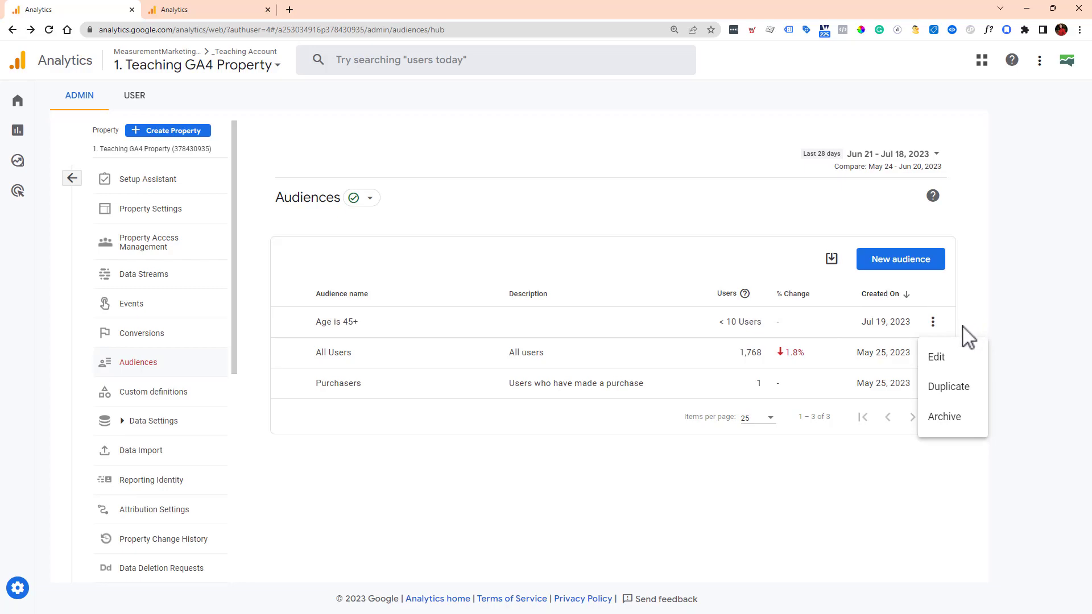
Open the "Age is 45+" audience for editing
left_click(987, 317)
left_click(934, 357)
left_click(1002, 339)
left_click(933, 325)
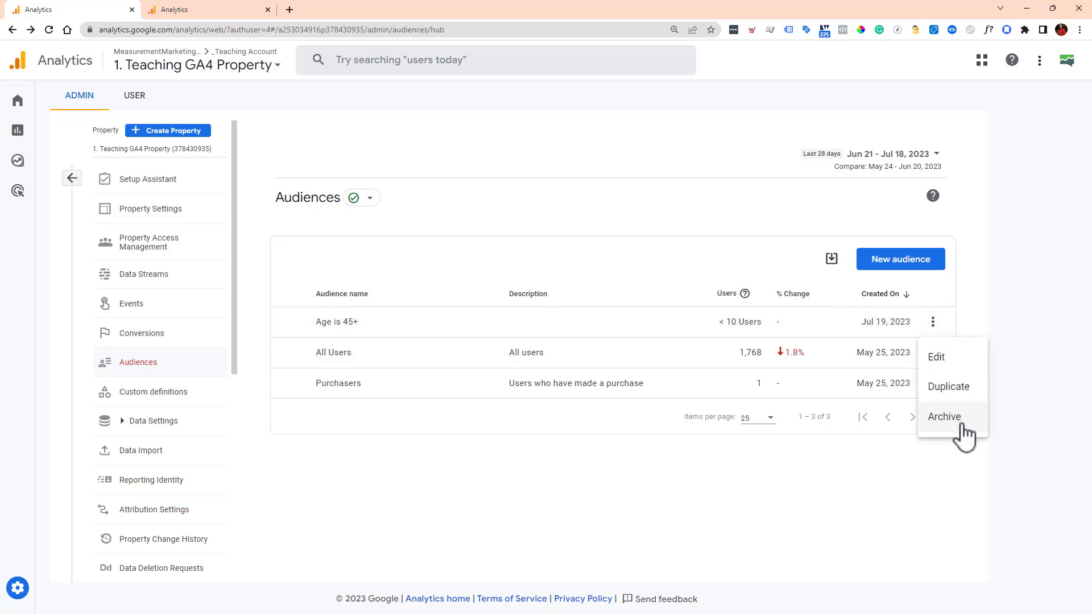
left_click(943, 358)
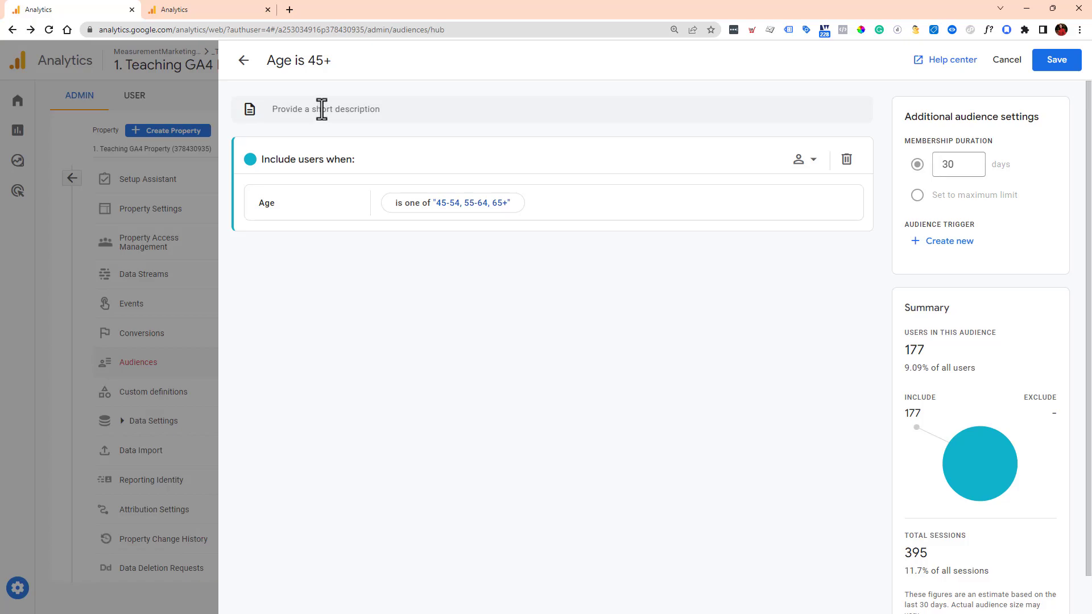
Try replacing the audience's name, and restore it as "Age is 45+"
triple_click(312, 60)
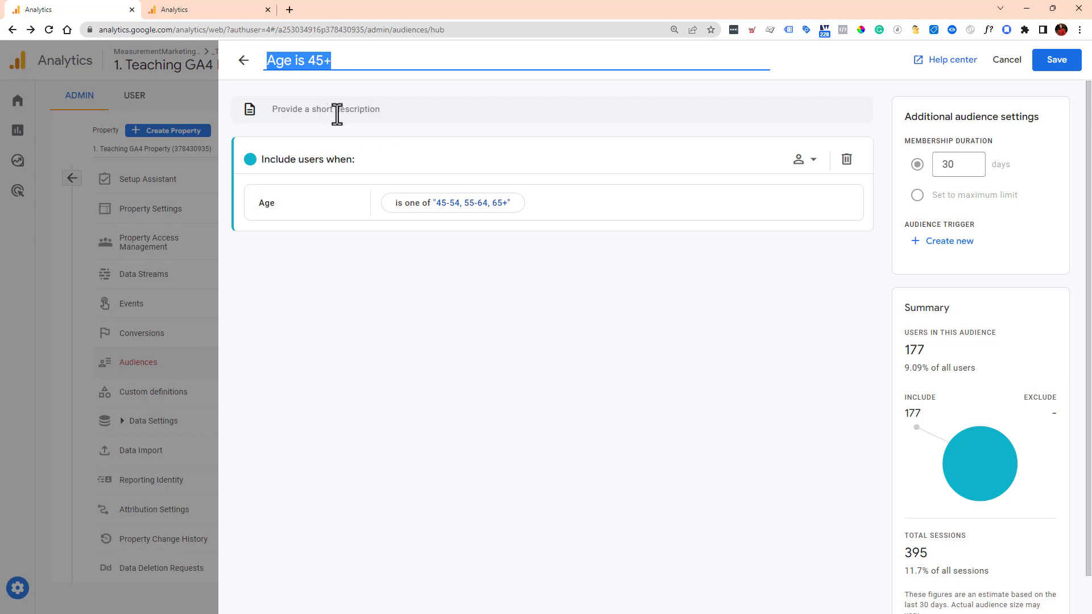
type("T")
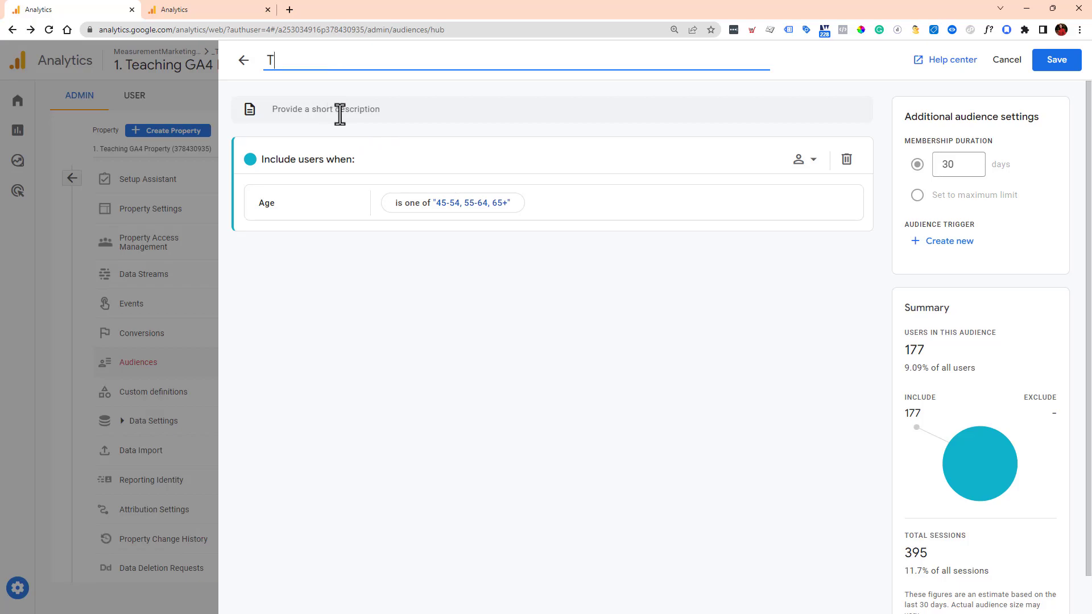
key("BackSpace")
key("BackSpace")
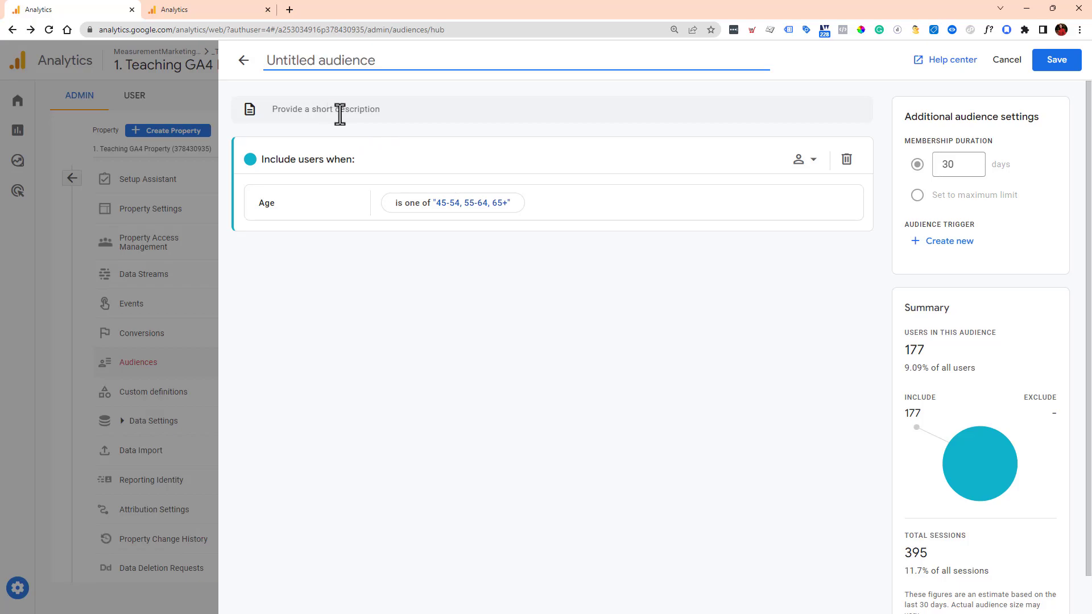
type("Age is 45+")
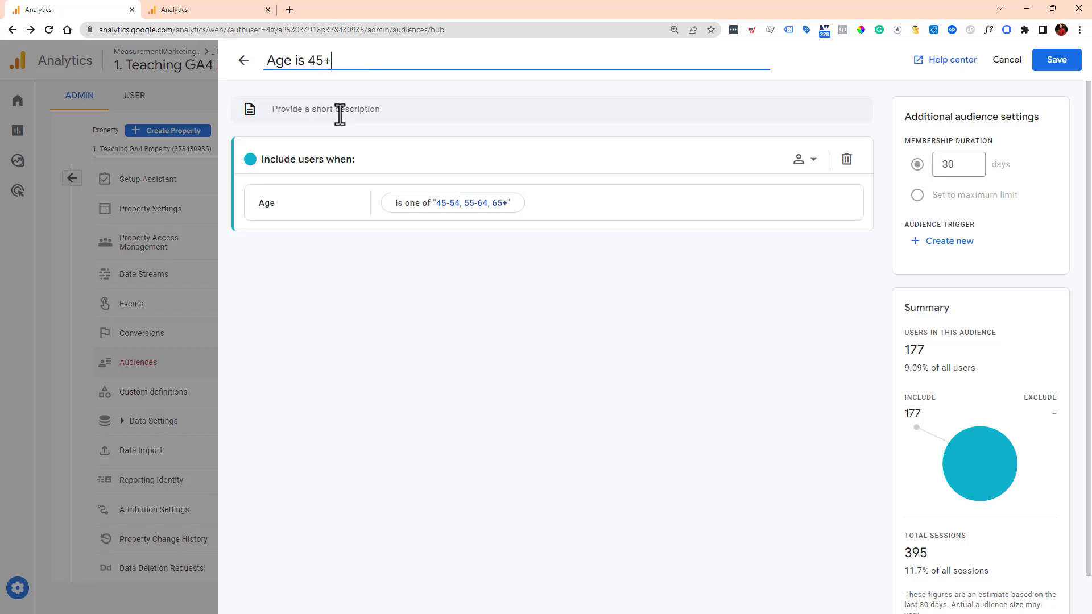
Add the description "This is a test audience for users that are 45+" and save the audience
left_click(340, 114)
type("Th")
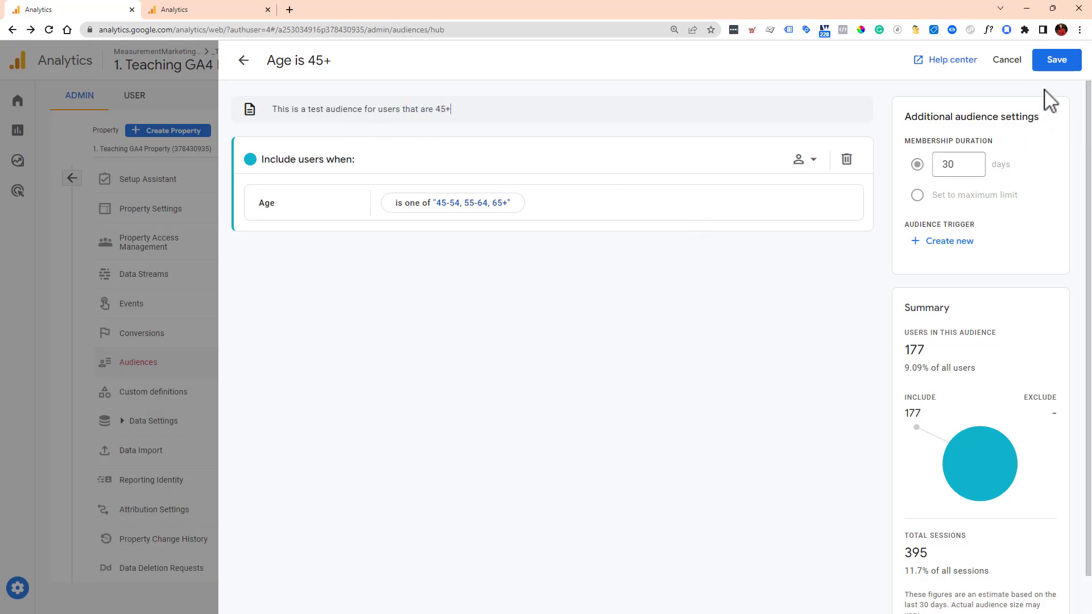
left_click(953, 164)
left_click(1045, 62)
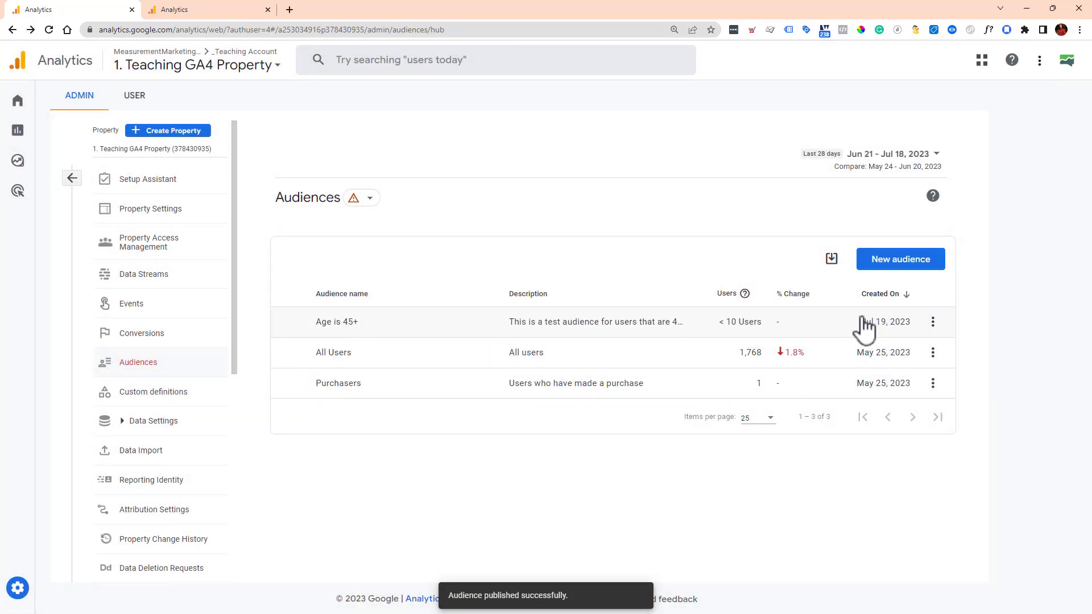
left_click(933, 322)
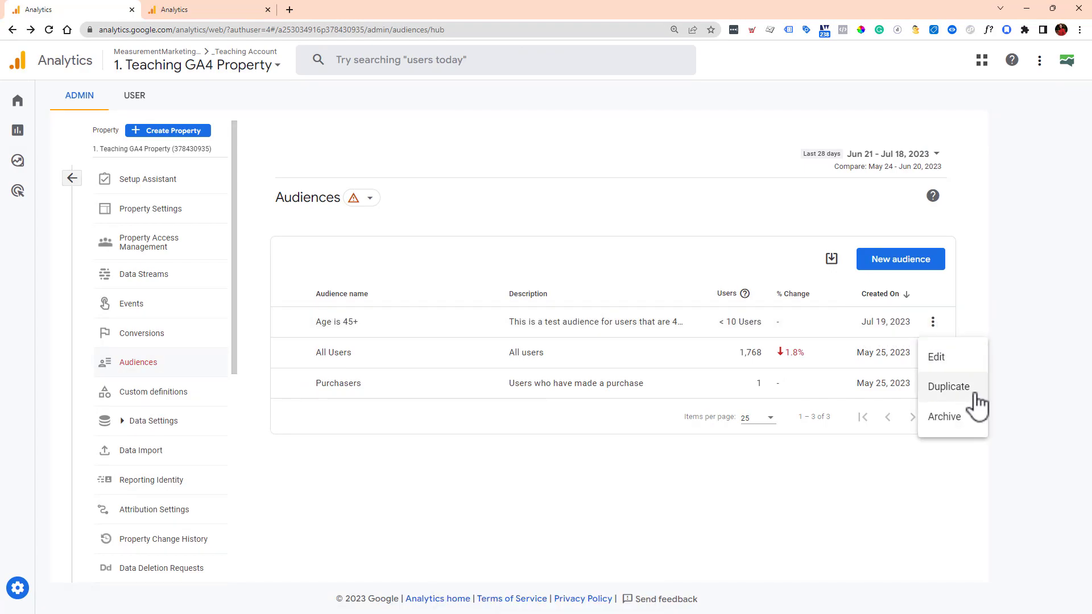
left_click(977, 392)
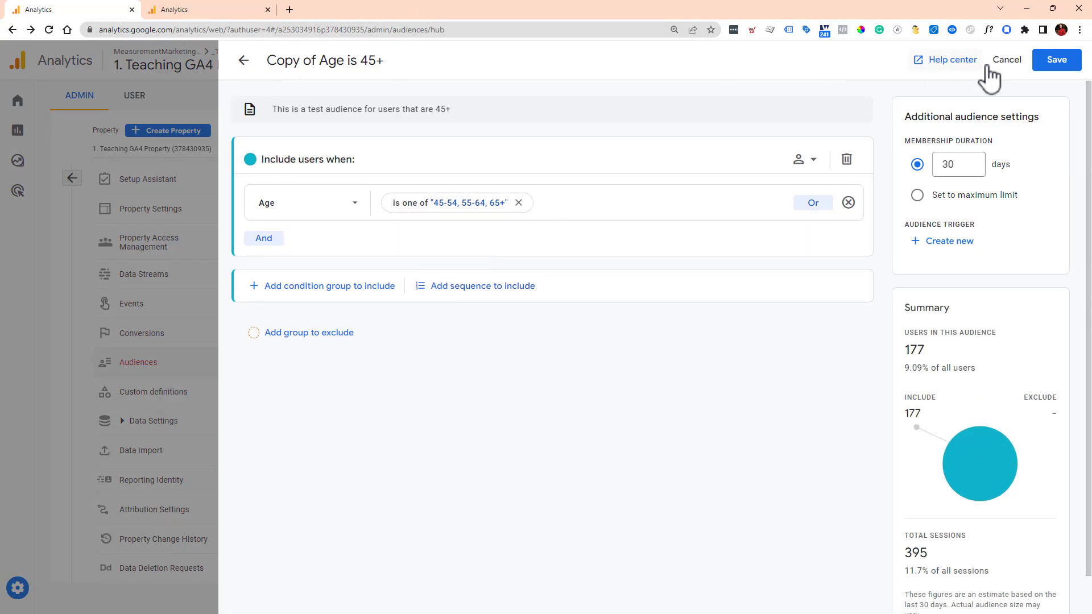
left_click(1006, 61)
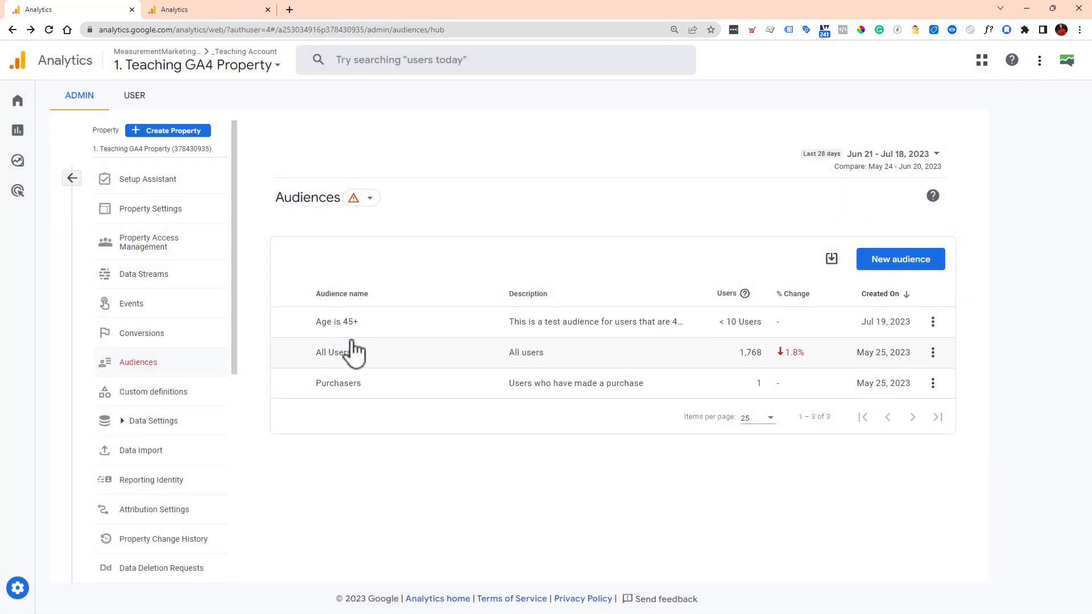
left_click(932, 322)
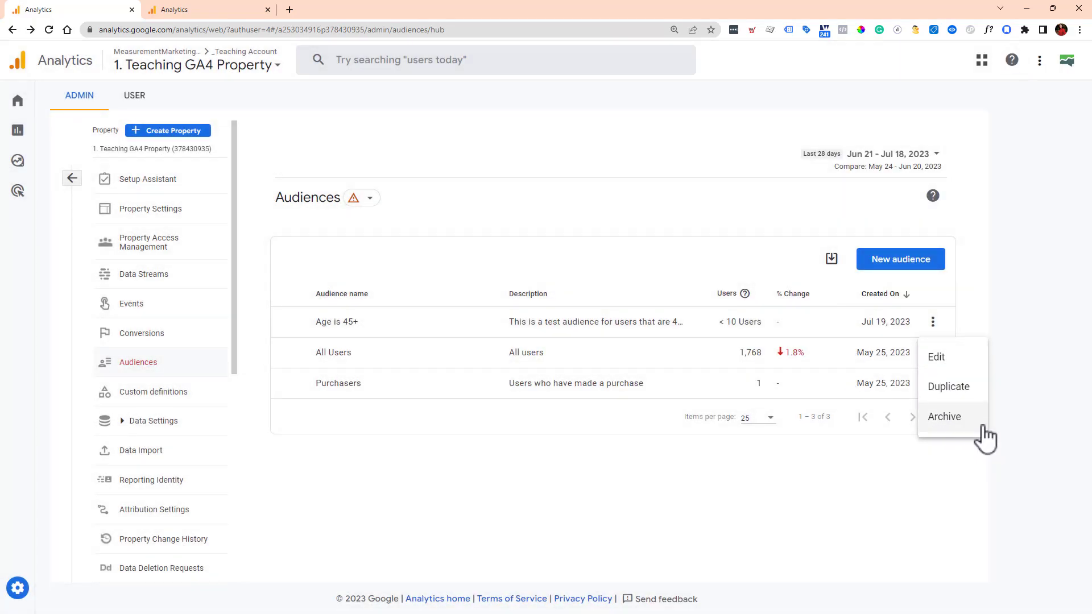
left_click(538, 431)
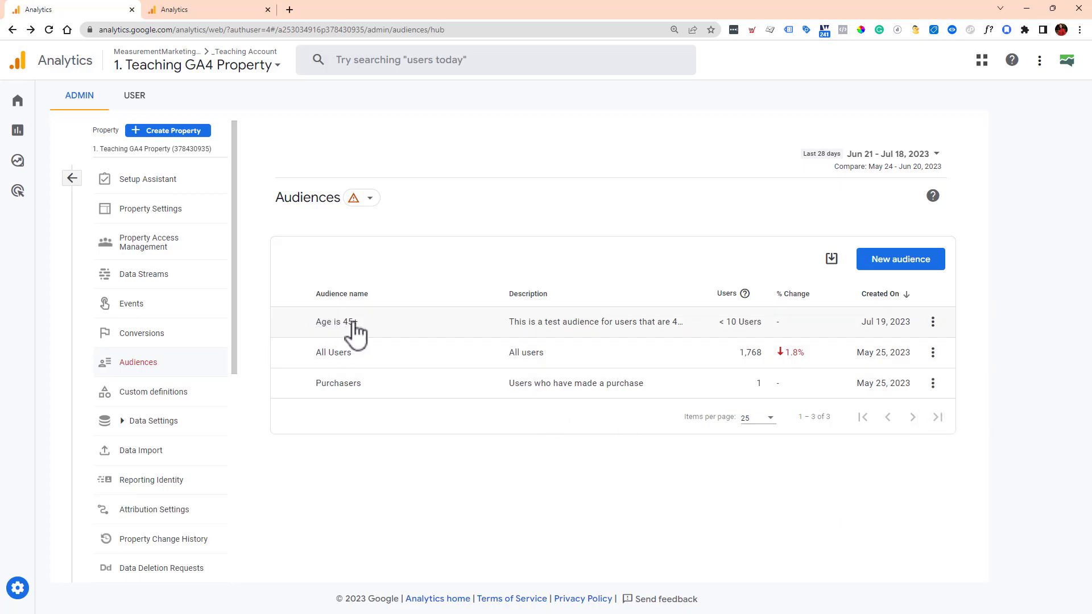
Duplicate the "Age is 45+" audience and name the duplicate "Age is 45+ copy"
left_click(932, 322)
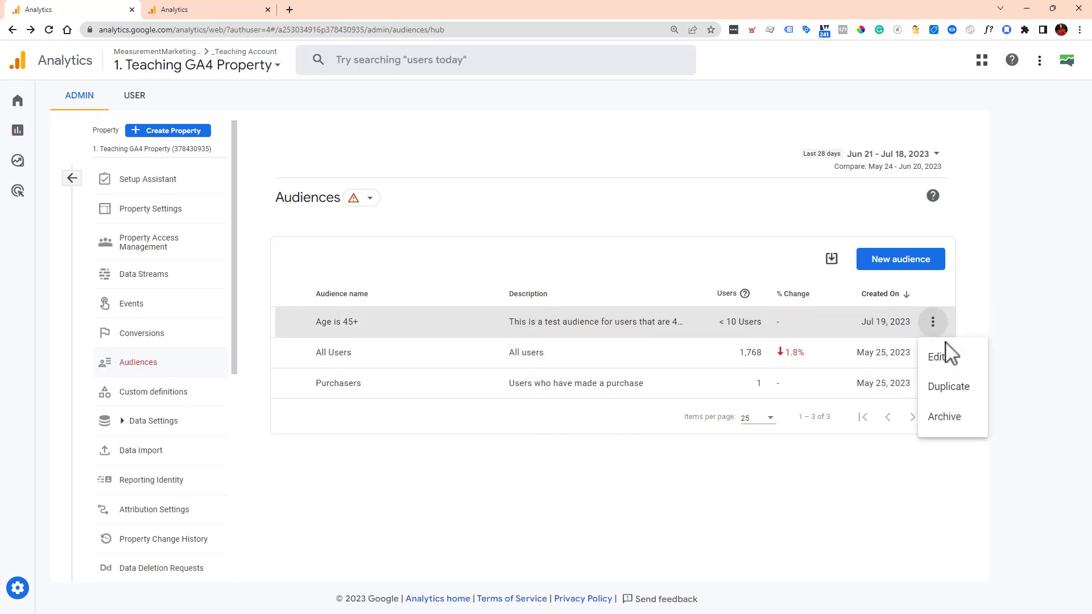
left_click(948, 386)
left_click_drag(321, 59, 269, 60)
key("BackSpace")
left_click(391, 61)
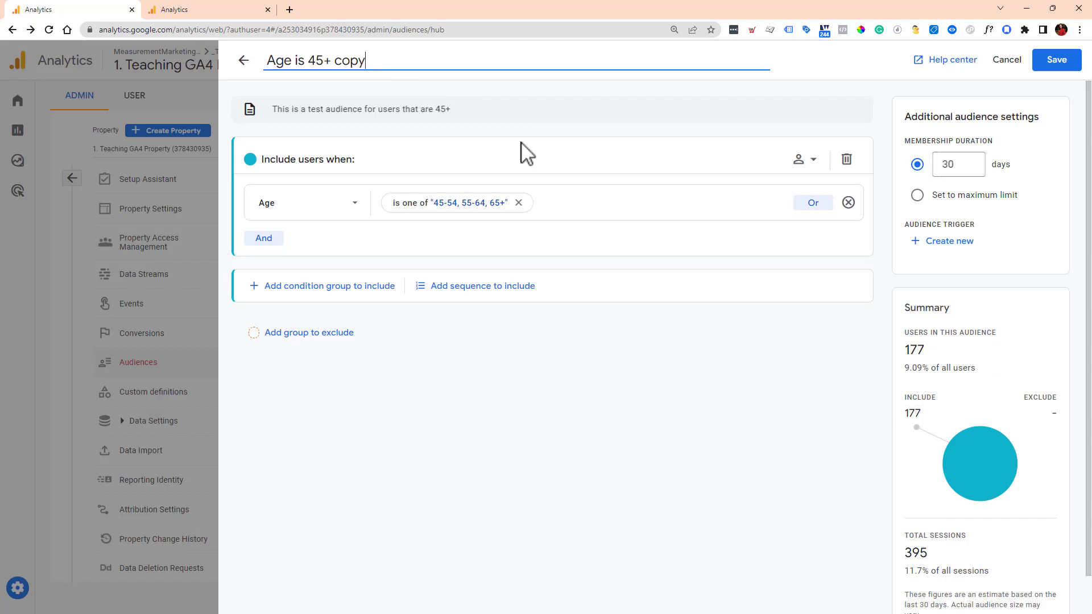
left_click(724, 339)
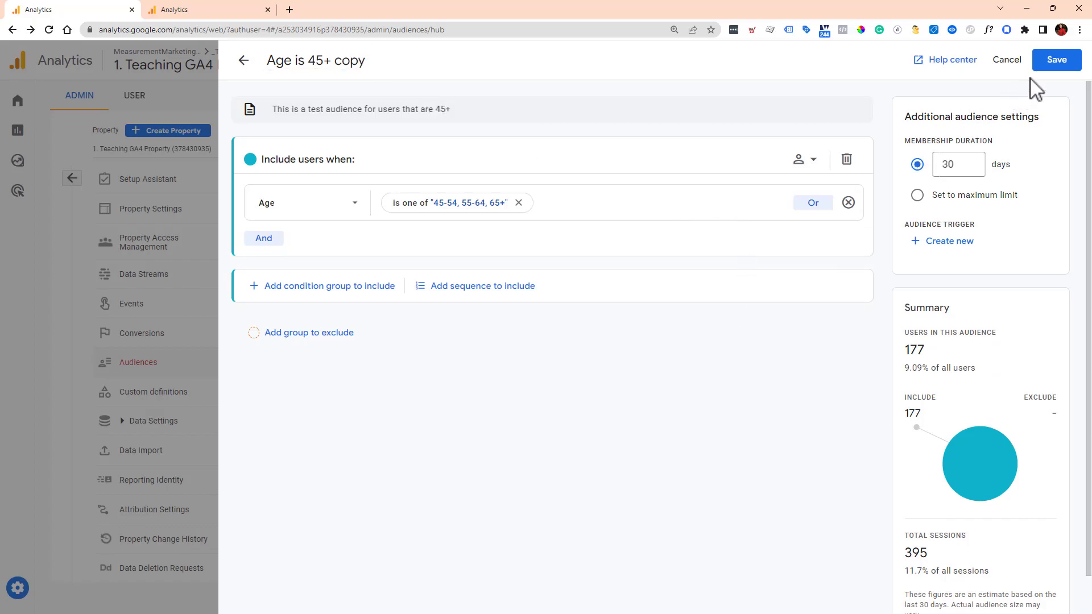
Set the duplicate audience's membership duration to 15 days and save it
left_click(942, 164)
double_click(958, 166)
type("15")
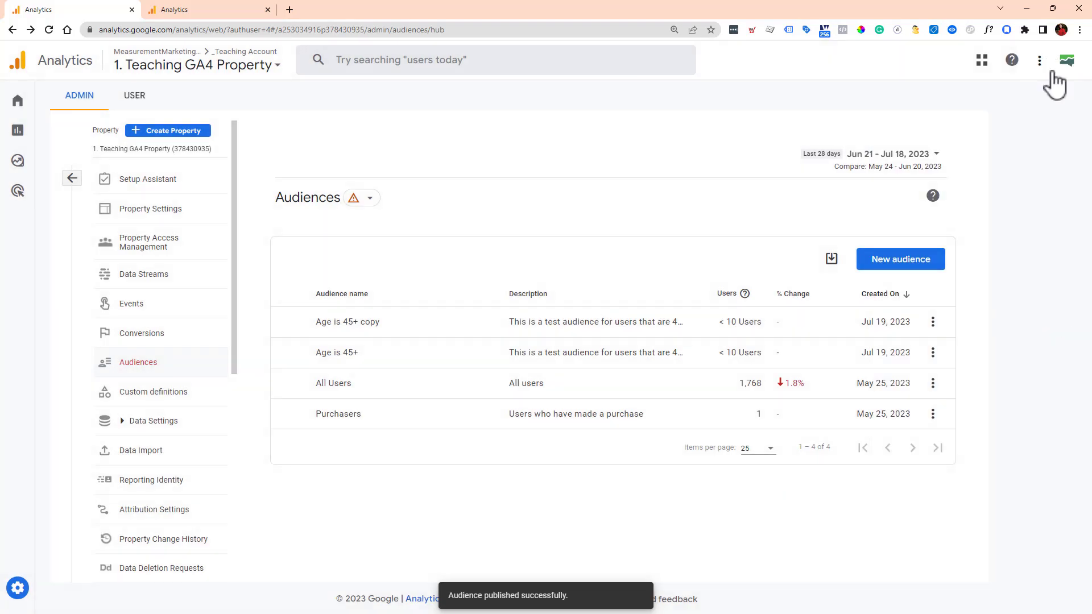
Permanently archive the original "Age is 45+" audience
left_click(933, 354)
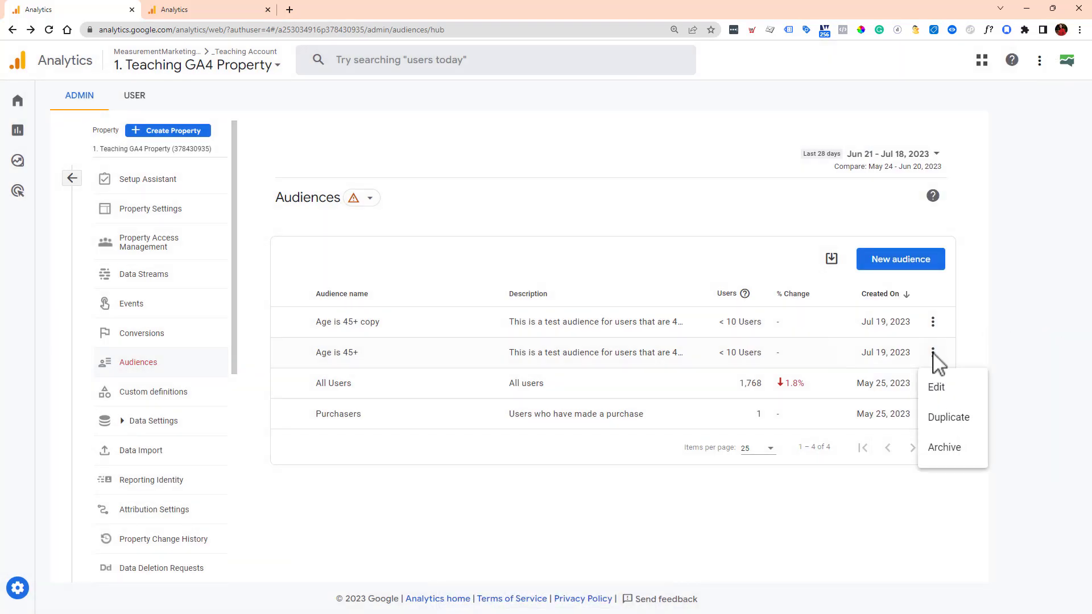
left_click(960, 455)
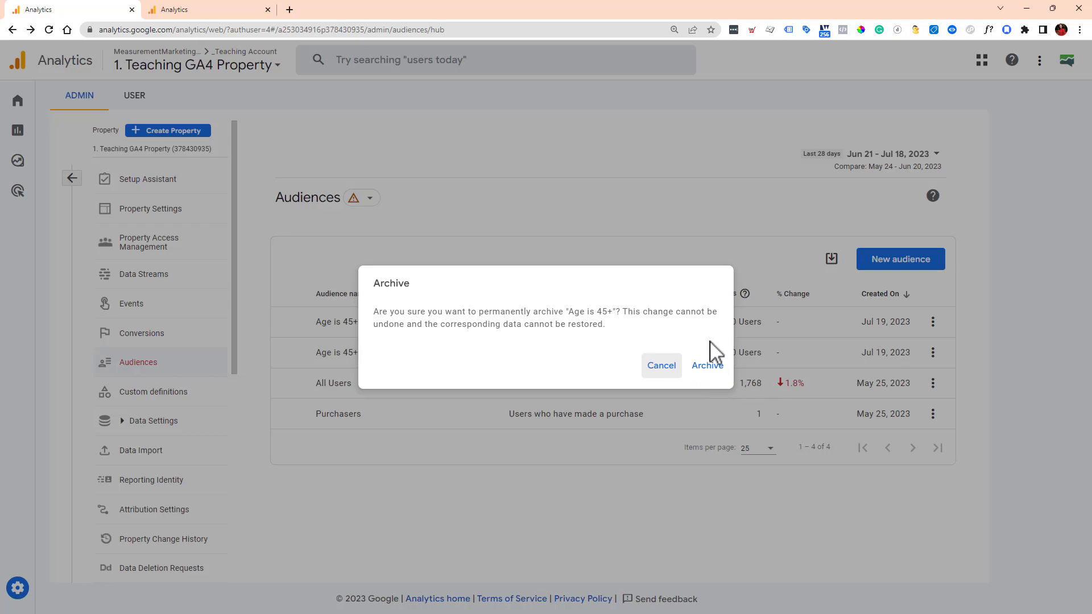
left_click(719, 378)
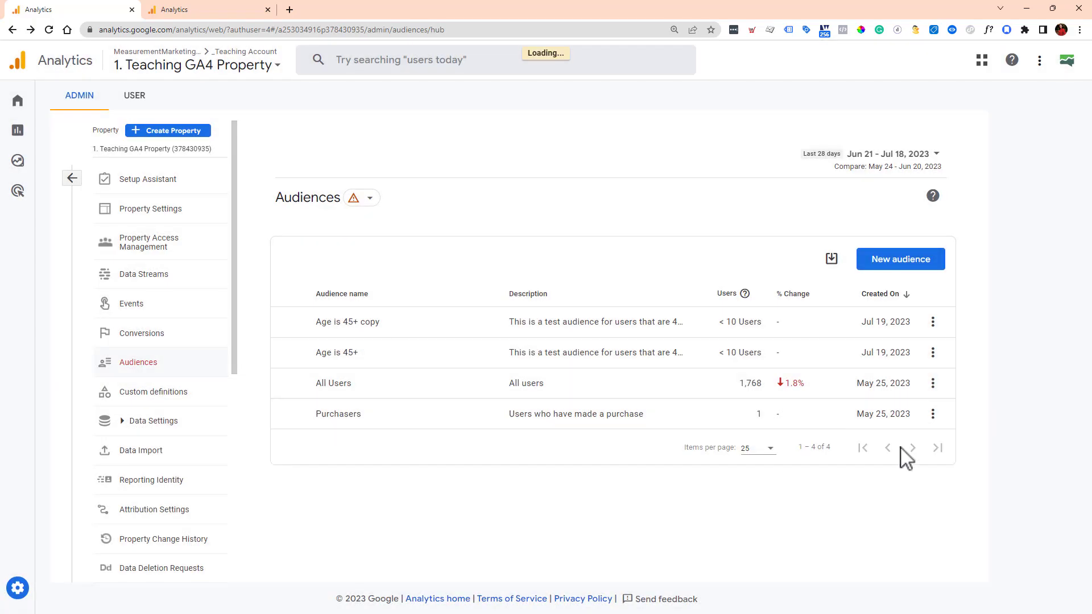
Open the "Age is 45+ copy" audience for editing and shorten its name to "Age is 45+"
left_click(932, 323)
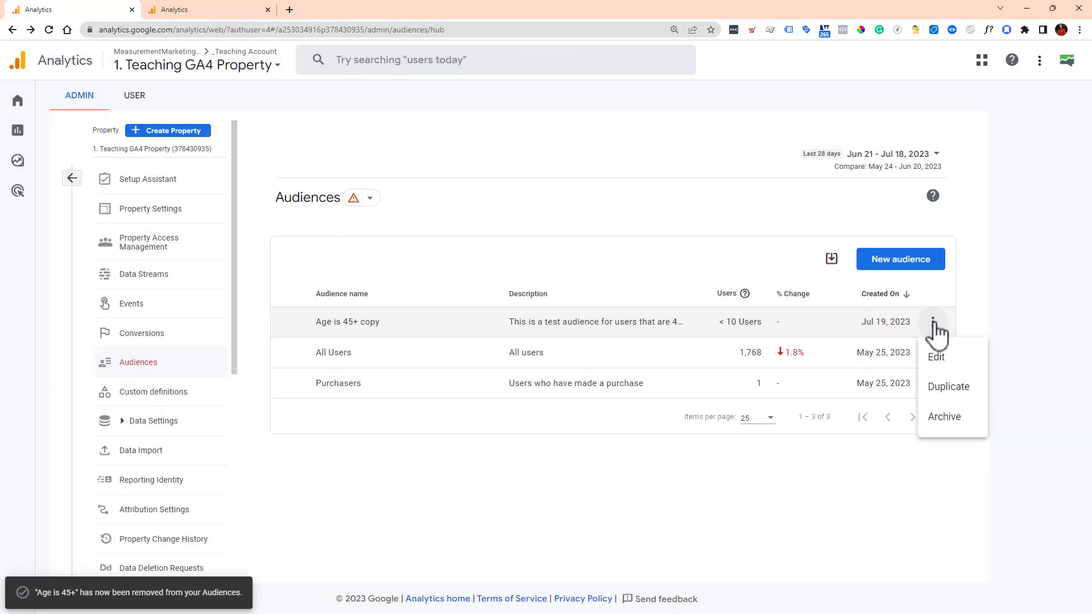
left_click(965, 363)
left_click_drag(327, 58, 362, 61)
key("BackSpace")
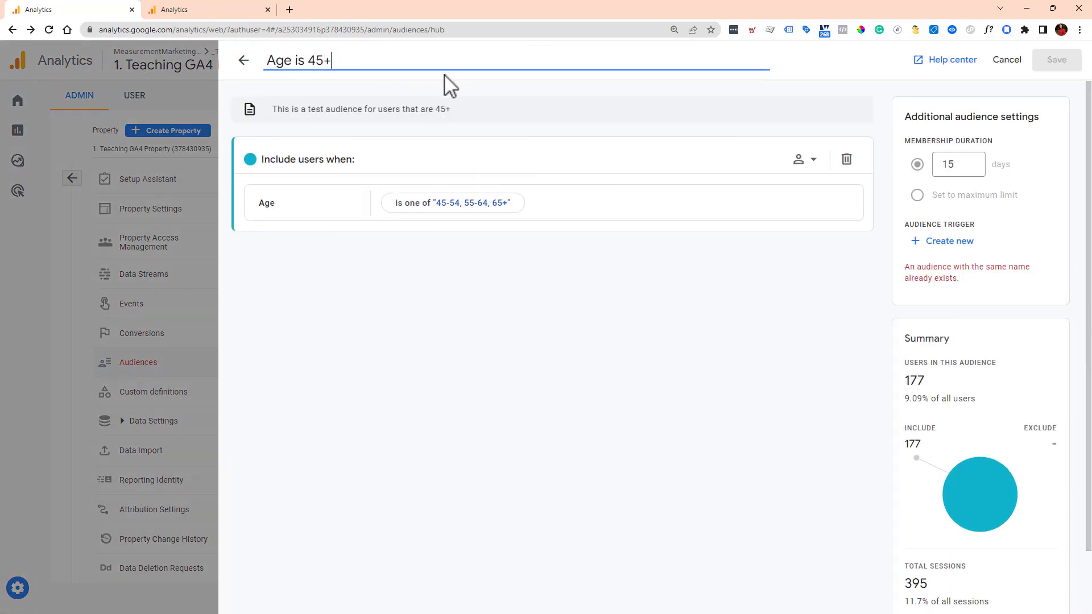
left_click(575, 328)
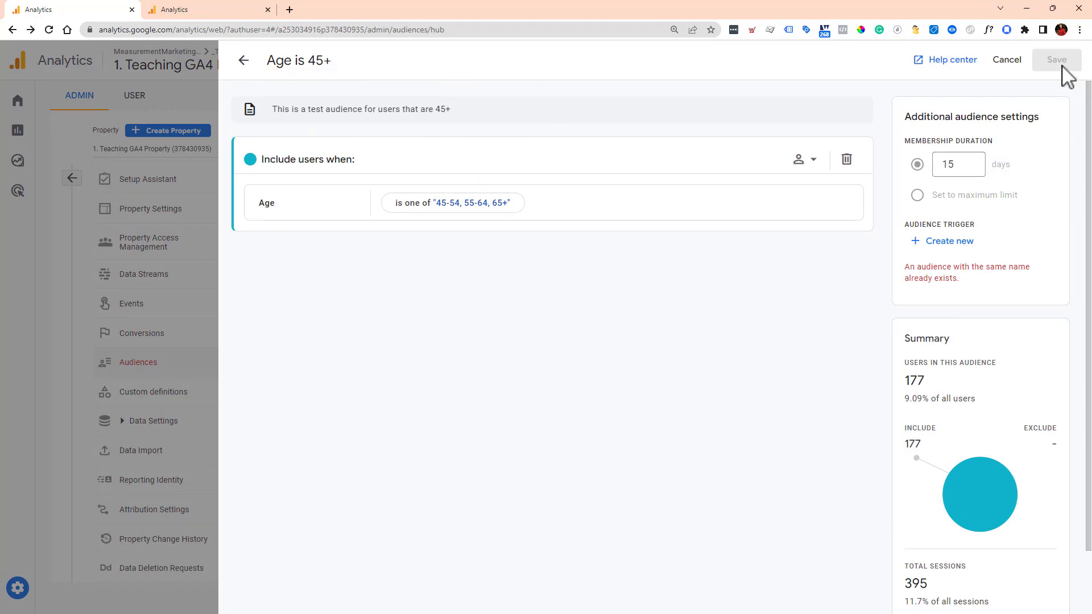
Try making the audience's name unique with a trailing space, and remove that space
left_click(476, 65)
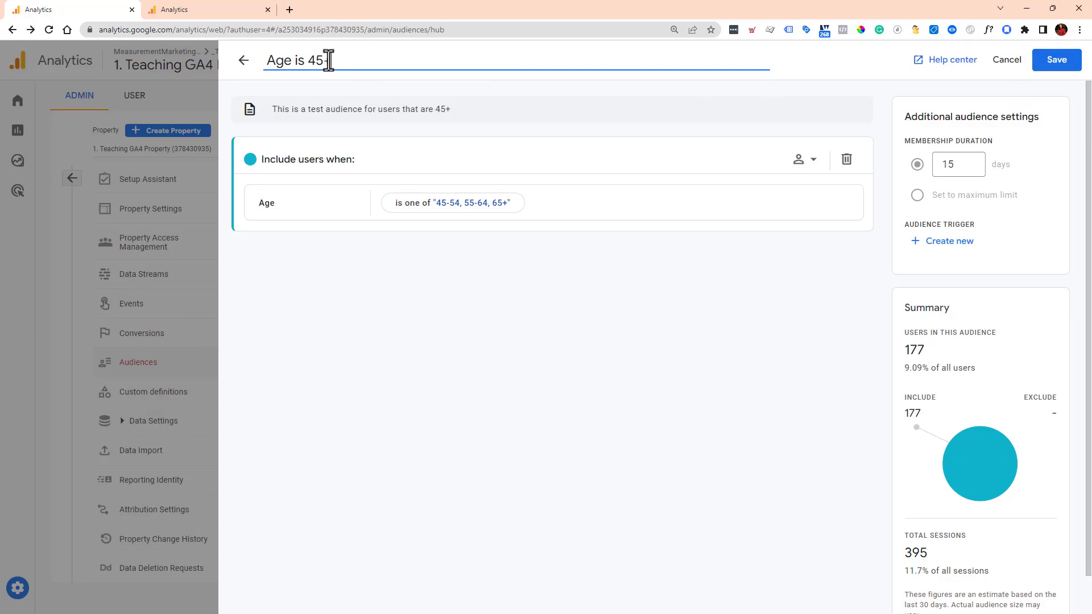
left_click_drag(331, 60, 281, 60)
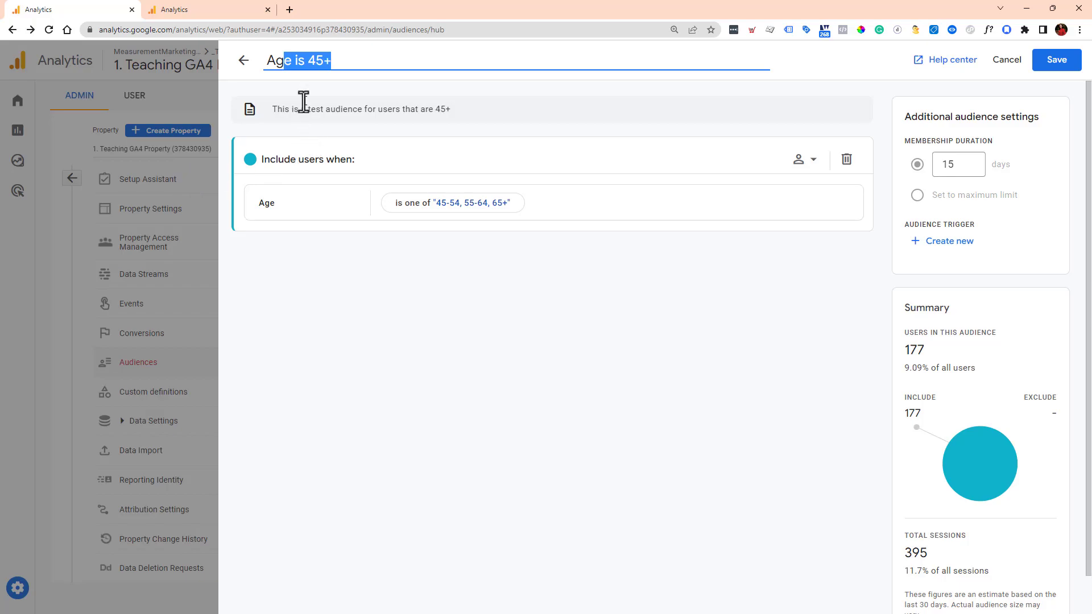
left_click(332, 60)
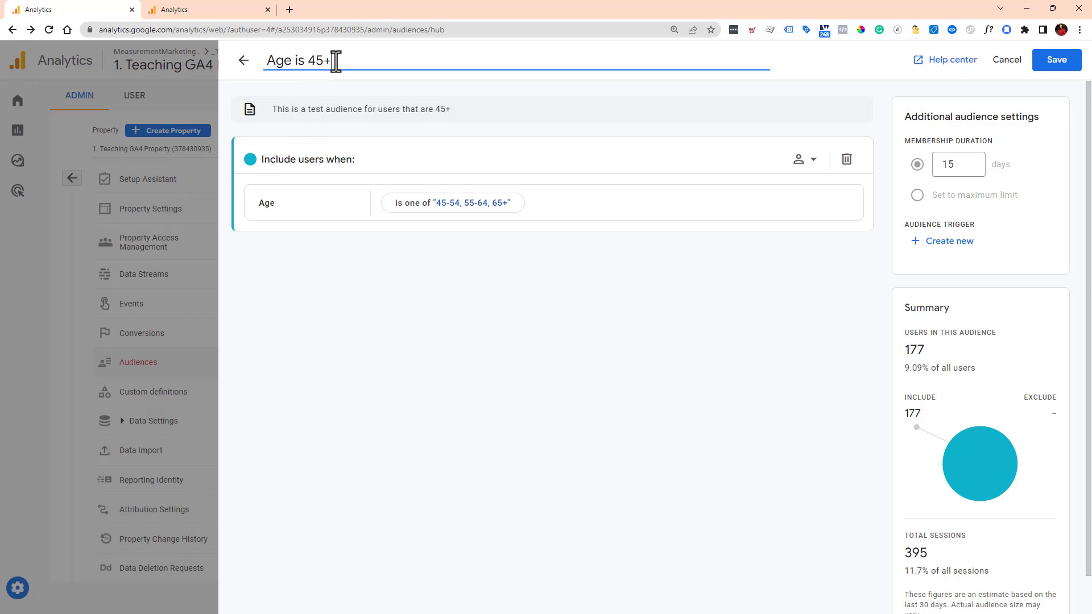
key("BackSpace")
Rename the audience as "User Age is 45+" and save it
left_click(351, 69)
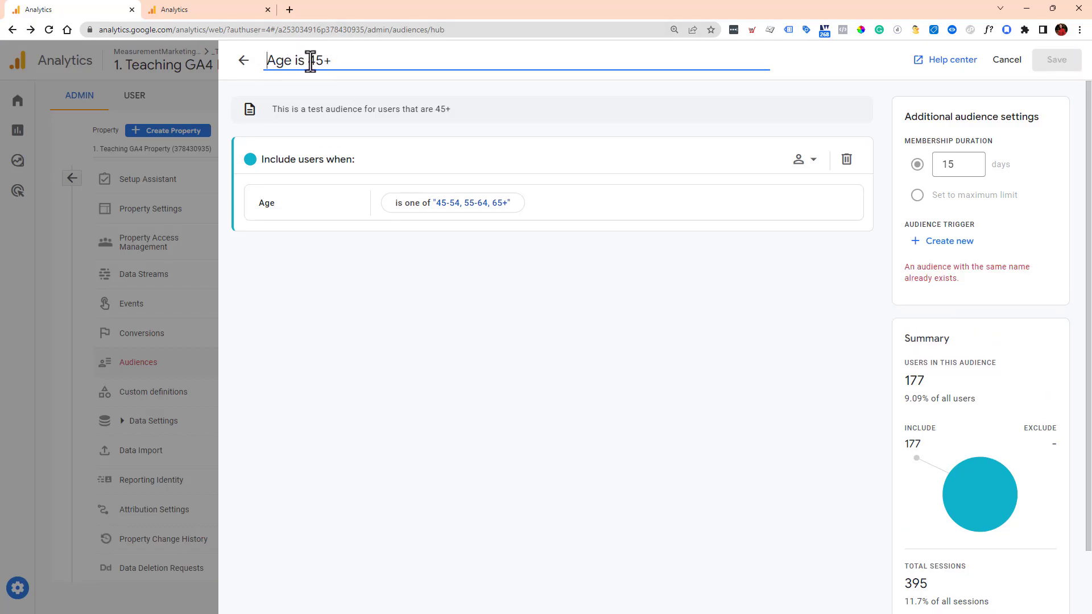
type("User")
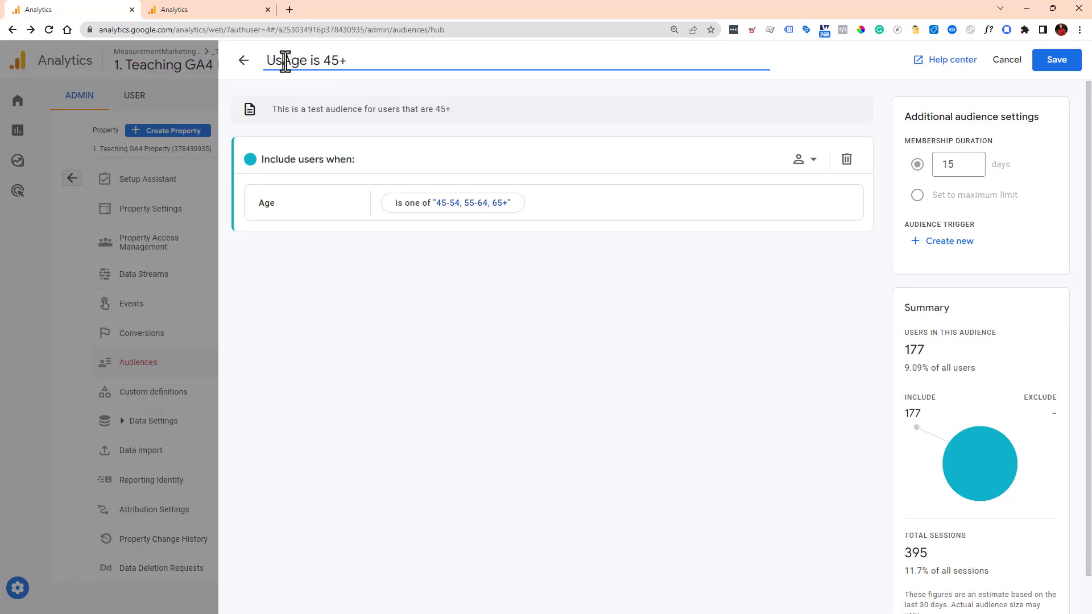
left_click(1047, 75)
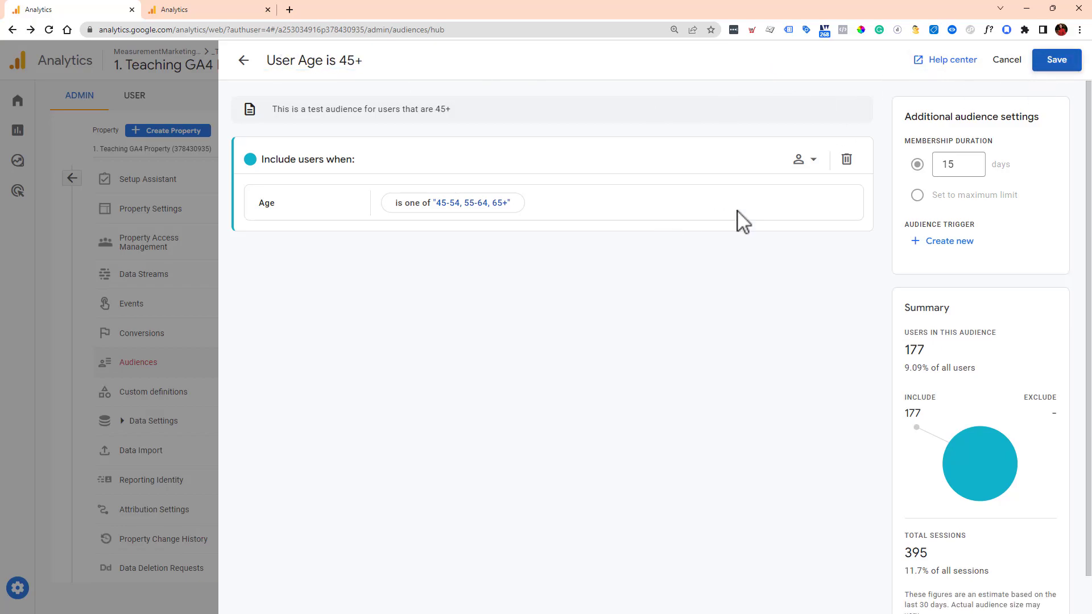
left_click(1059, 64)
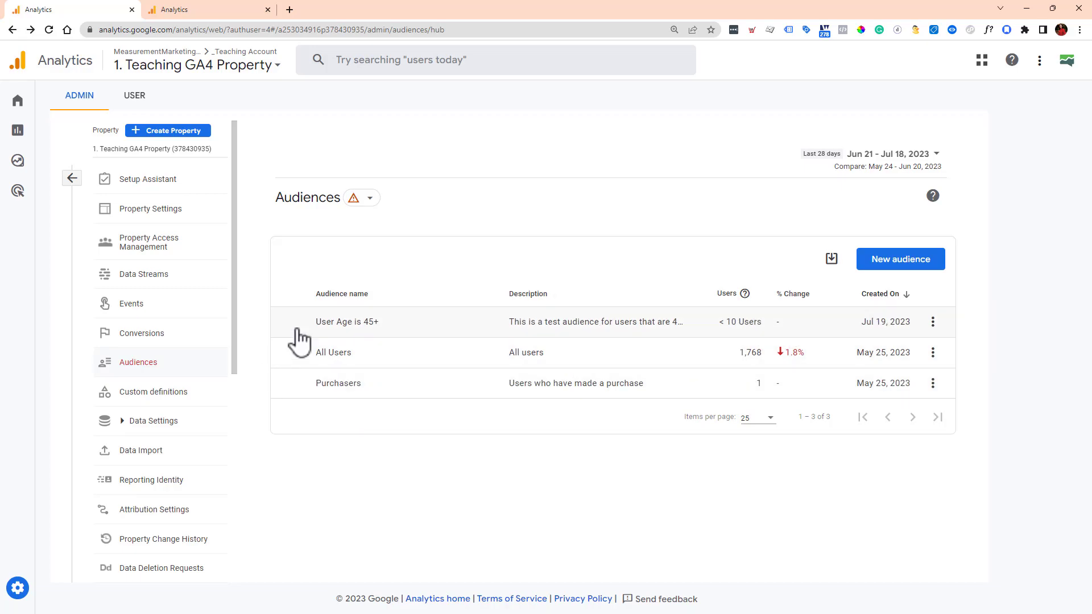
Create the suggested Non-purchasers audience without the in_app_purchase and ecommerce_purchase exclusion conditions, and save it
left_click(900, 260)
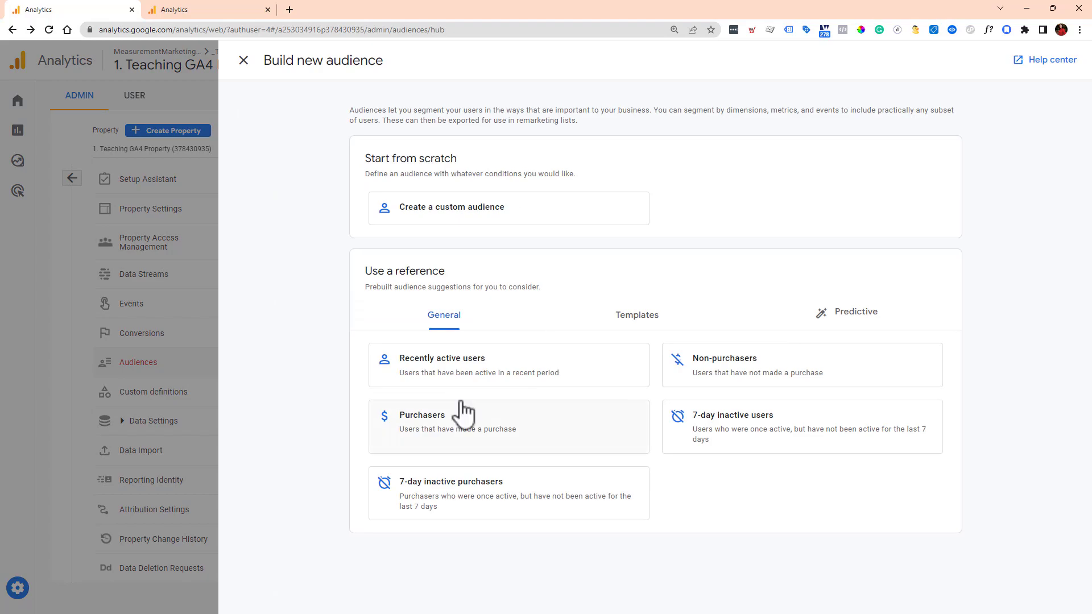
left_click(753, 376)
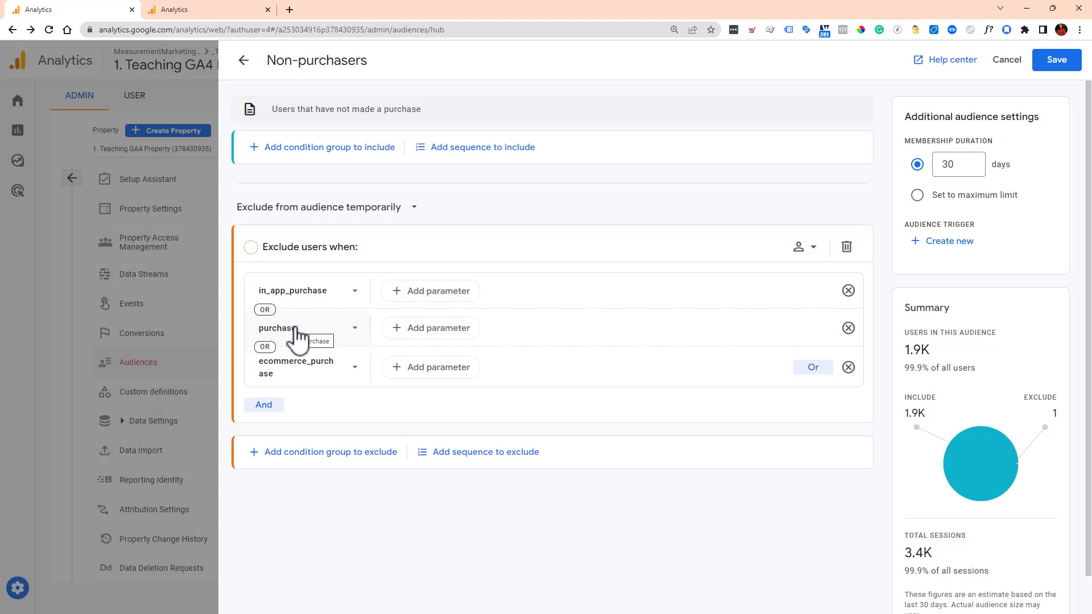
left_click(848, 290)
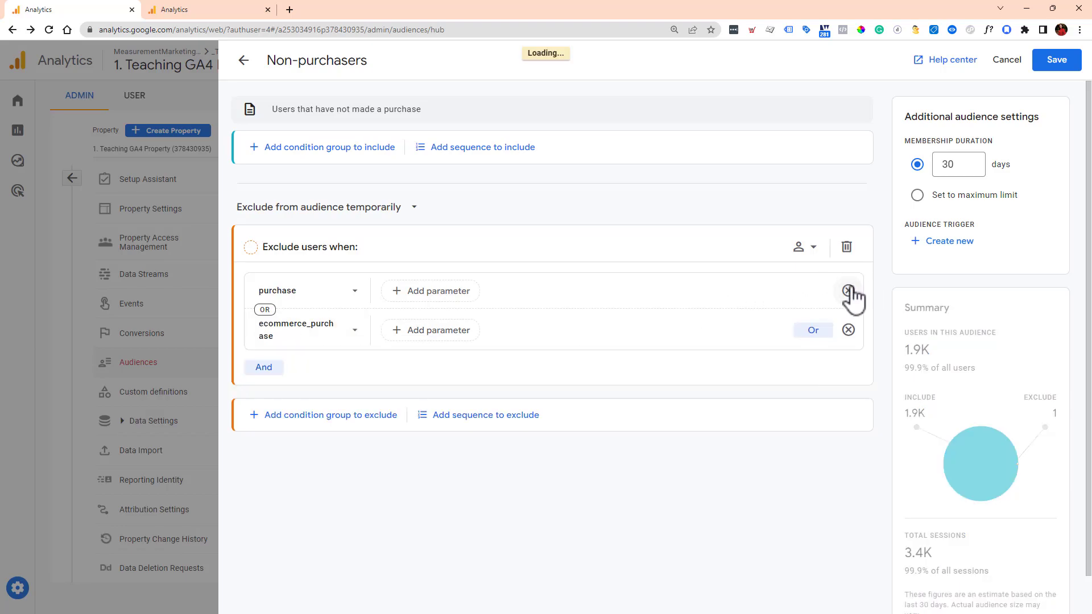
left_click(848, 330)
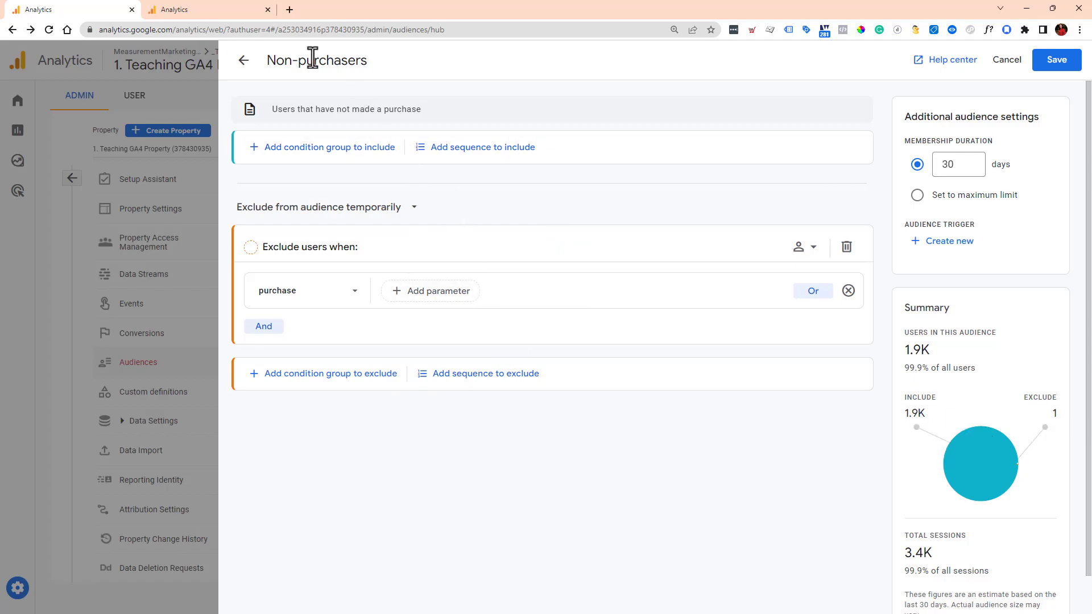
left_click(1055, 64)
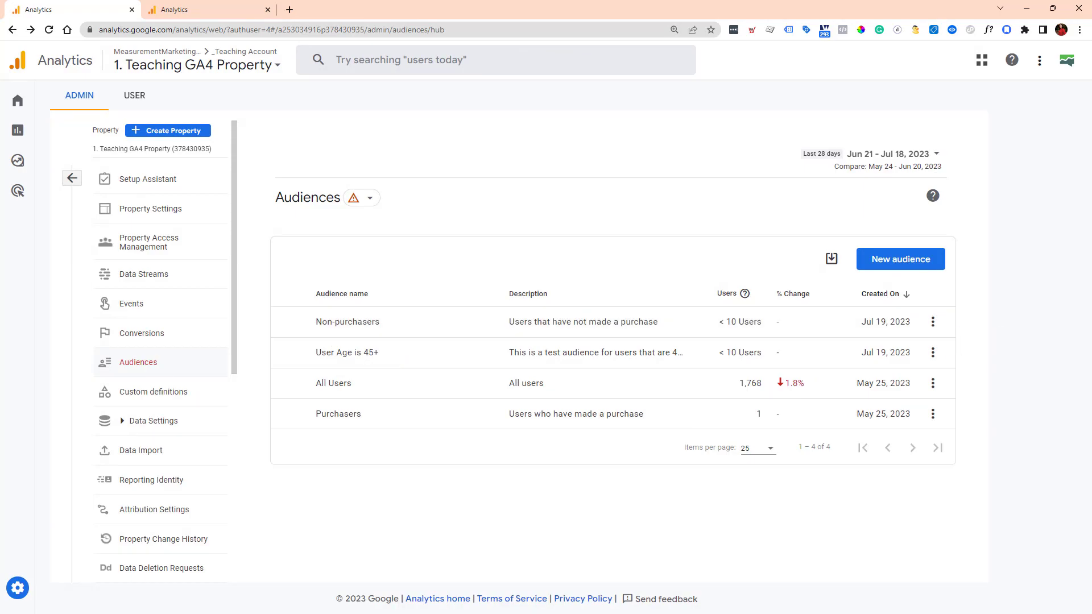
Start a custom audience with a second AND condition and a two-step include sequence
left_click(898, 262)
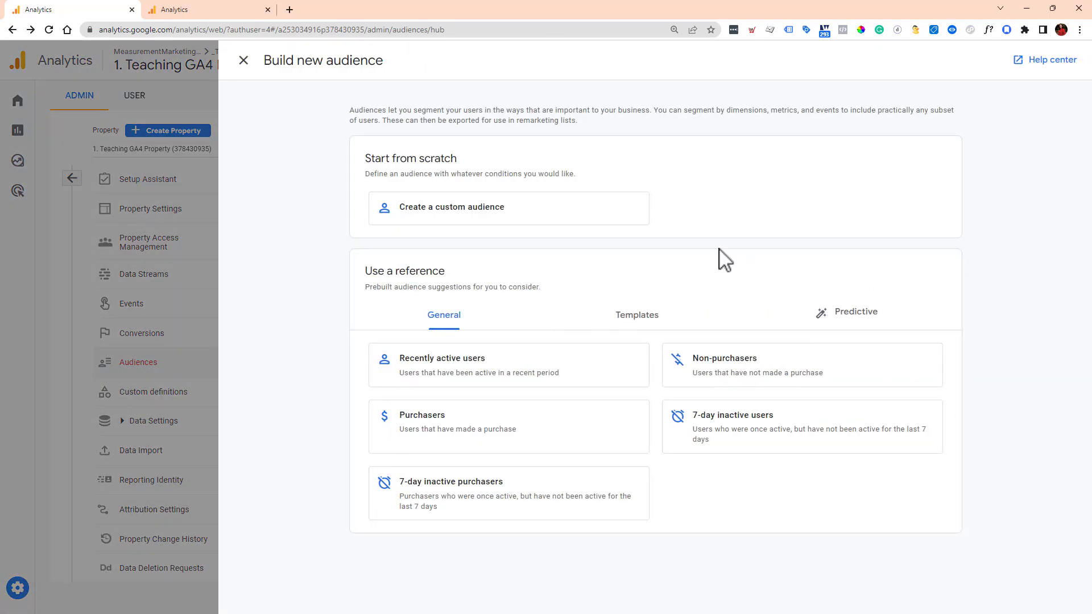
left_click(486, 215)
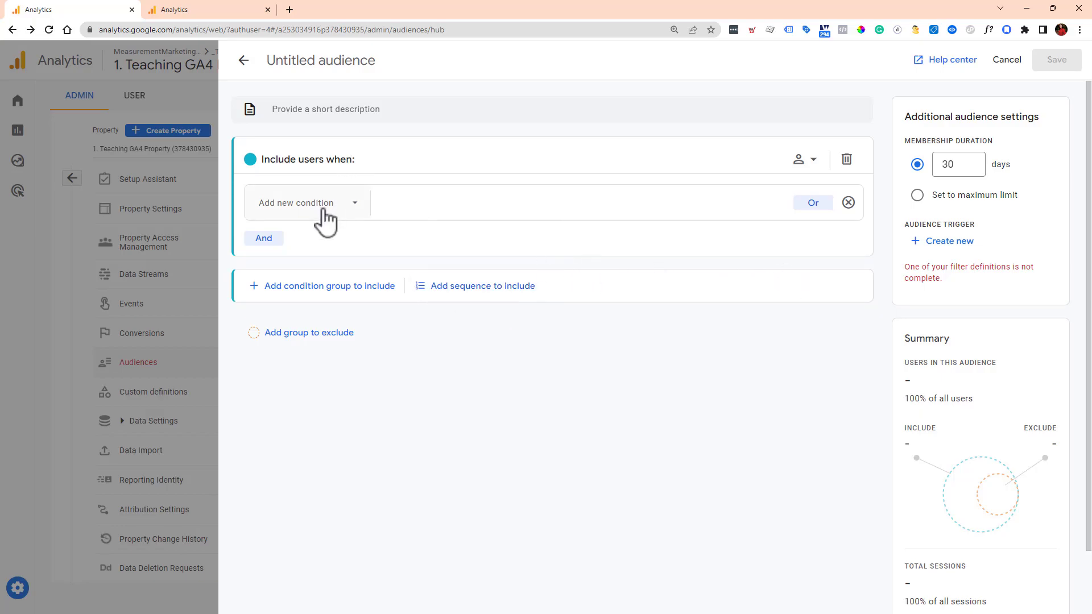
left_click(267, 239)
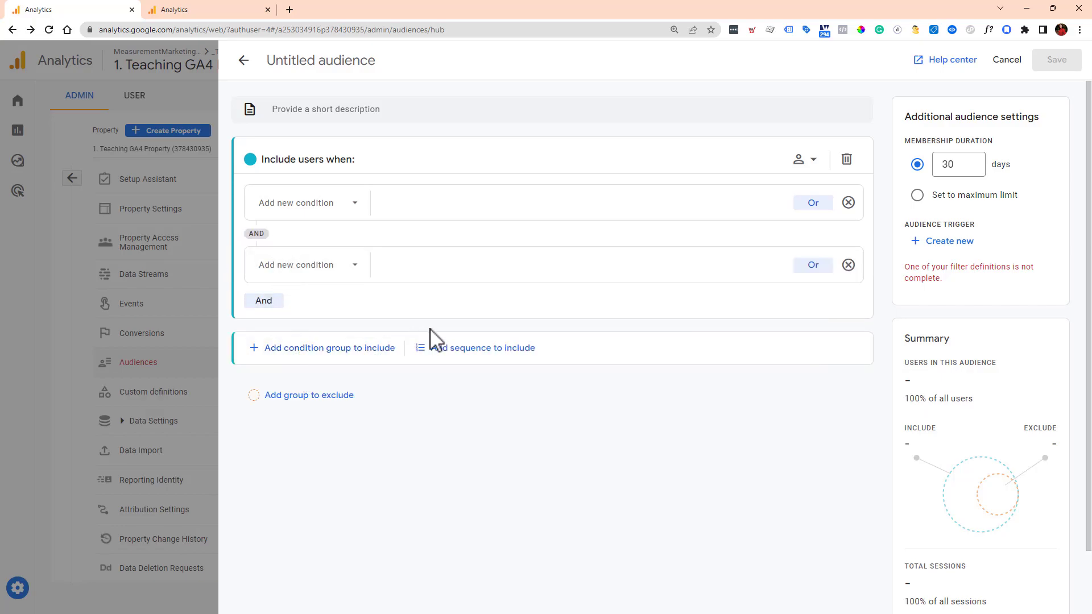
left_click(452, 353)
scroll(302, 438, "down", 2)
left_click(295, 460)
scroll(390, 354, "down", 2)
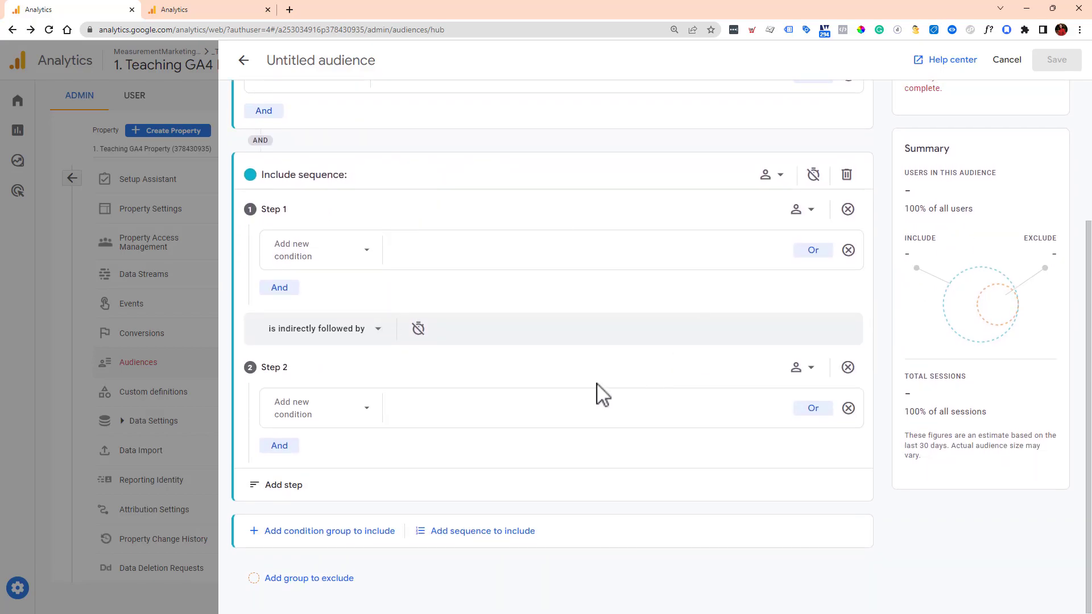
Look over the draft audience's condition group and sequence, and discard the draft without saving
scroll(556, 361, "up", 3)
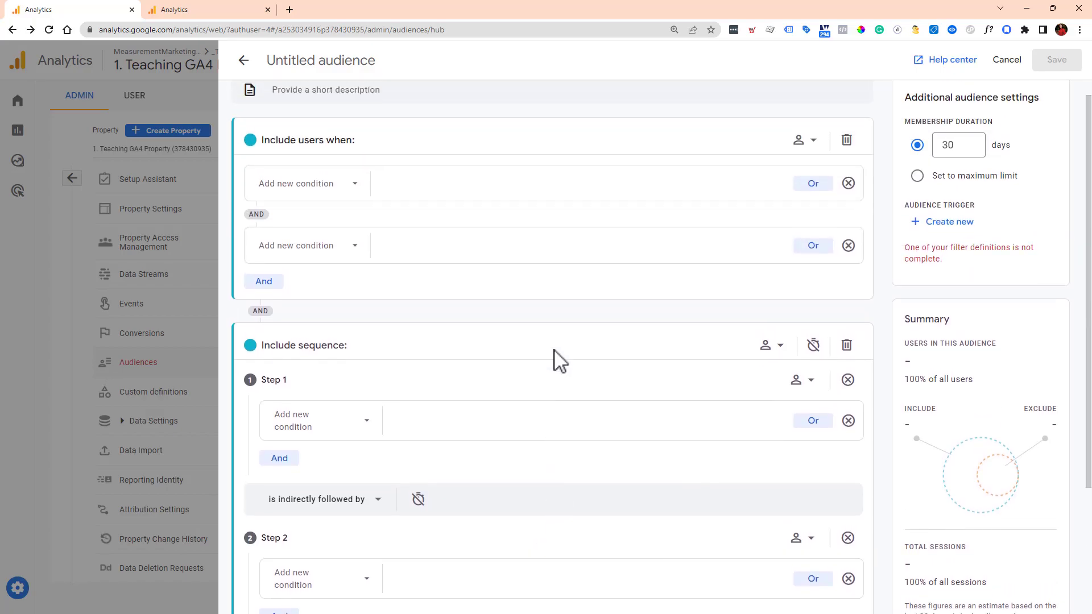
scroll(555, 361, "up", 1)
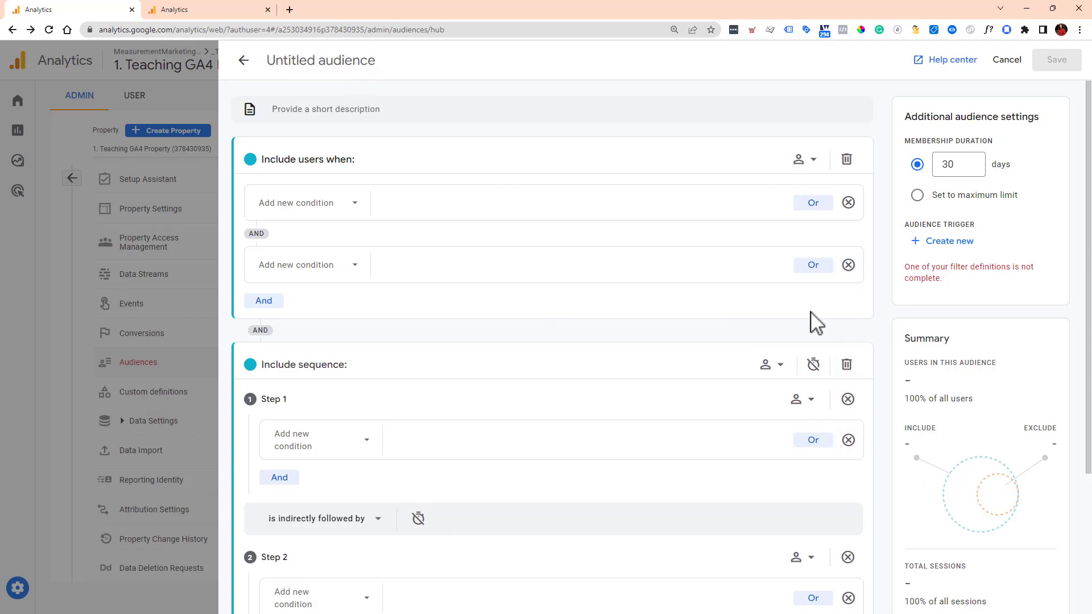
scroll(870, 451, "down", 3)
scroll(873, 448, "down", 1)
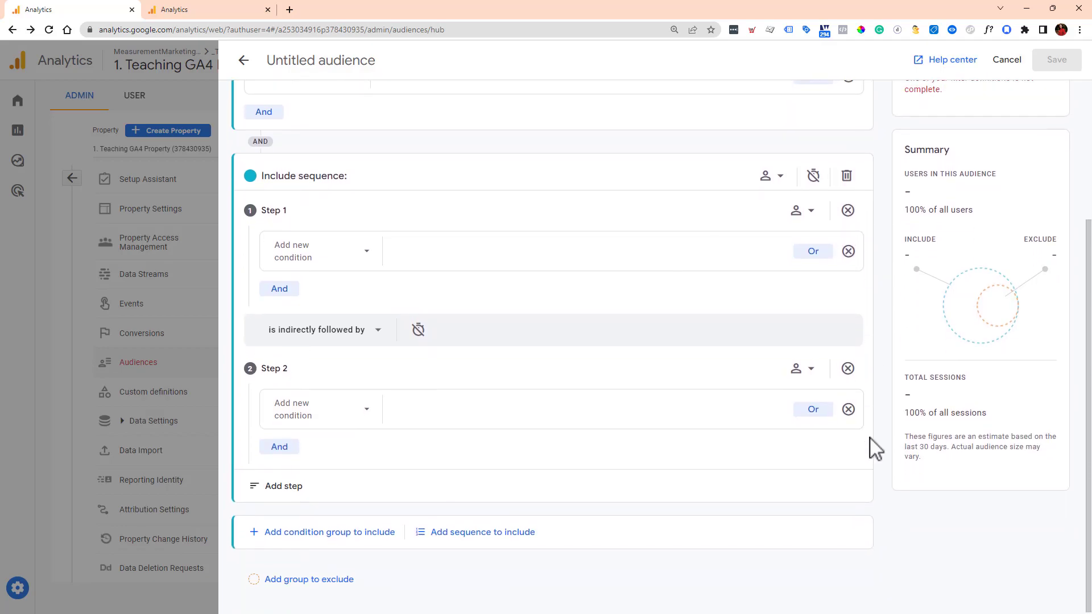
scroll(594, 336, "up", 3)
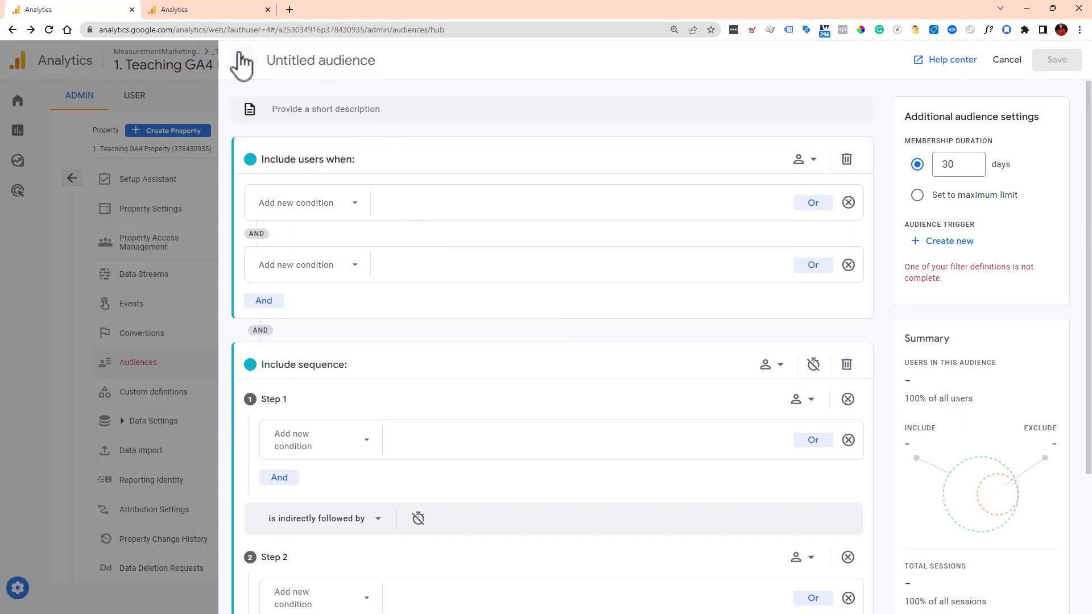
left_click(241, 60)
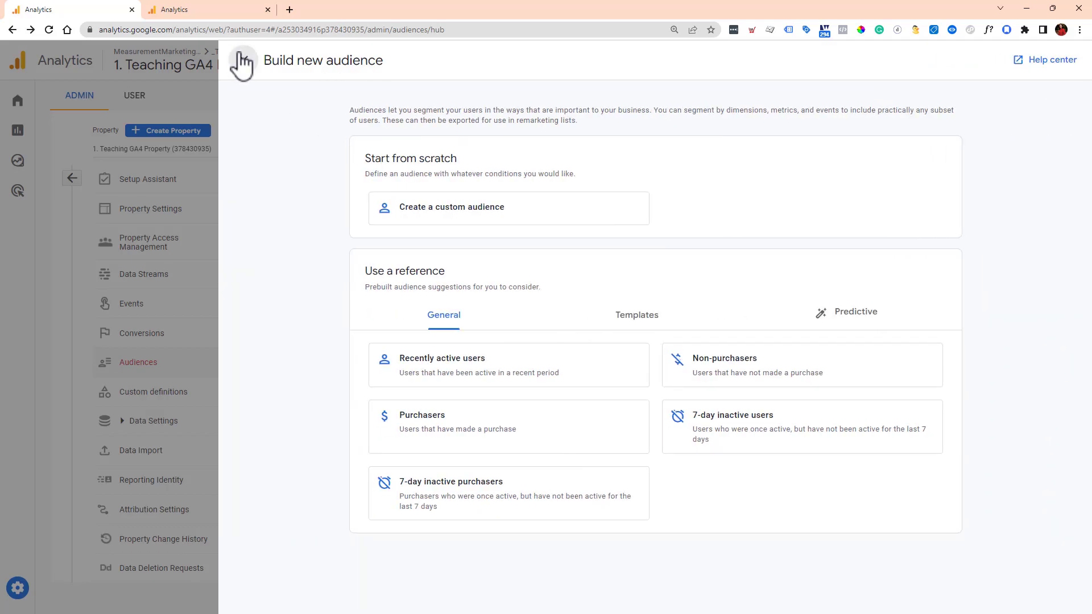
left_click(241, 60)
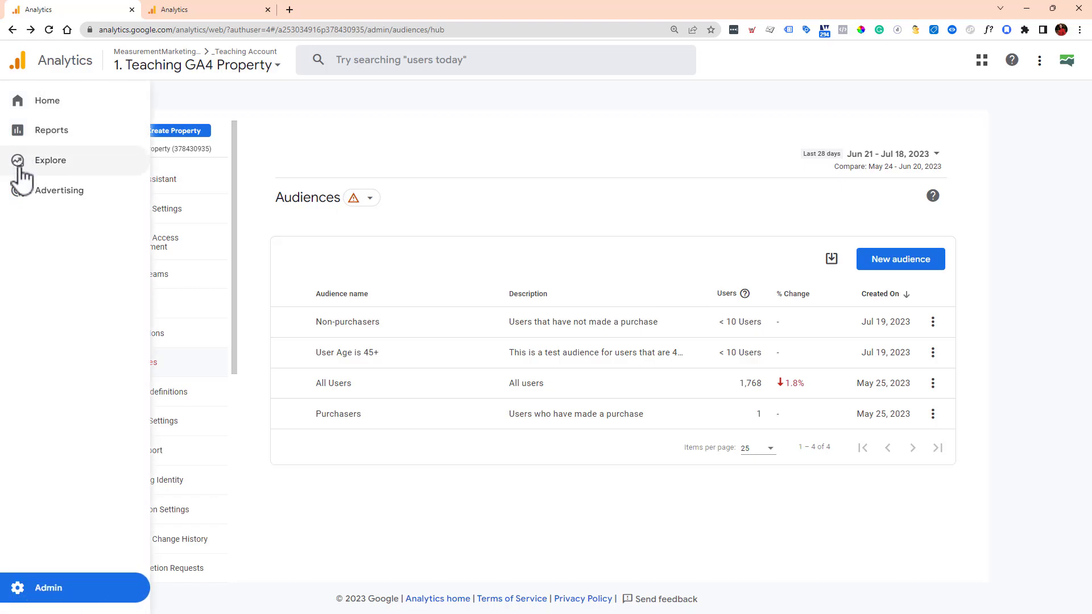
Open the most recently modified Weekly - MS22 Registration Funnel exploration in the MeasureSummit - GA4 property and view its funnel step definitions
left_click(39, 166)
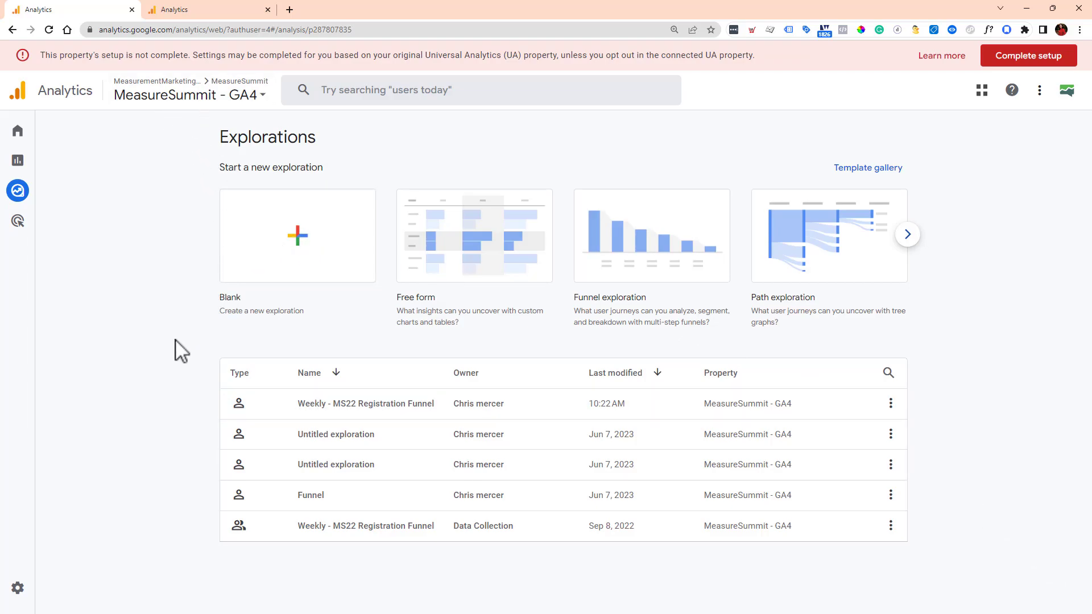
left_click(306, 409)
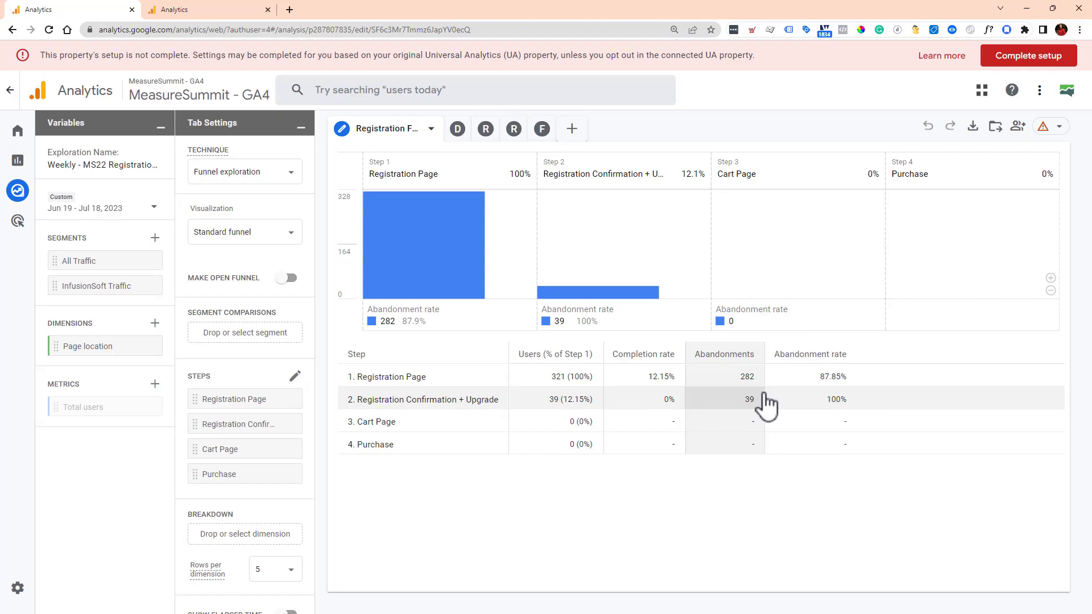
left_click(296, 378)
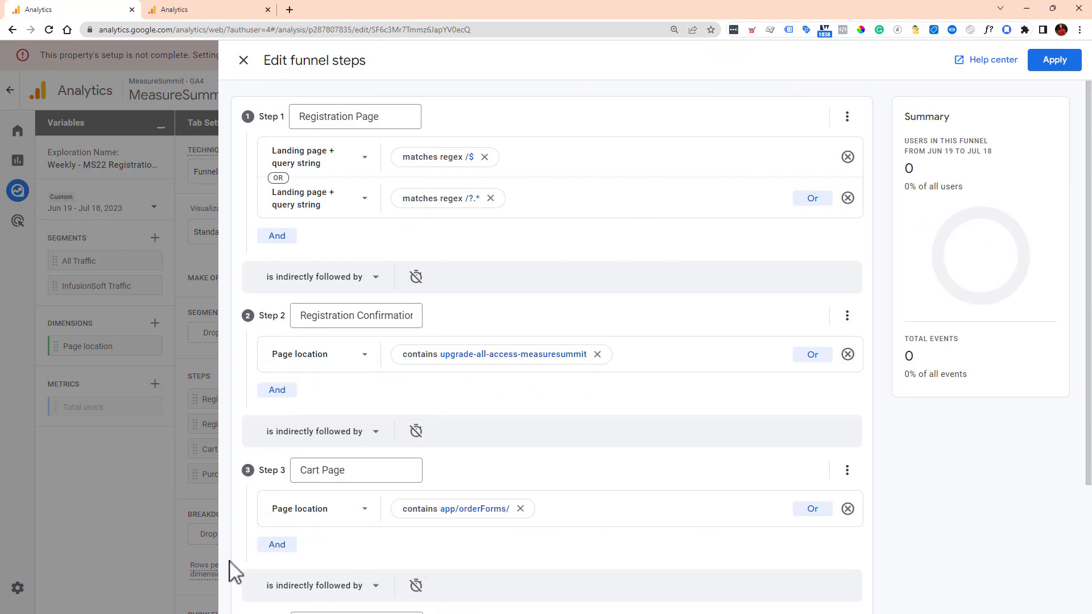
left_click(87, 518)
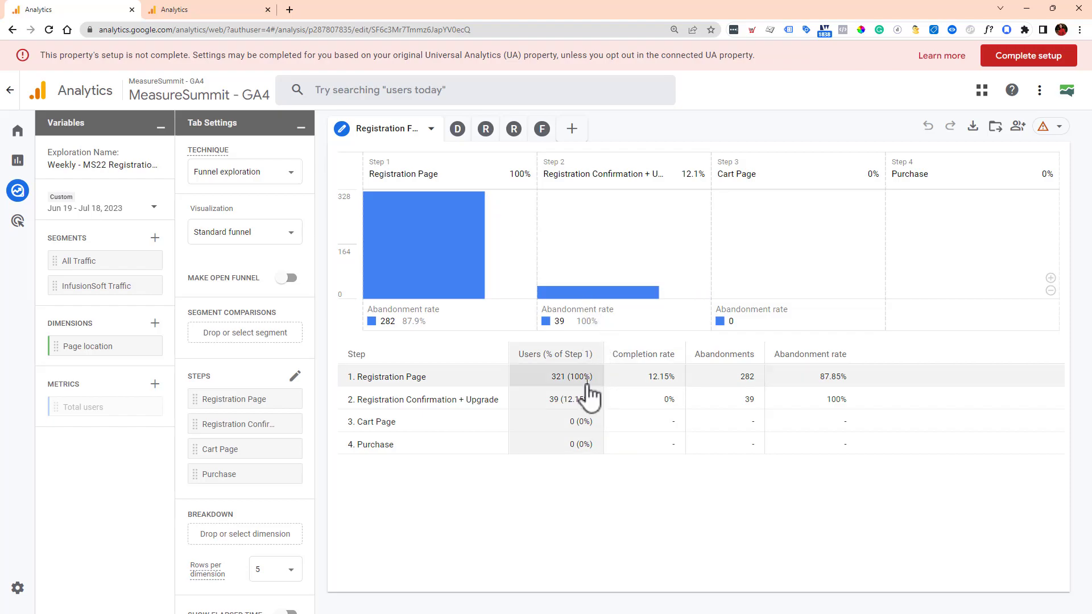
Create a segment from the users who reached the Registration Confirmation + Upgrade funnel step and look over its sequence conditions
left_click(549, 416)
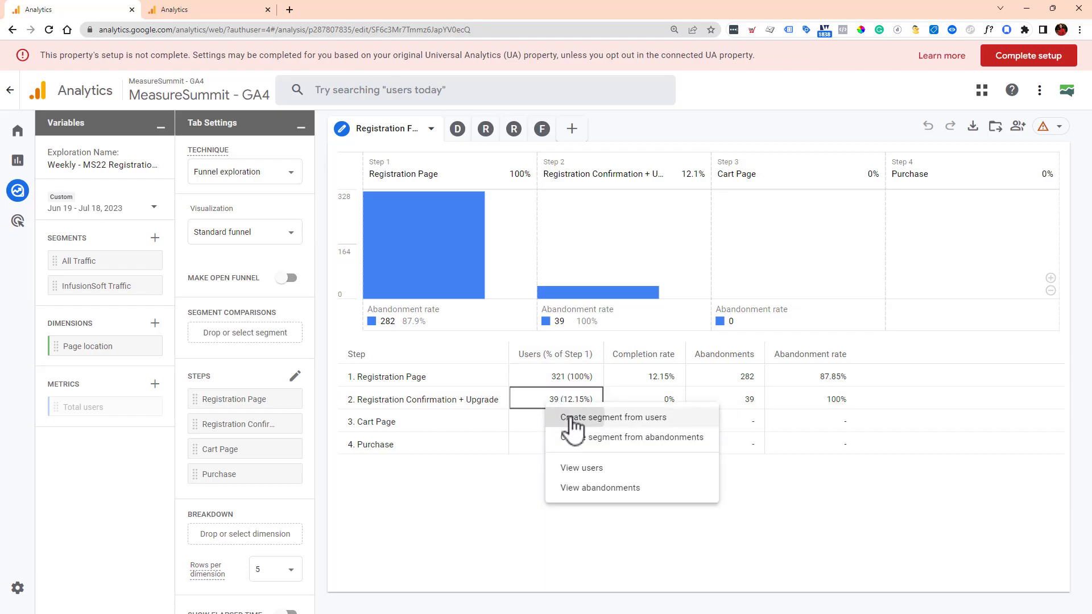
left_click(573, 421)
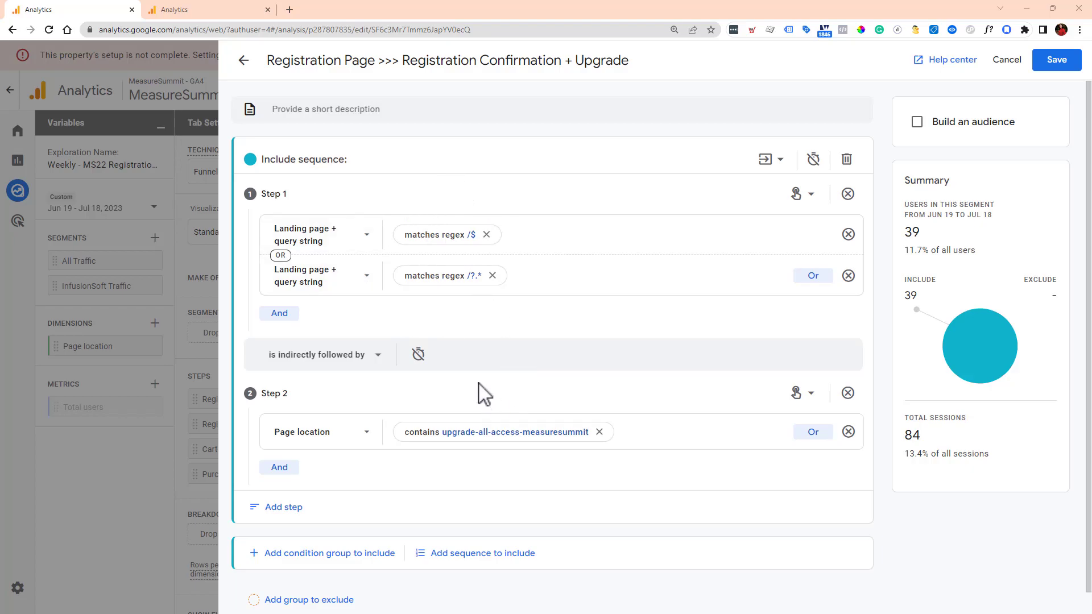
scroll(483, 393, "down", 1)
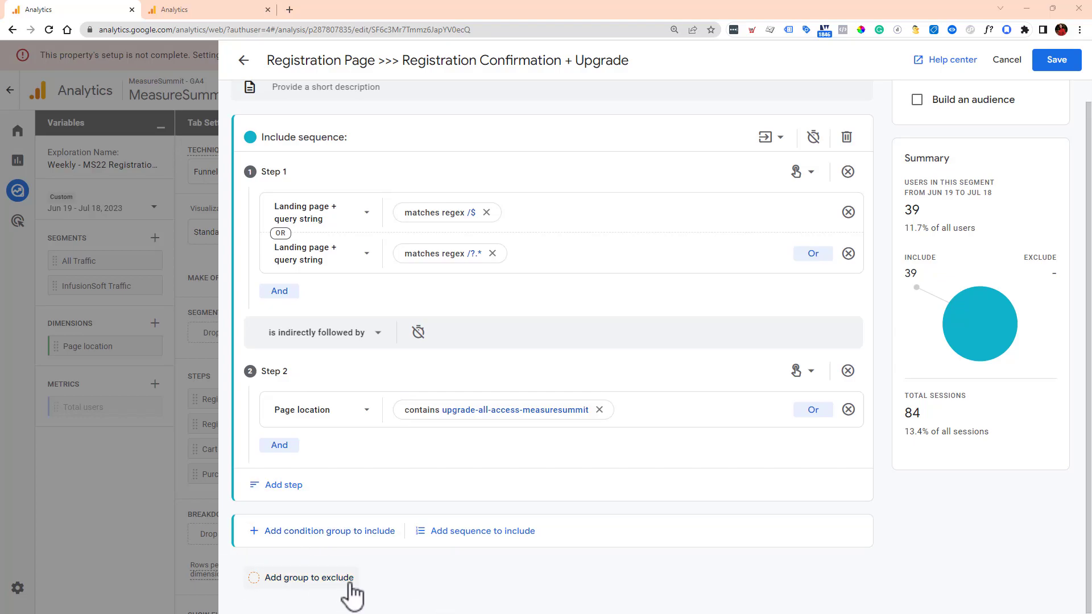
scroll(870, 348, "up", 1)
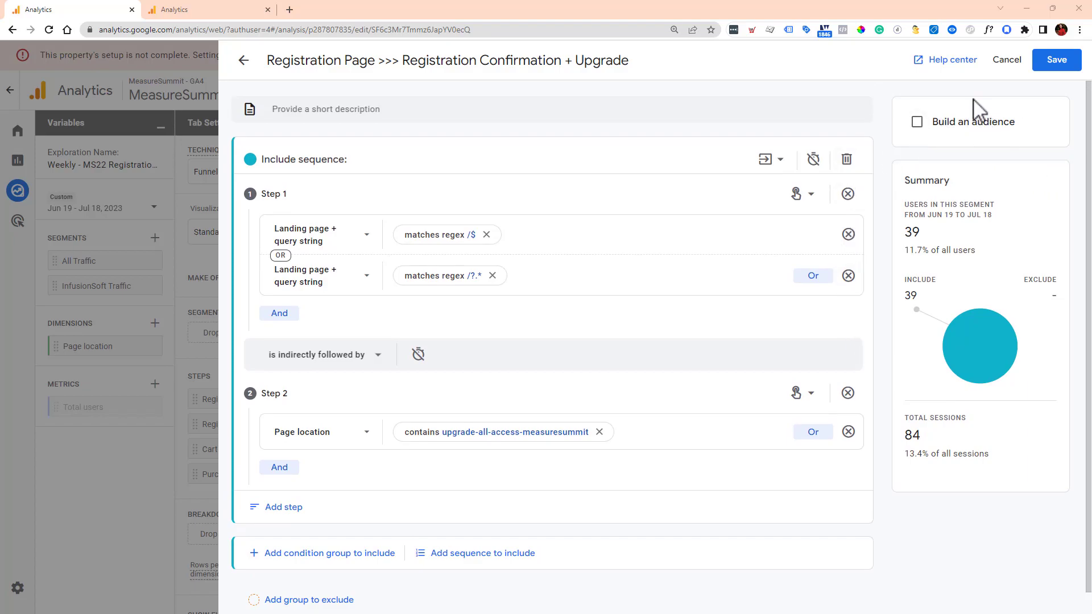
Try the segment's Build an audience option and switch it off again
left_click(917, 123)
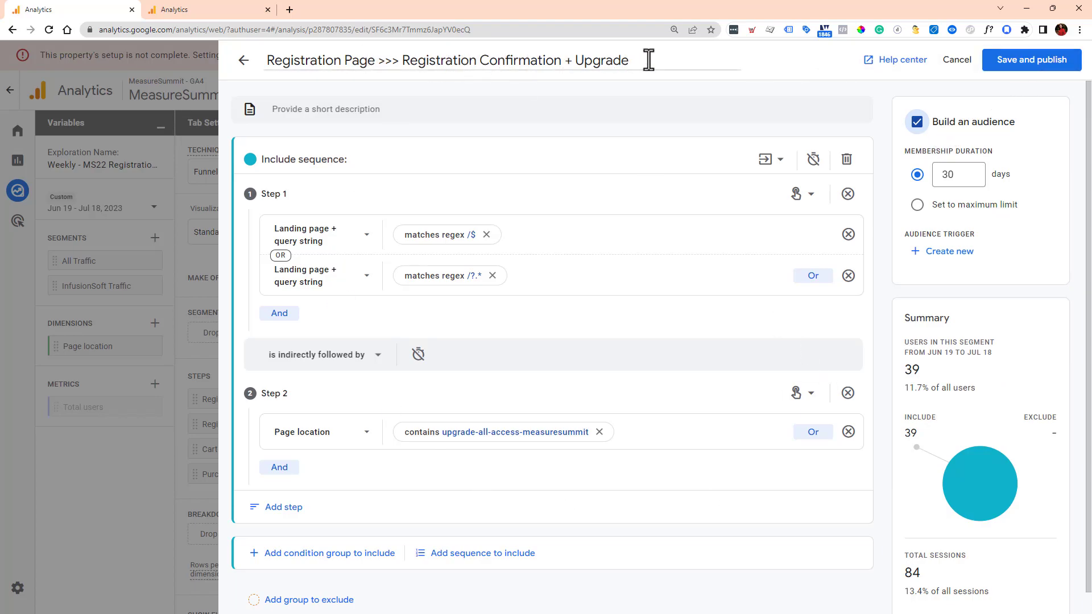
left_click(917, 122)
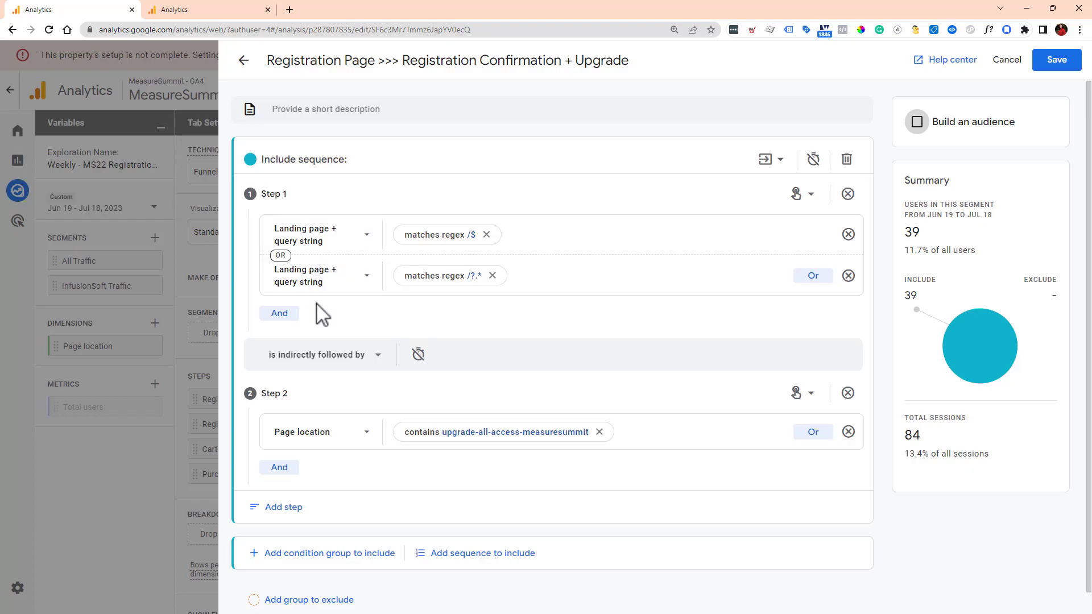
View the followed-by options between the two sequence steps and try a 5-minute time constraint there, discarding it
left_click(328, 357)
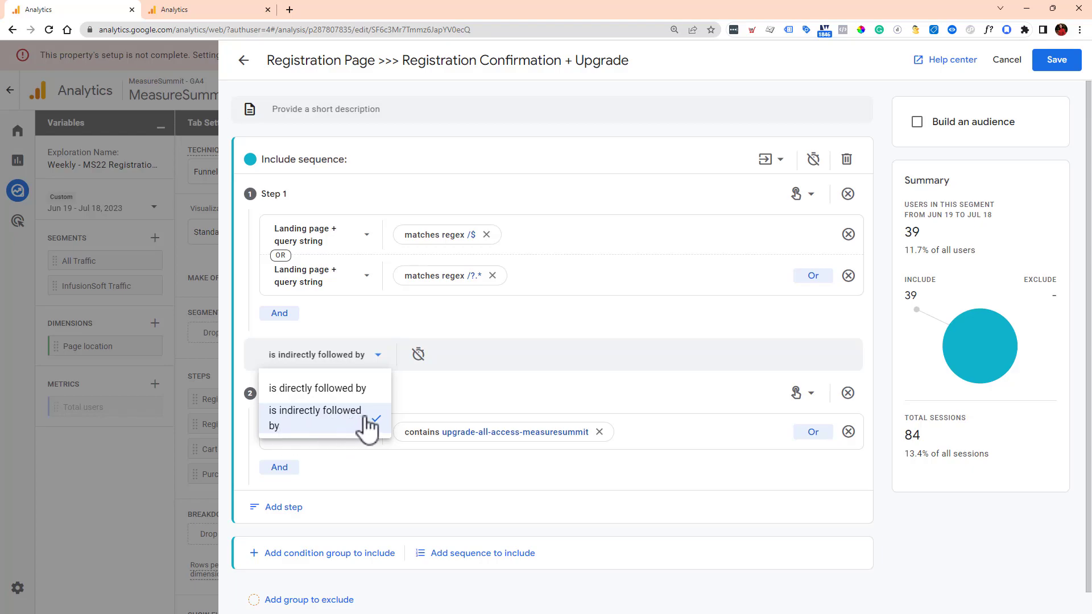
left_click(420, 409)
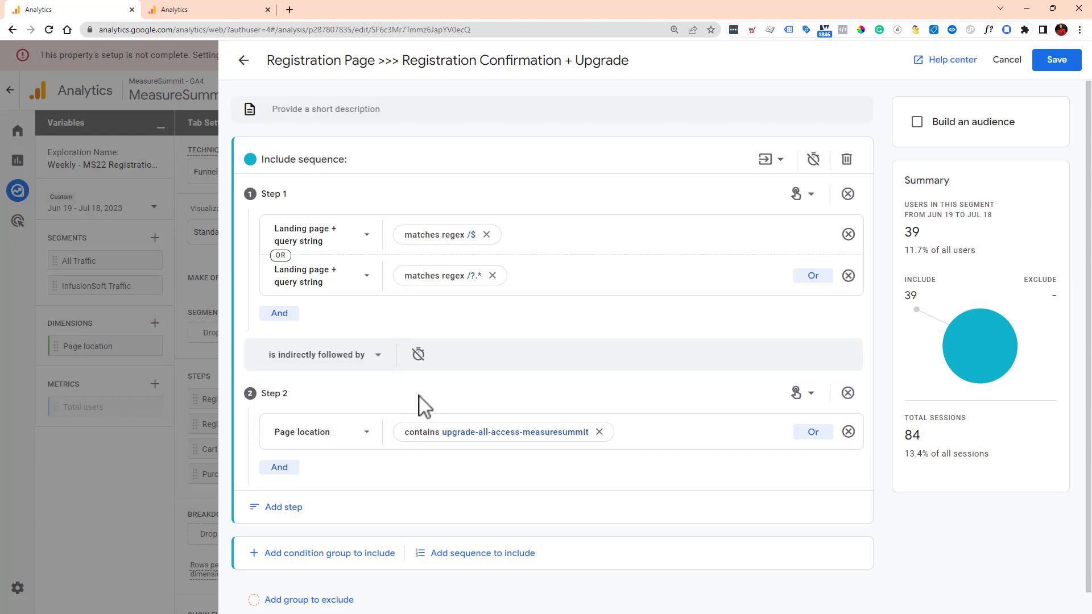
left_click(417, 353)
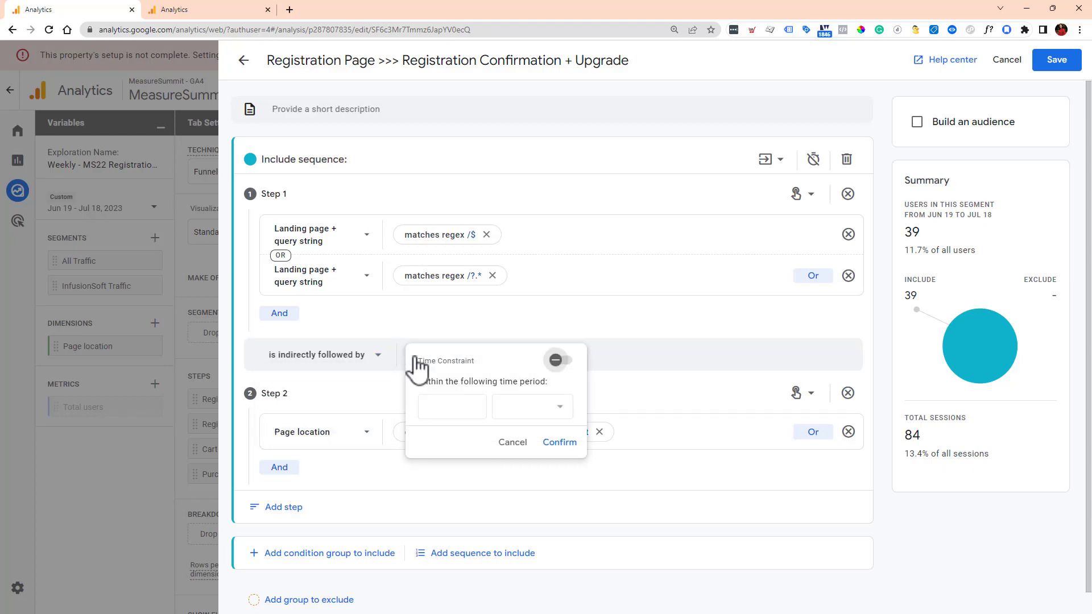
left_click(558, 362)
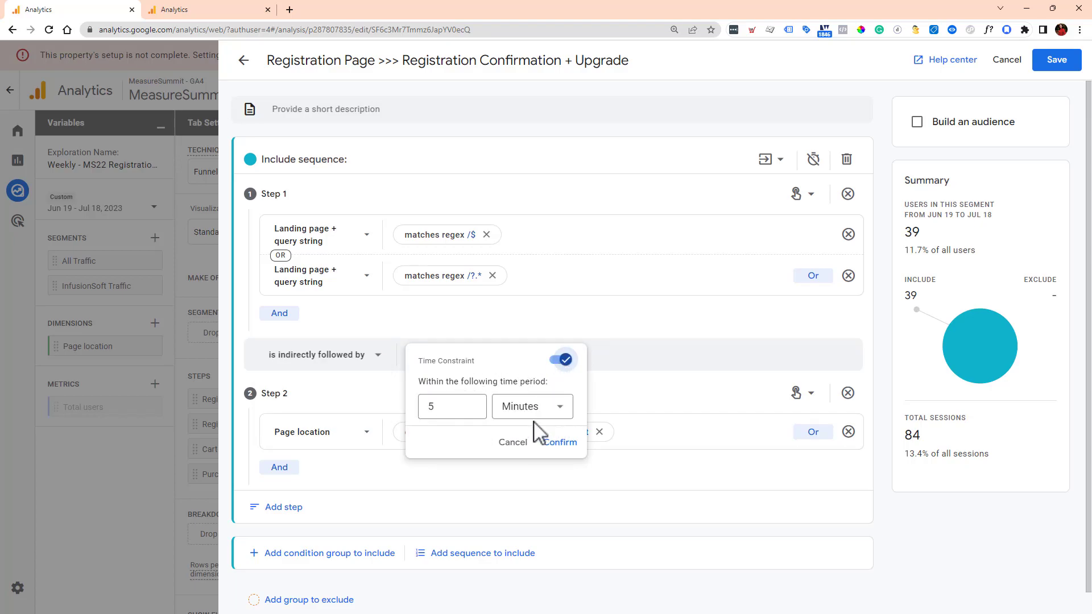
left_click(564, 359)
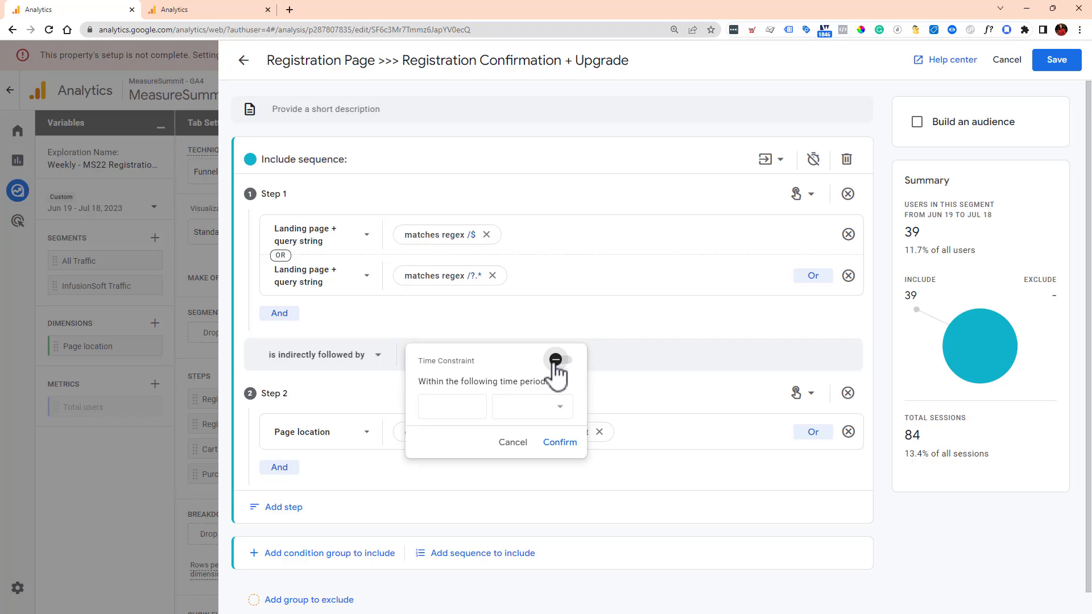
left_click(517, 444)
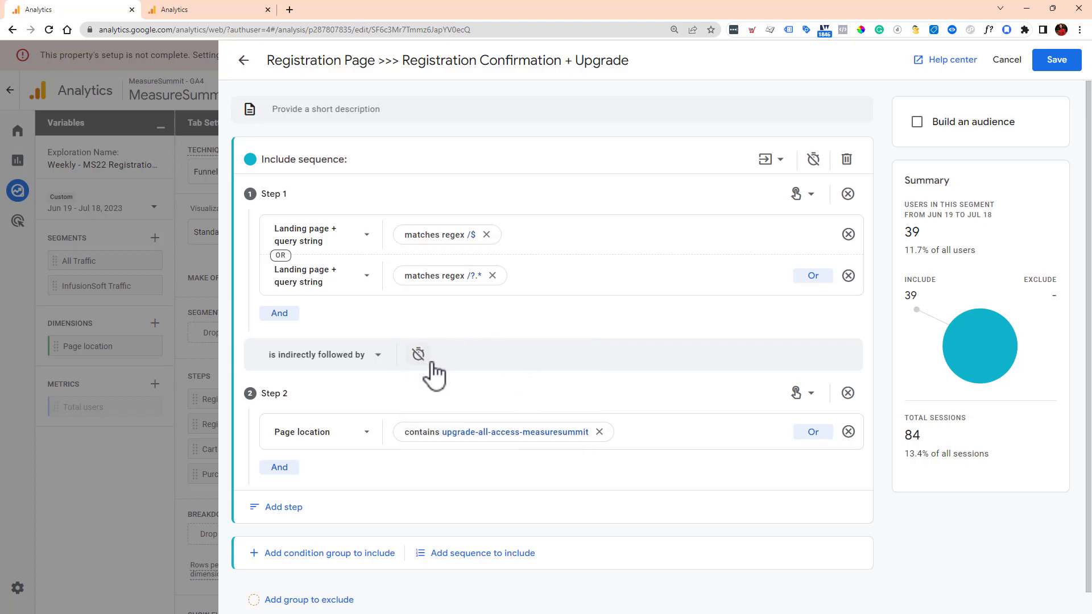
Examine the time constraint option and the OR condition of the whole include sequence
left_click(813, 160)
left_click(626, 152)
triple_click(299, 159)
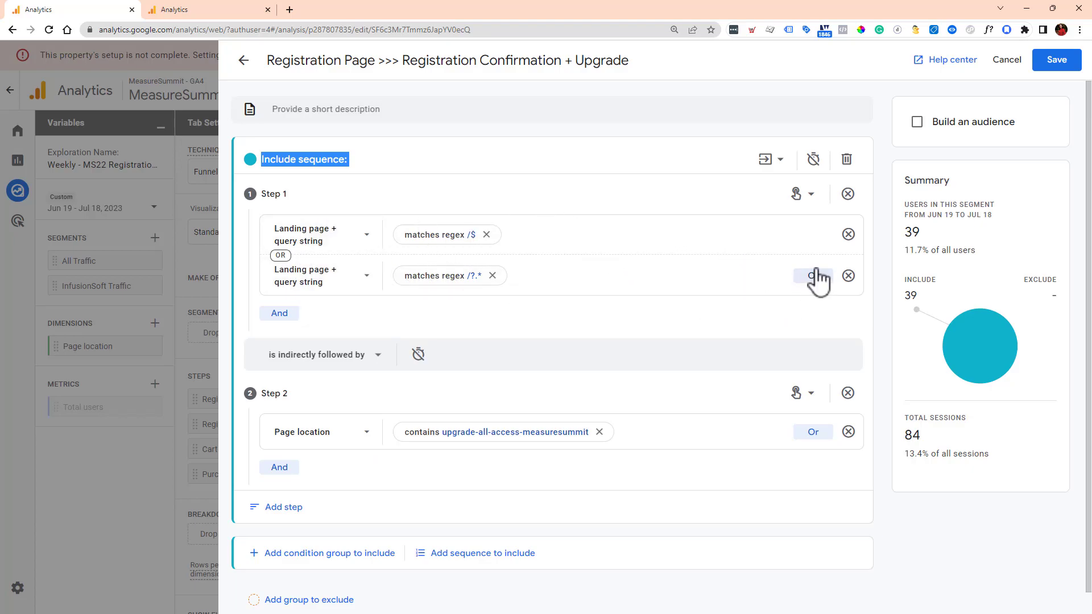
left_click(277, 256)
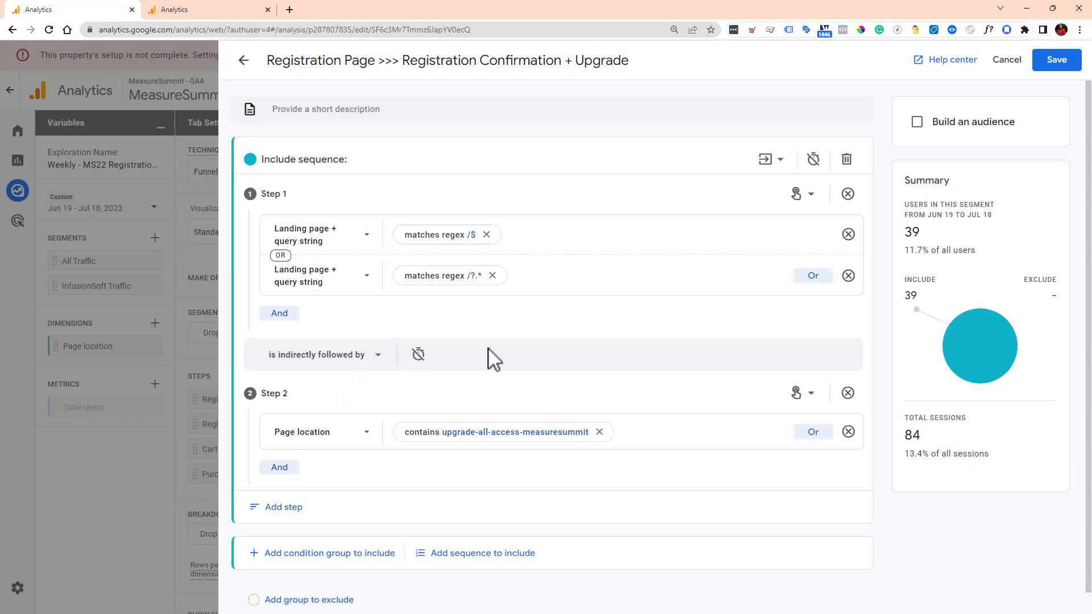
Add an exclude group to the segment and choose the Event name dimension as its condition
scroll(546, 353, "down", 1)
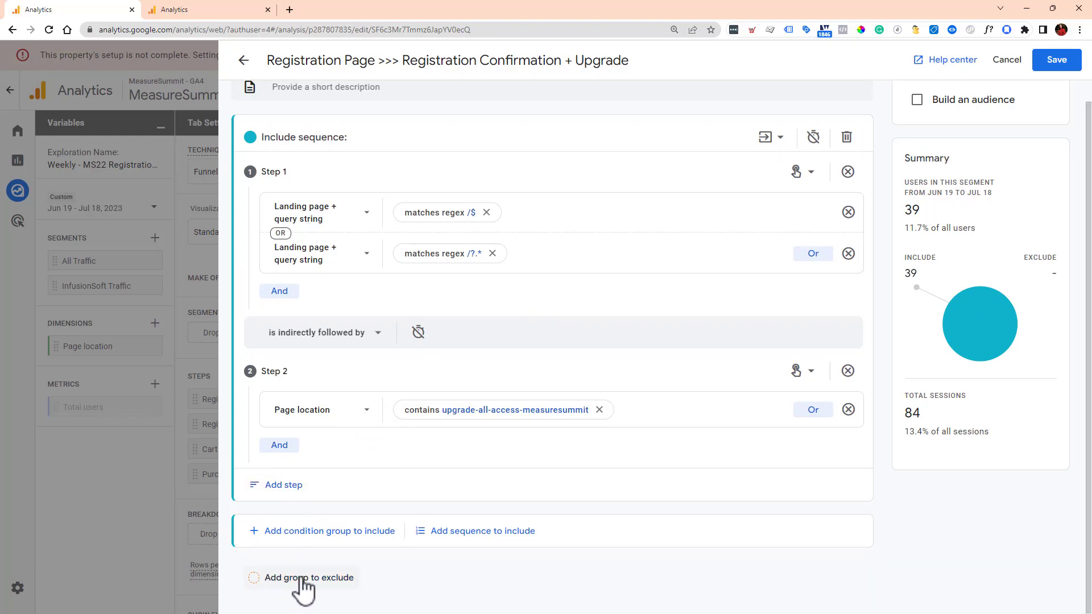
left_click(324, 578)
scroll(354, 504, "down", 3)
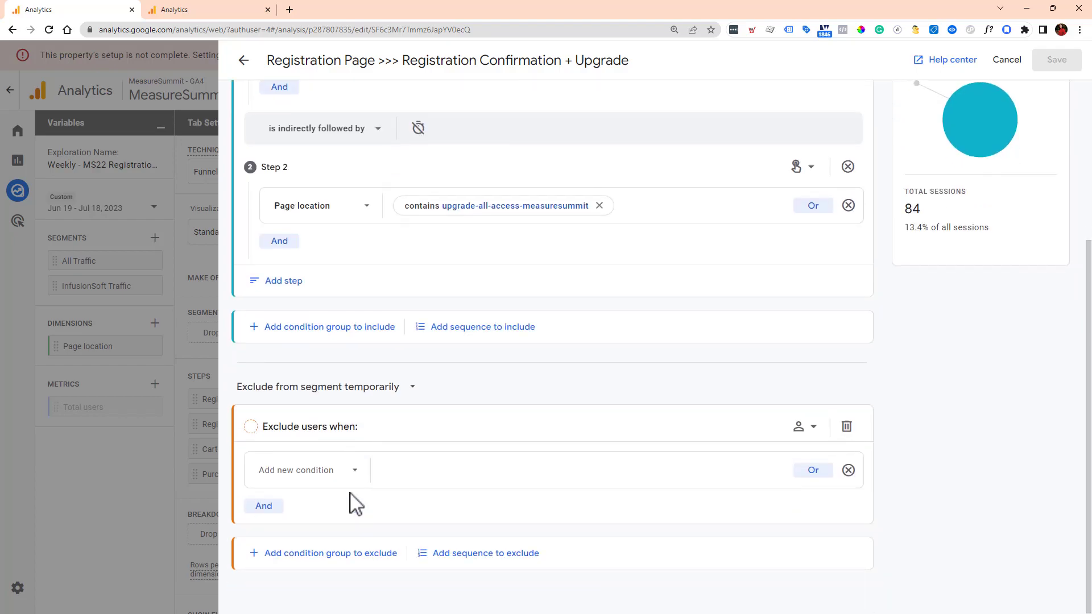
left_click(328, 472)
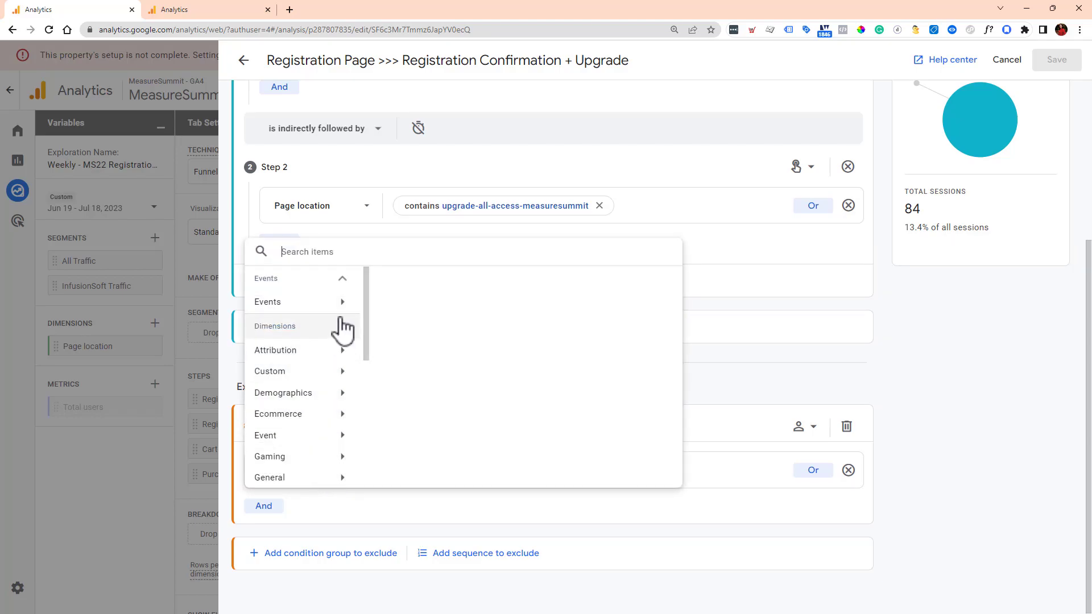
type("purchase")
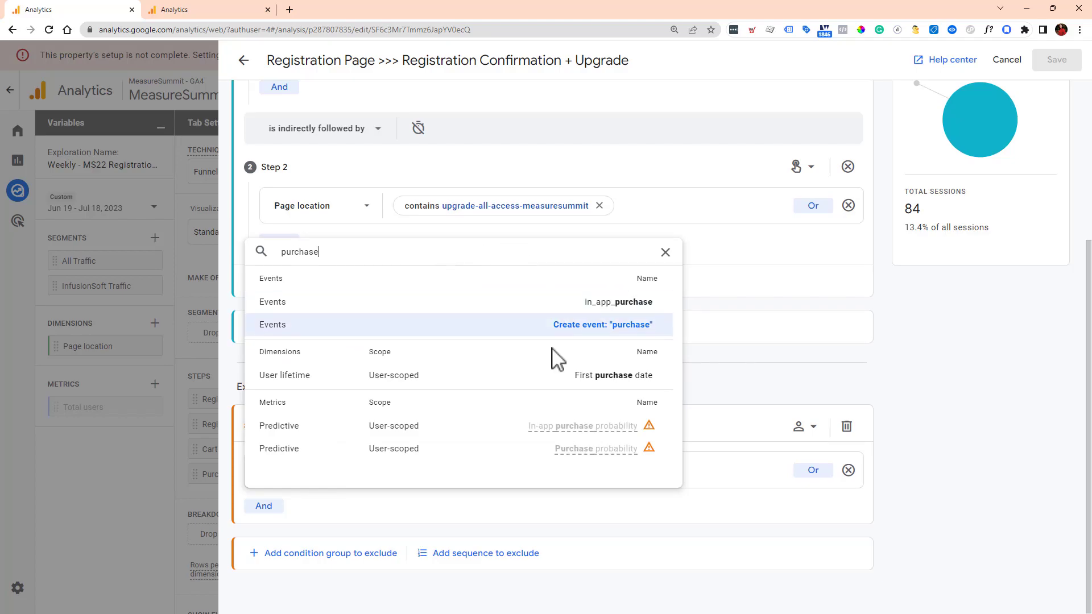
left_click(665, 252)
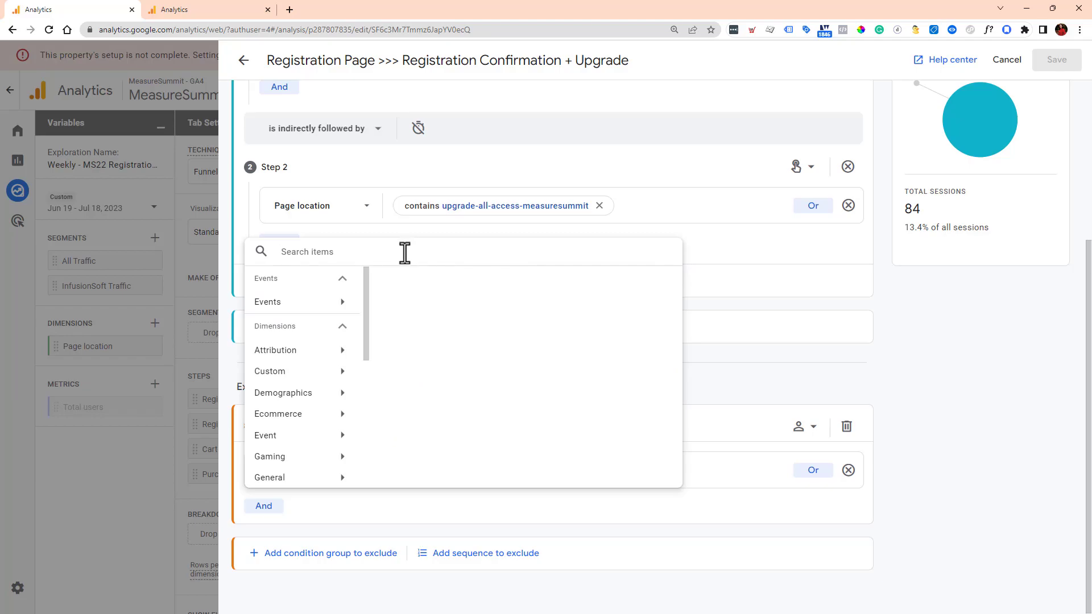
type("even")
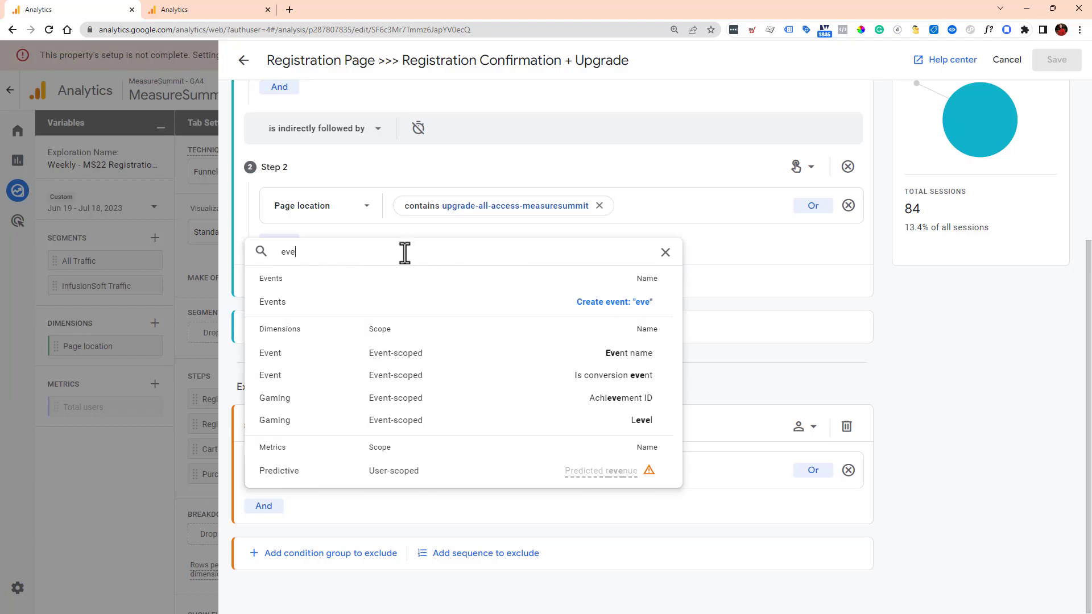
left_click(442, 357)
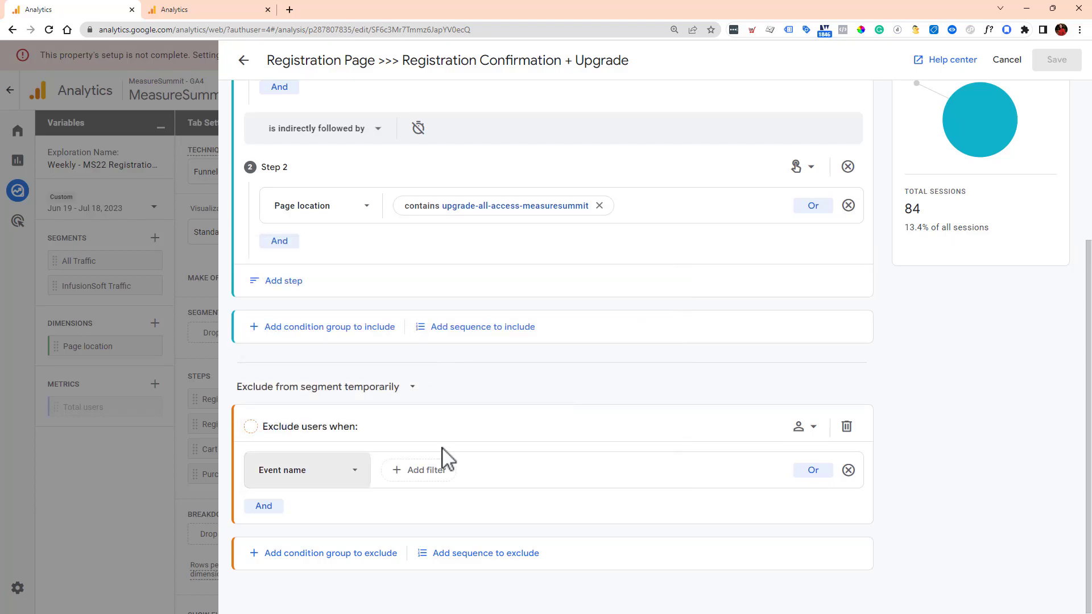
left_click(442, 477)
left_click(425, 383)
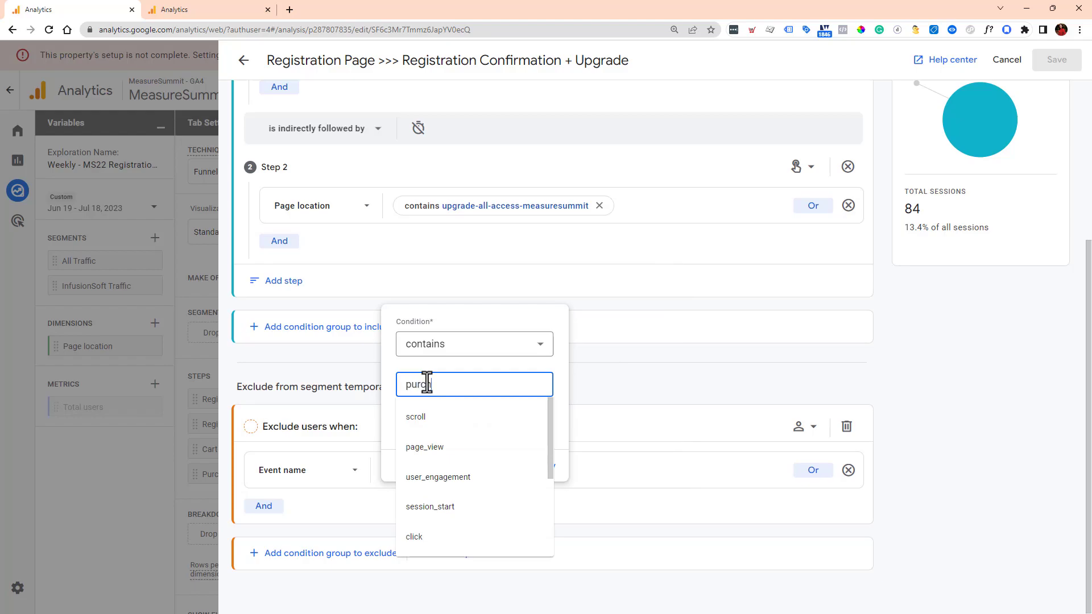
left_click(617, 456)
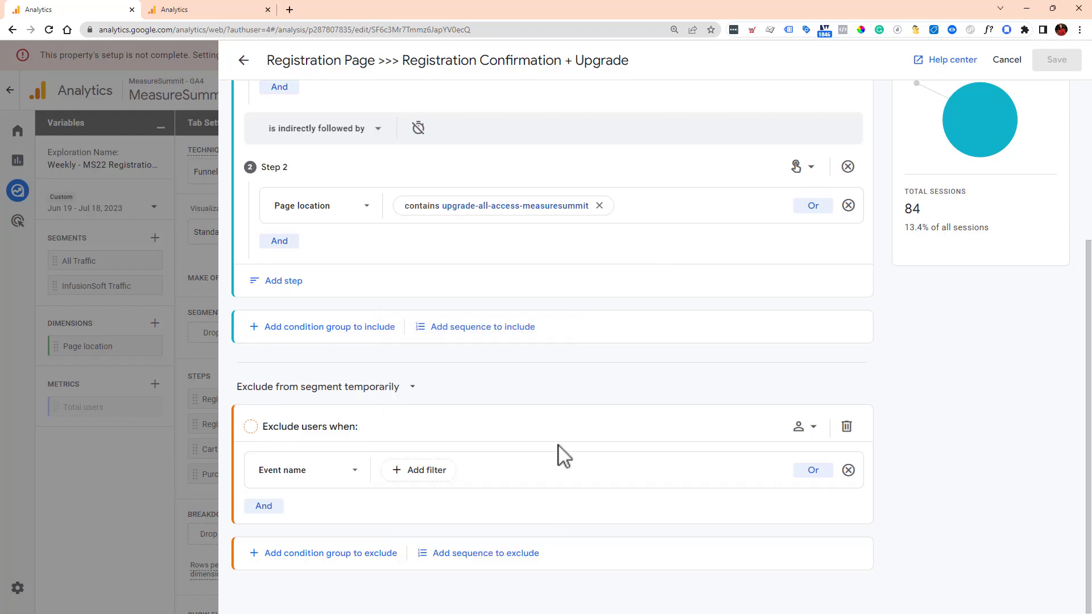
Filter the exclude group's Event name condition to contain purchase and apply the filter
left_click(441, 484)
left_click(443, 384)
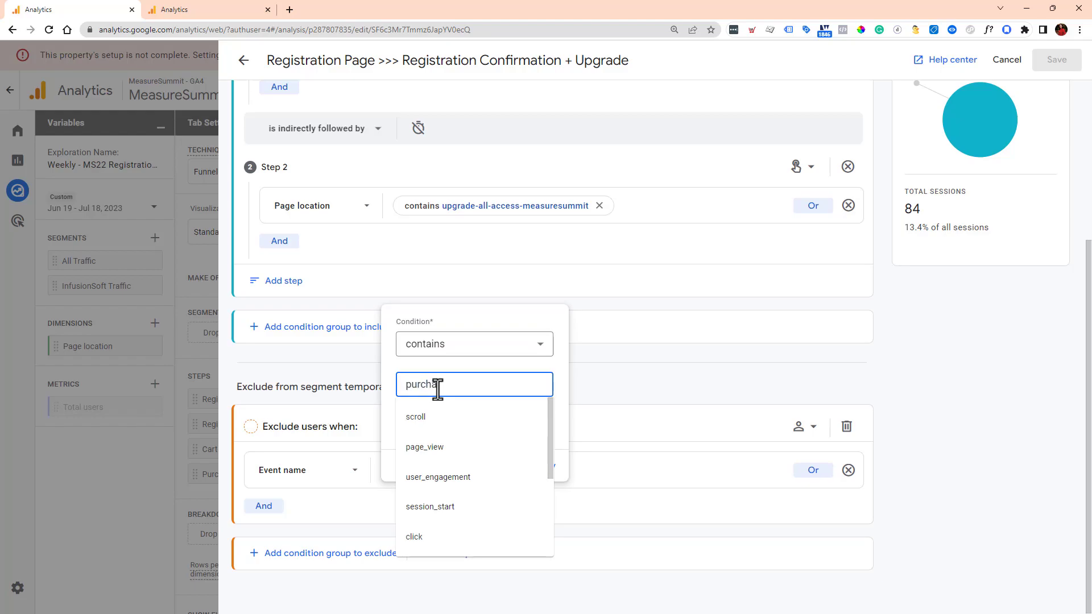
left_click(565, 439)
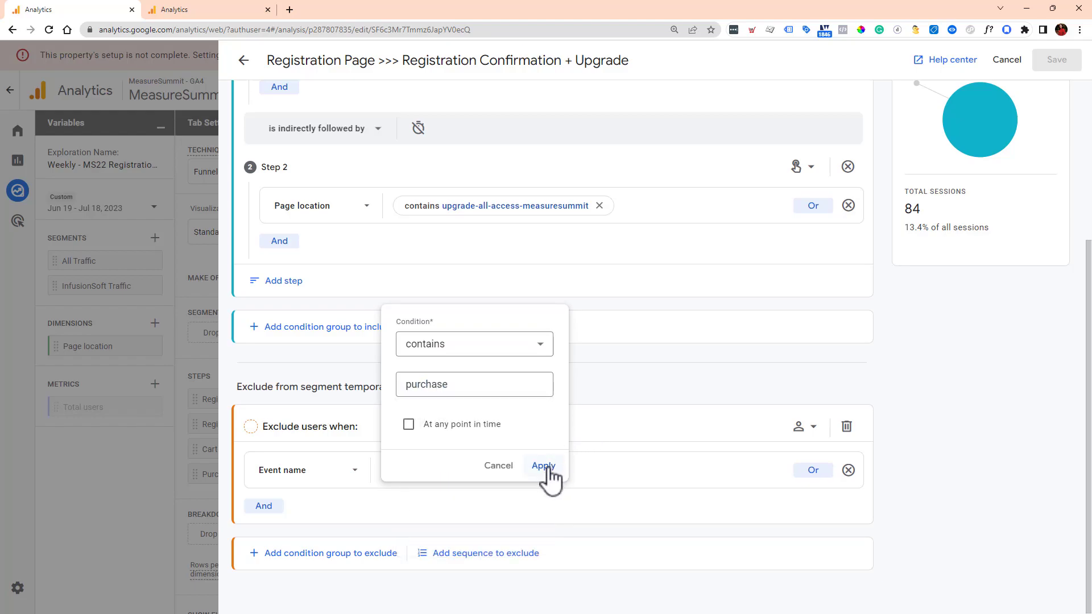
left_click(547, 468)
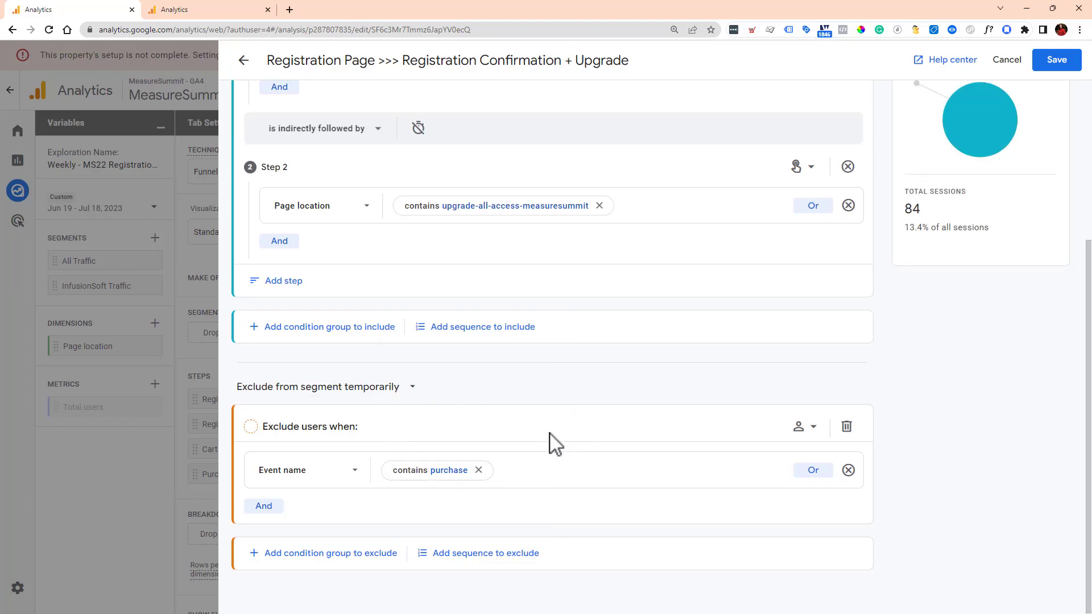
Review the segment's include sequence, its exclude group and the summary figures
scroll(478, 512, "up", 2)
scroll(463, 500, "down", 2)
scroll(433, 513, "up", 1)
scroll(432, 515, "up", 2)
scroll(434, 529, "up", 2)
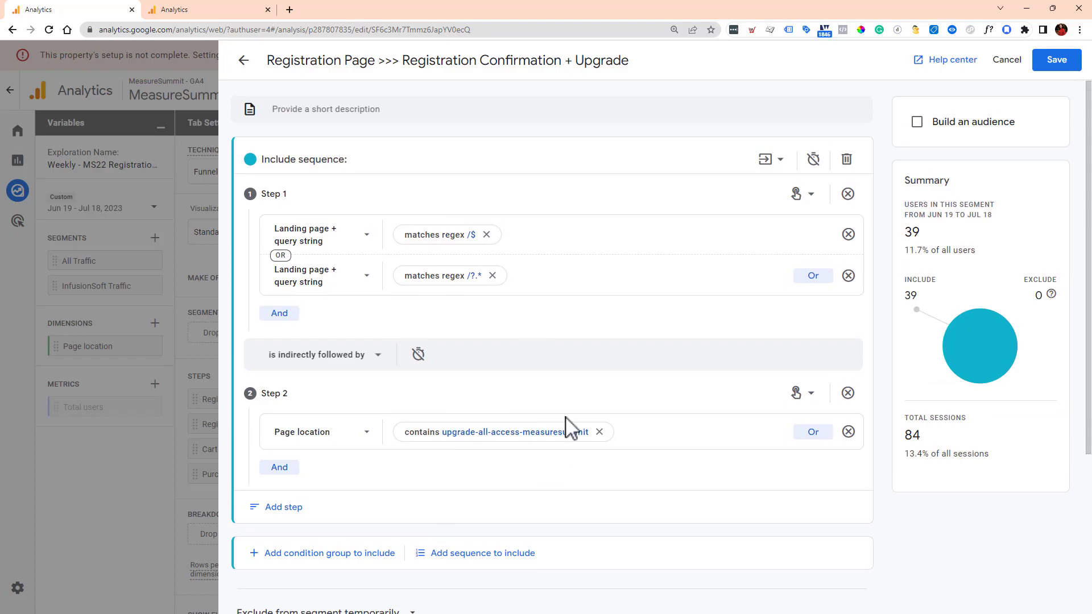
scroll(557, 426, "down", 1)
scroll(560, 432, "down", 3)
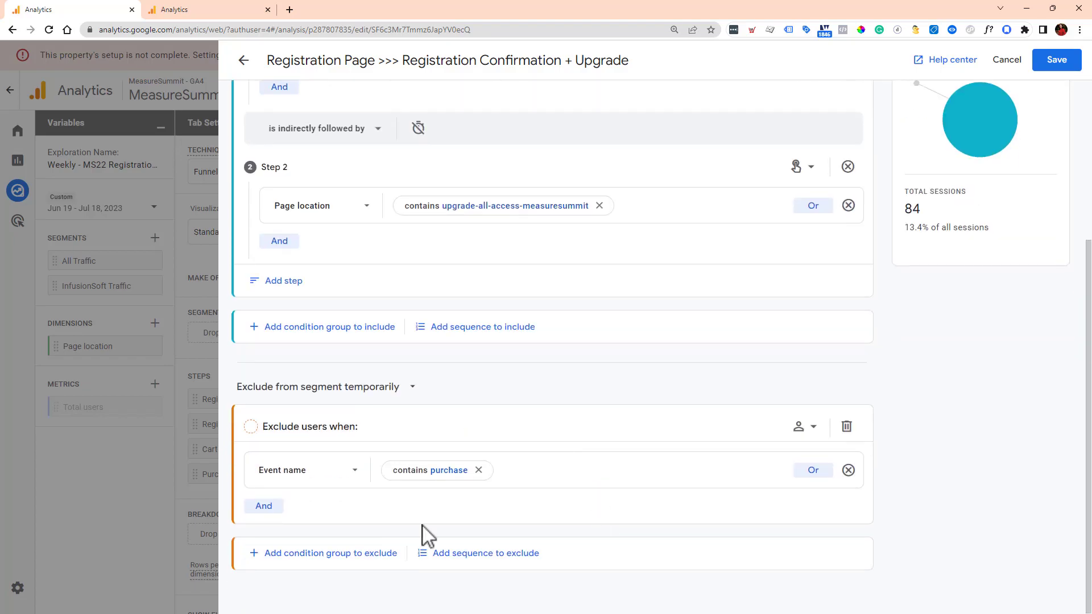
scroll(503, 516, "up", 2)
scroll(500, 515, "up", 2)
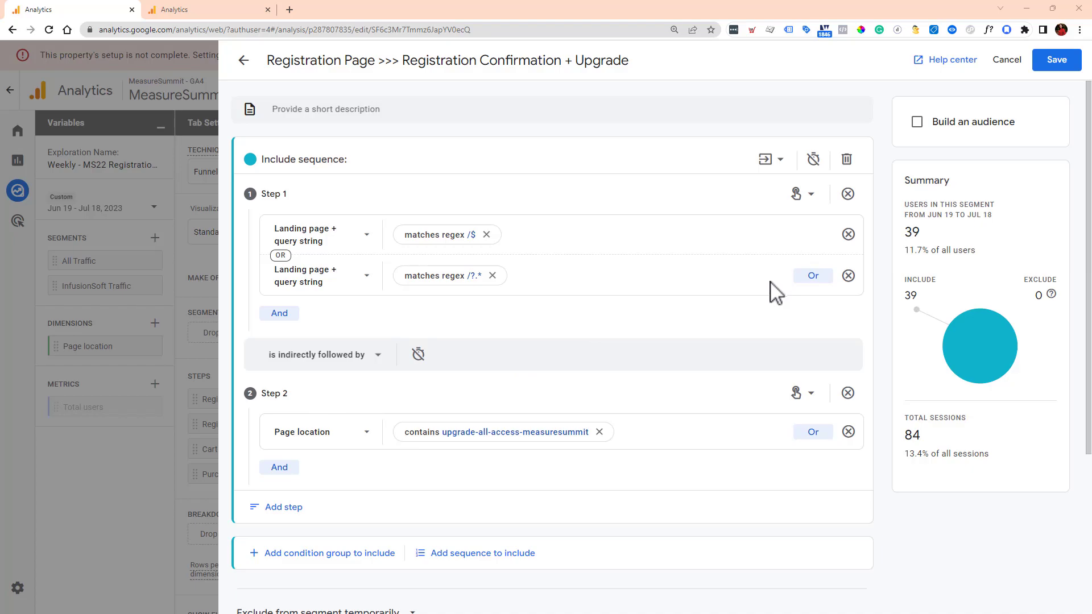
Examine the scoping options of the whole include sequence and of its Step 1, leaving them as they are
left_click(774, 164)
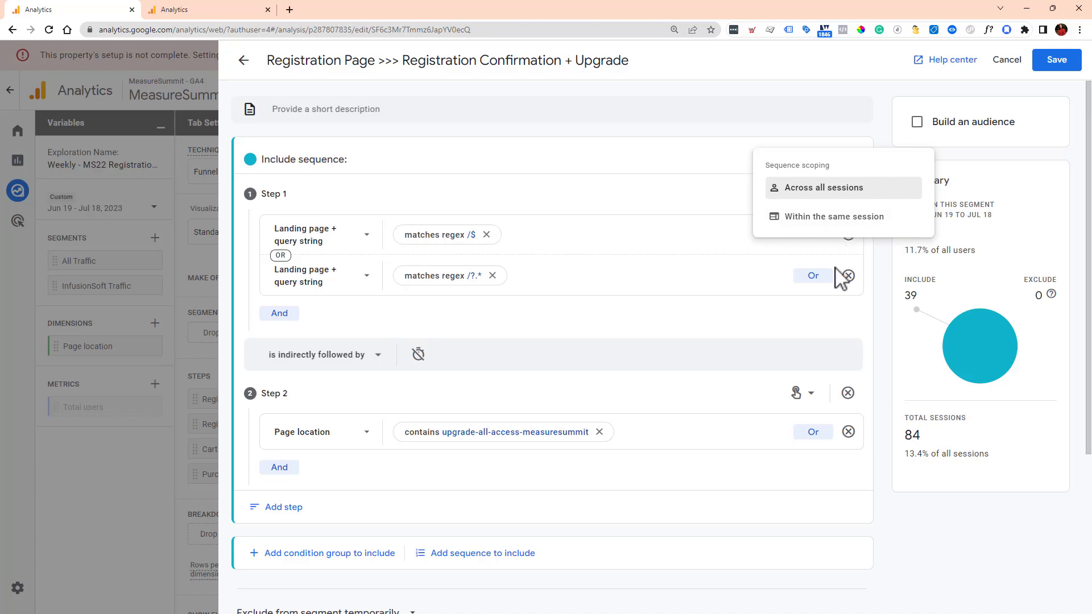
left_click(816, 335)
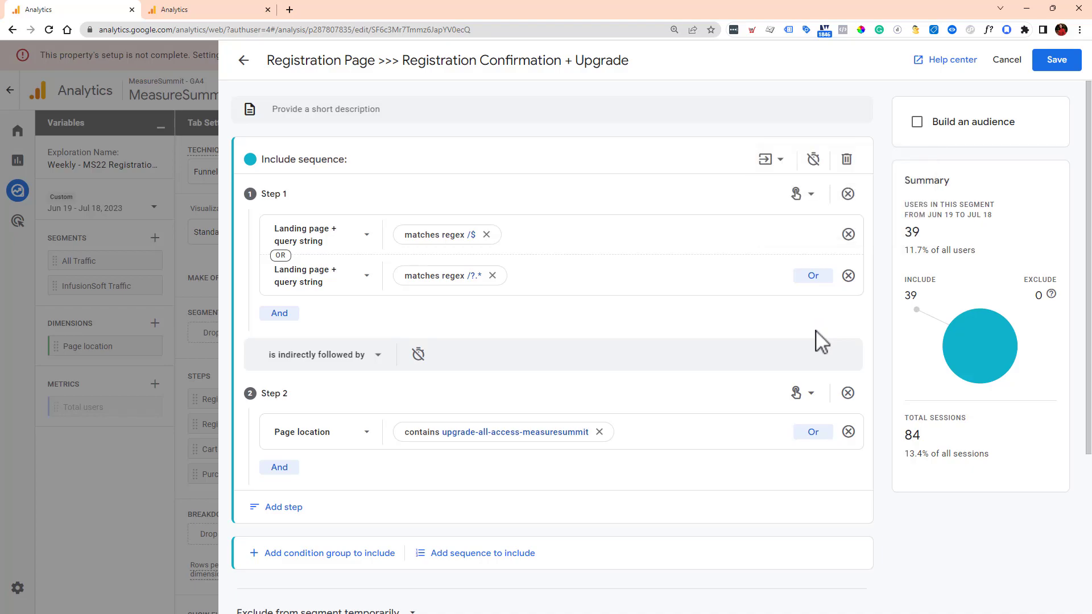
left_click(797, 194)
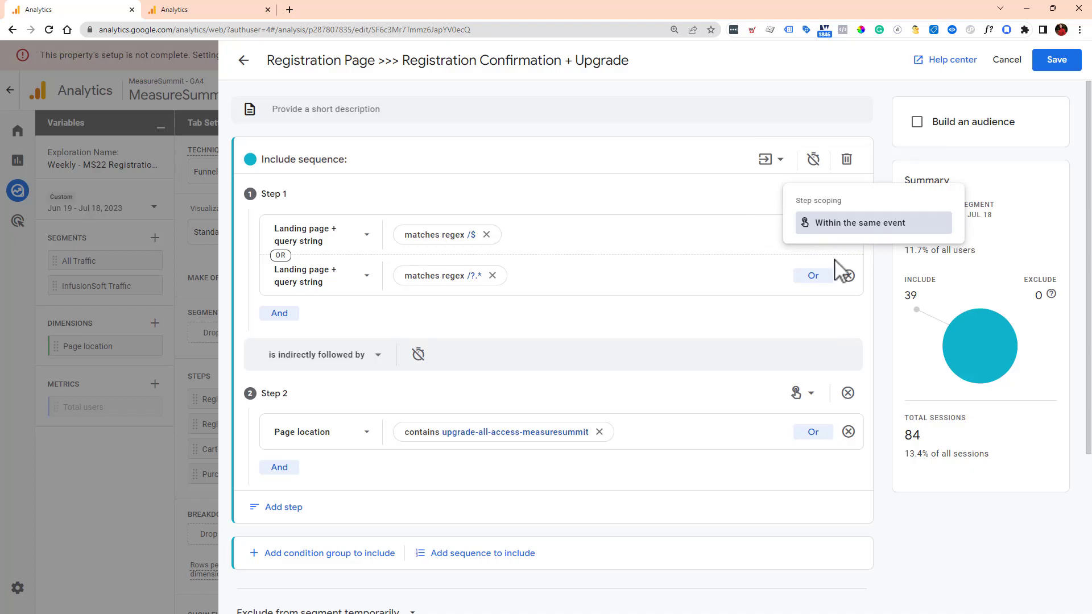
left_click(861, 242)
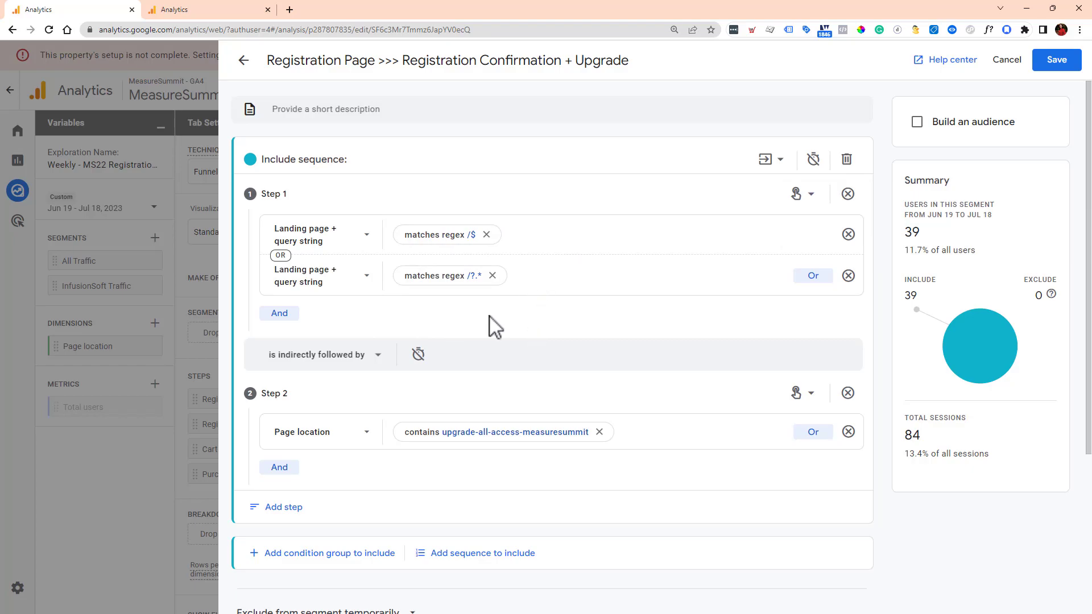
left_click(795, 194)
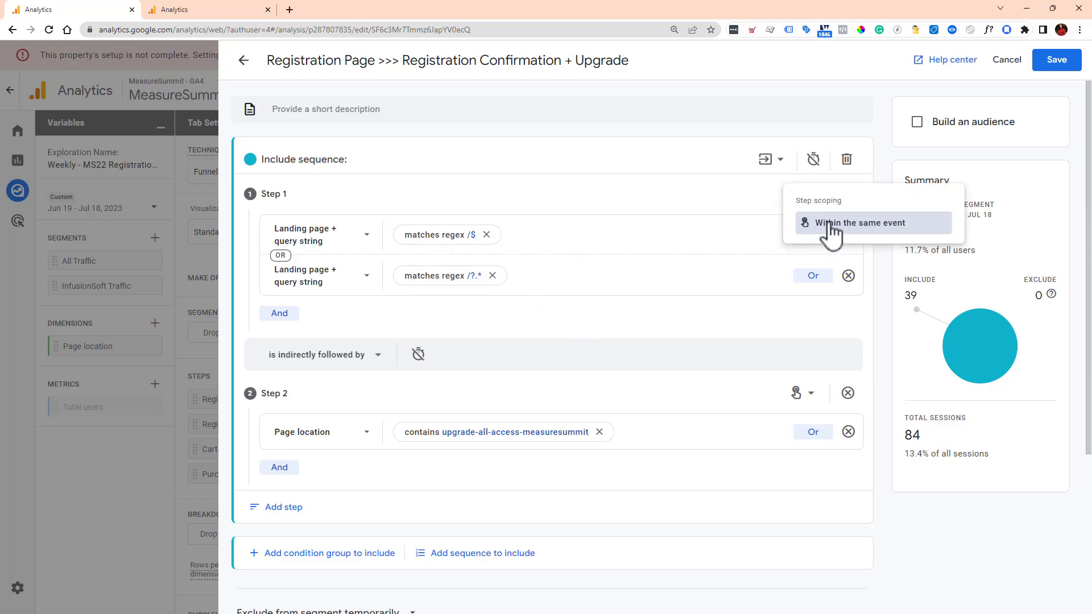
left_click(683, 321)
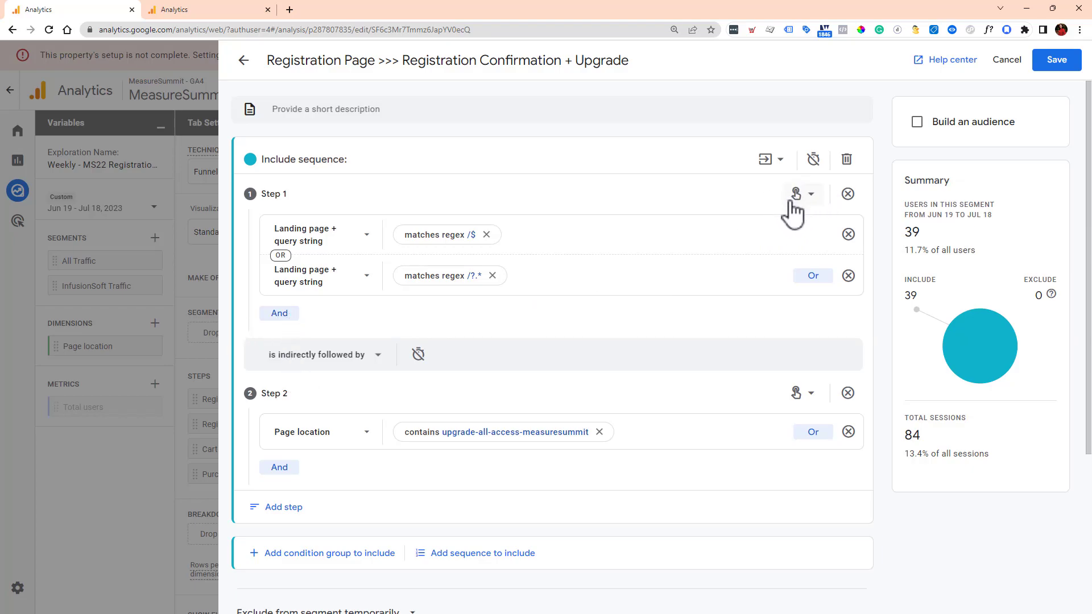
scroll(719, 287, "down", 1)
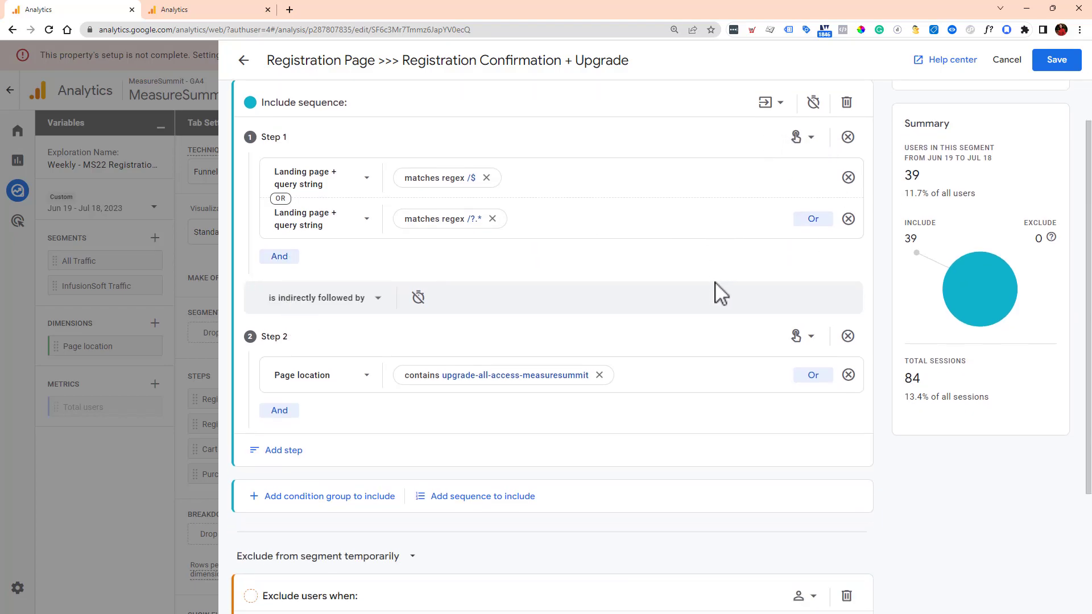
scroll(813, 370, "down", 3)
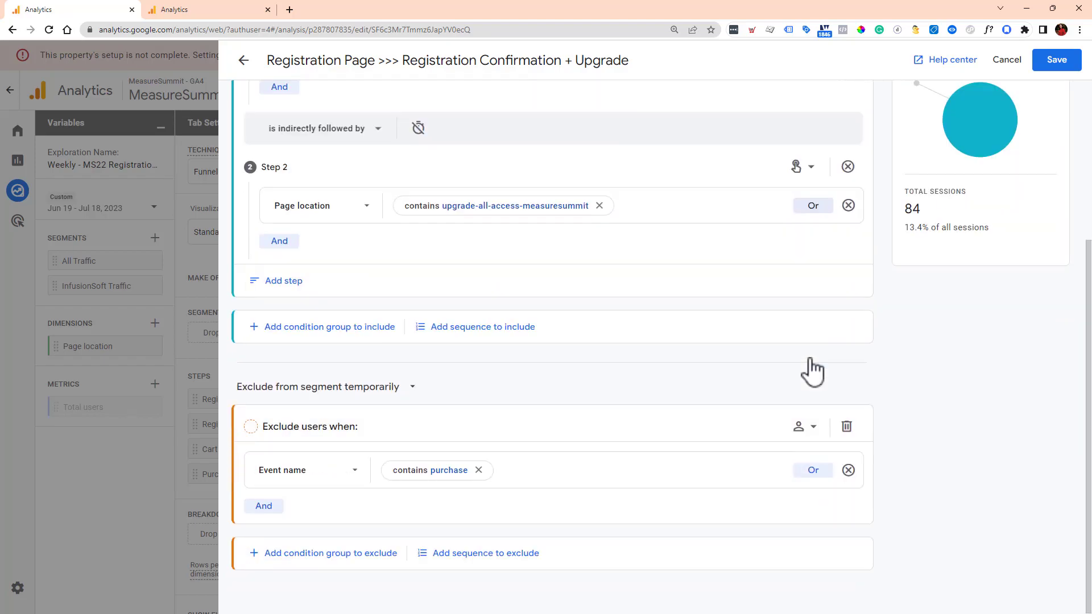
scroll(742, 406, "up", 2)
scroll(742, 407, "up", 2)
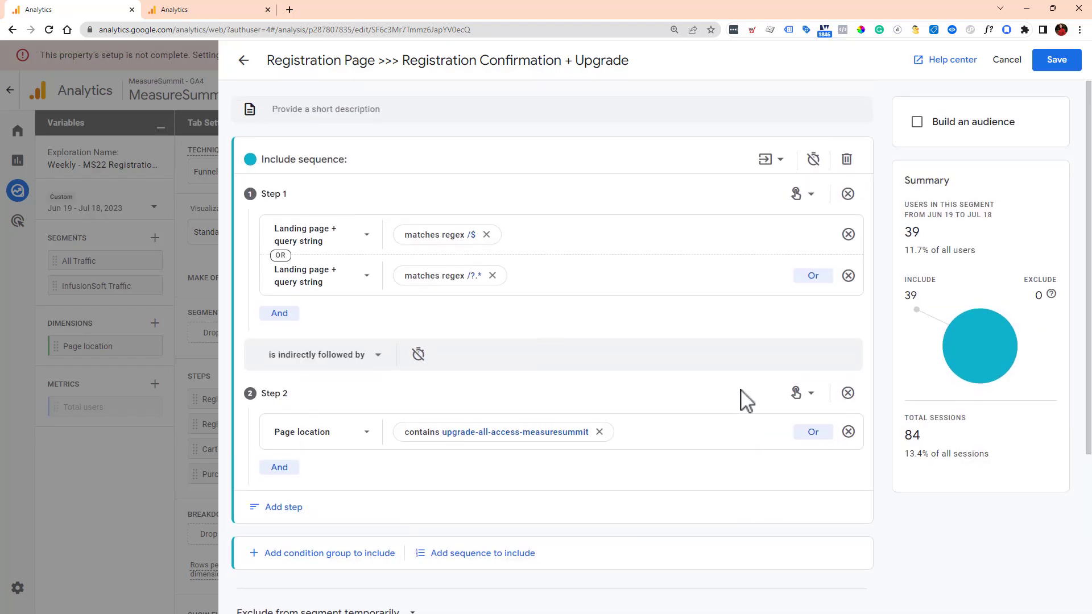
Rename the segment MS - Optin, describe it as "users that opt in from homepage" and save it
left_click(427, 55)
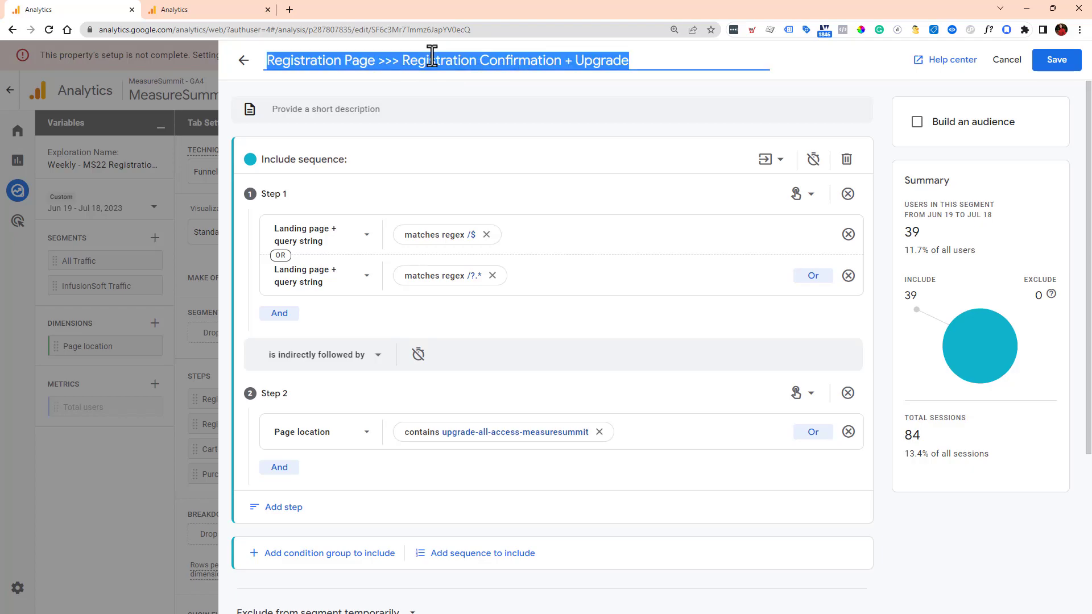
type("MS - Optin")
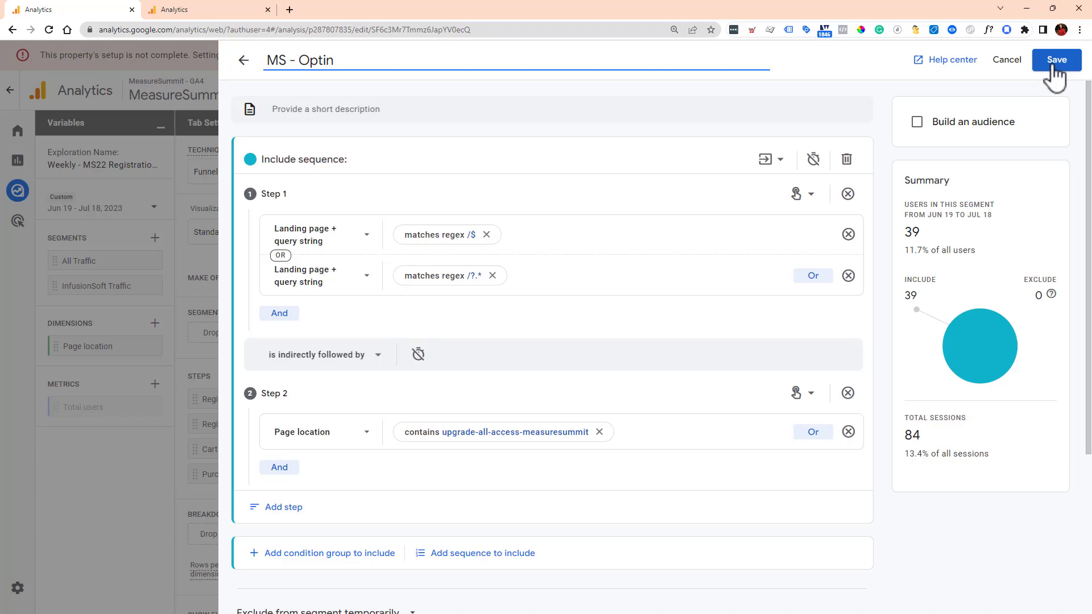
left_click(405, 106)
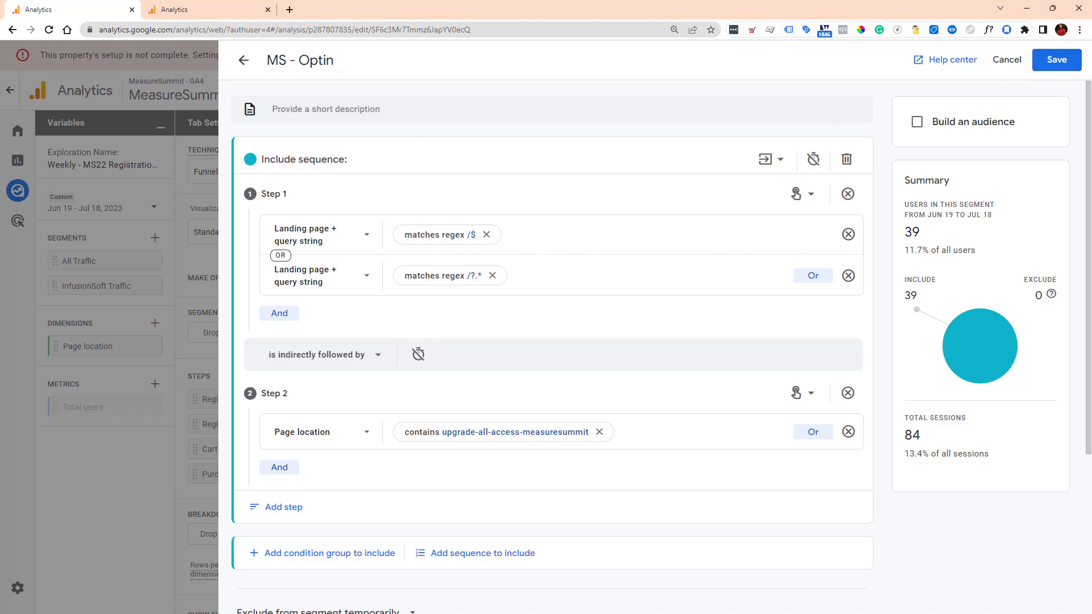
type("users that opt in from homepage")
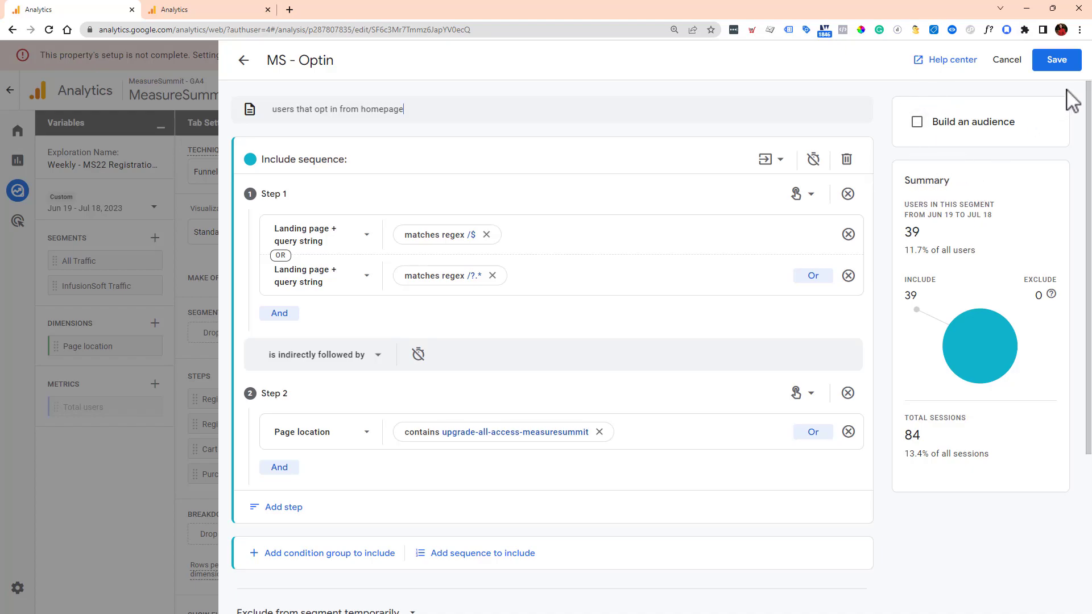
left_click(1056, 61)
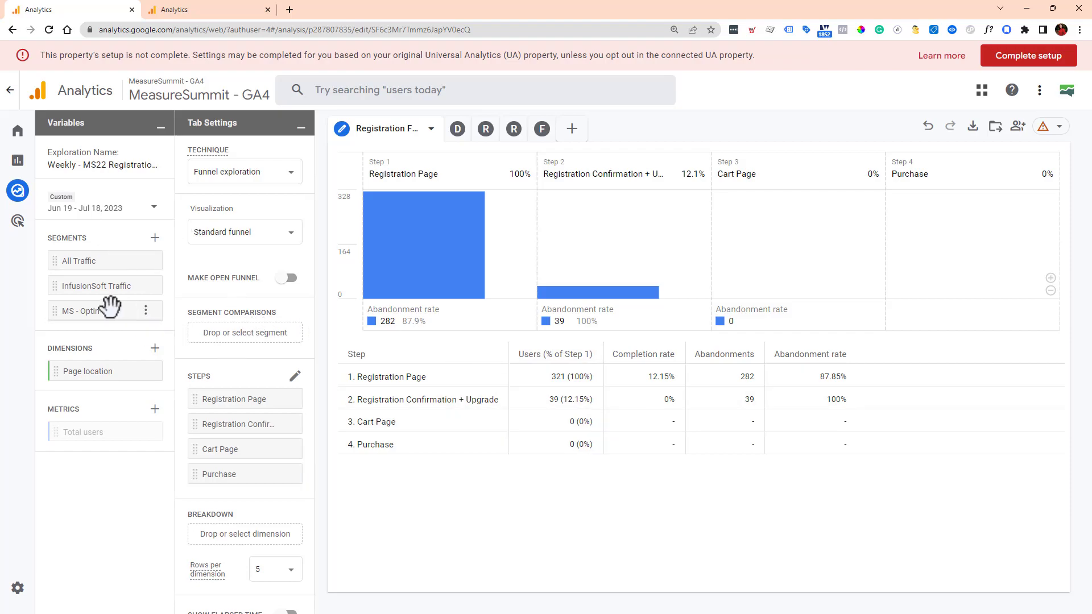
Add a free form tab to the exploration and apply the MS - Optin segment as its segment comparison
left_click(572, 129)
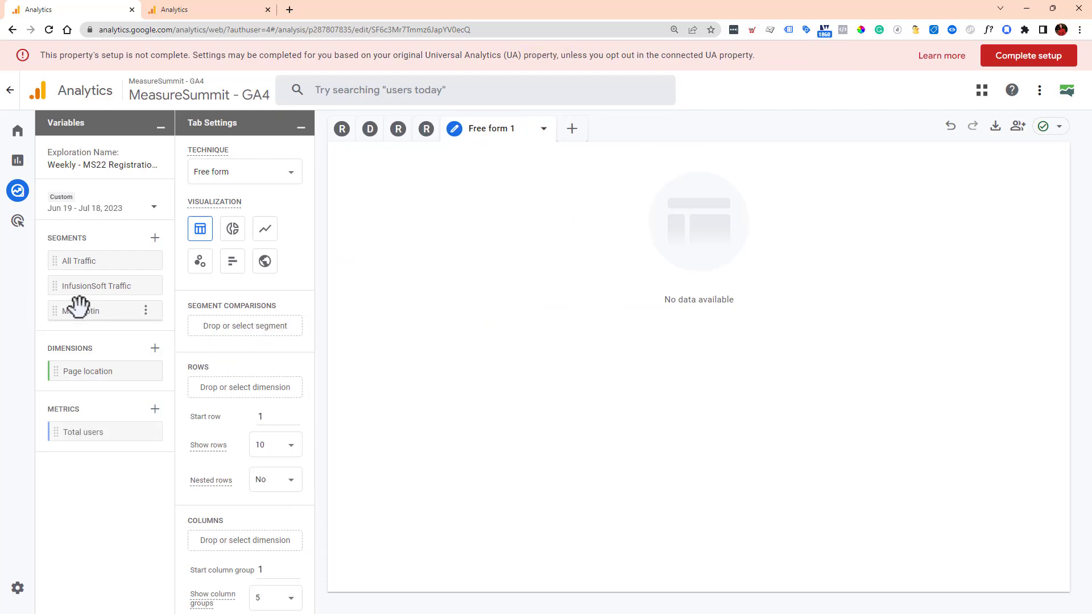
left_click_drag(71, 310, 218, 330)
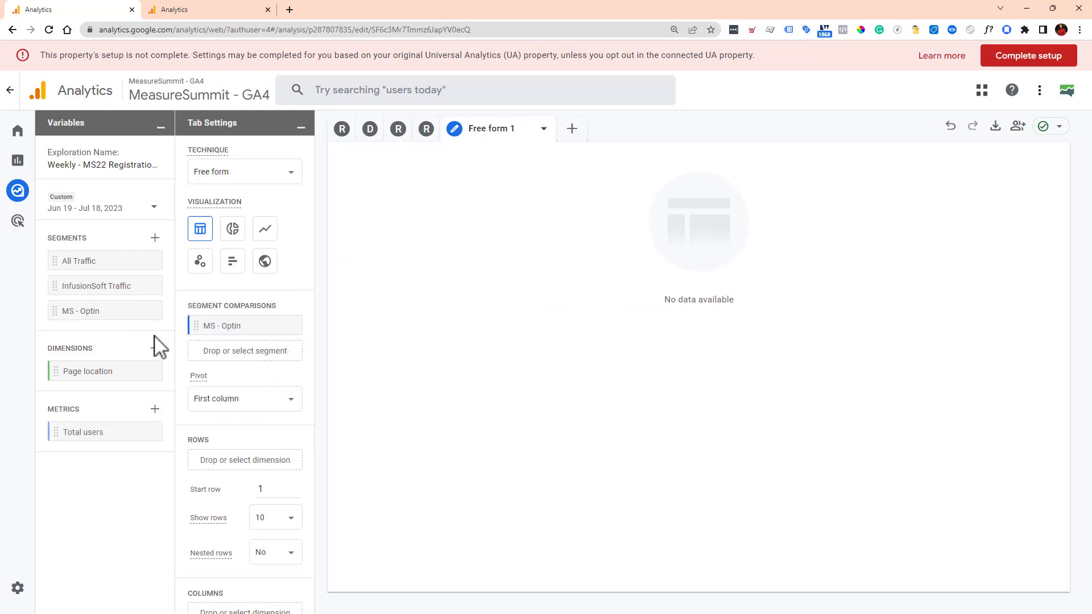
Set Page location as the free form table's row dimension and Total users as its value
scroll(287, 392, "down", 2)
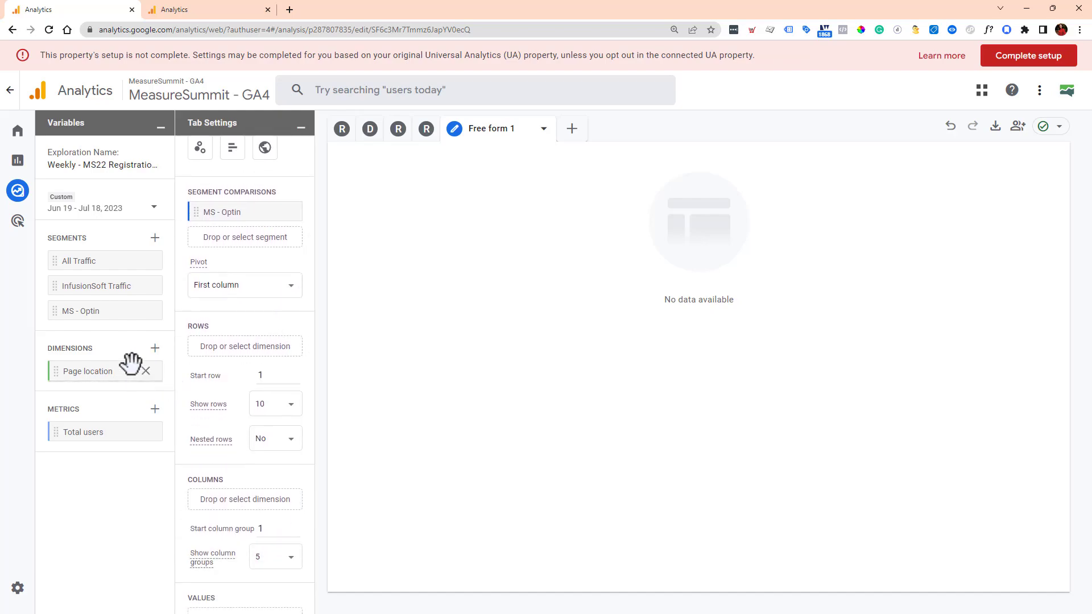
left_click_drag(88, 370, 240, 349)
scroll(237, 526, "down", 3)
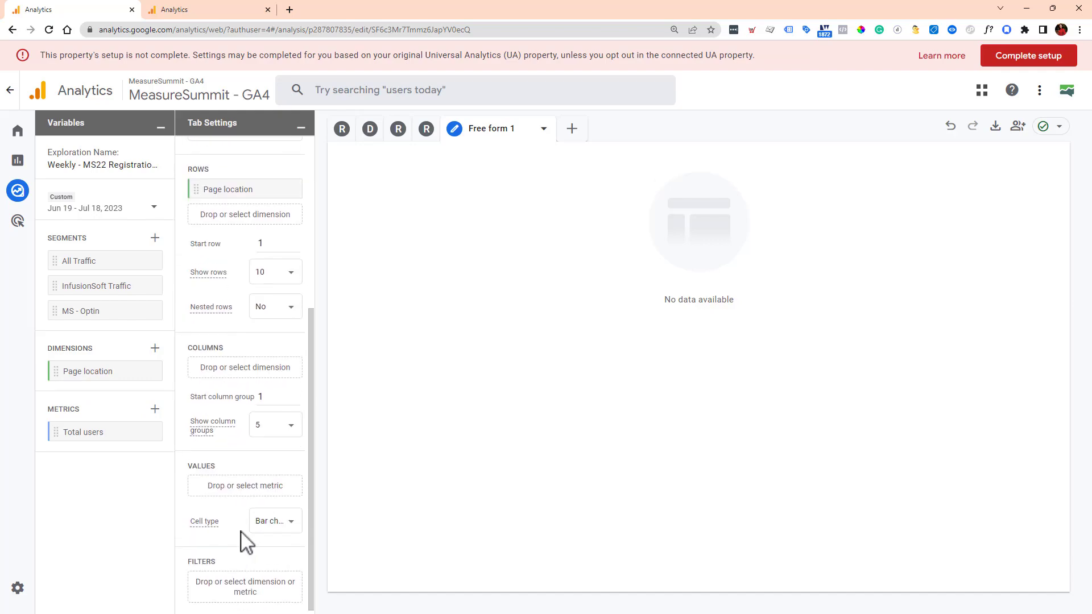
left_click(230, 483)
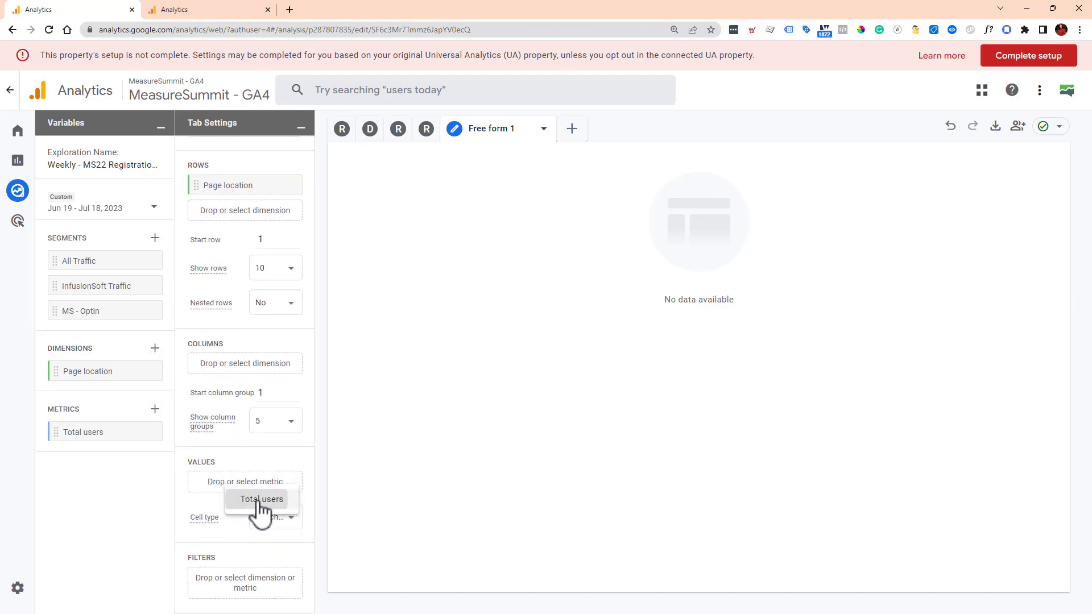
left_click(260, 500)
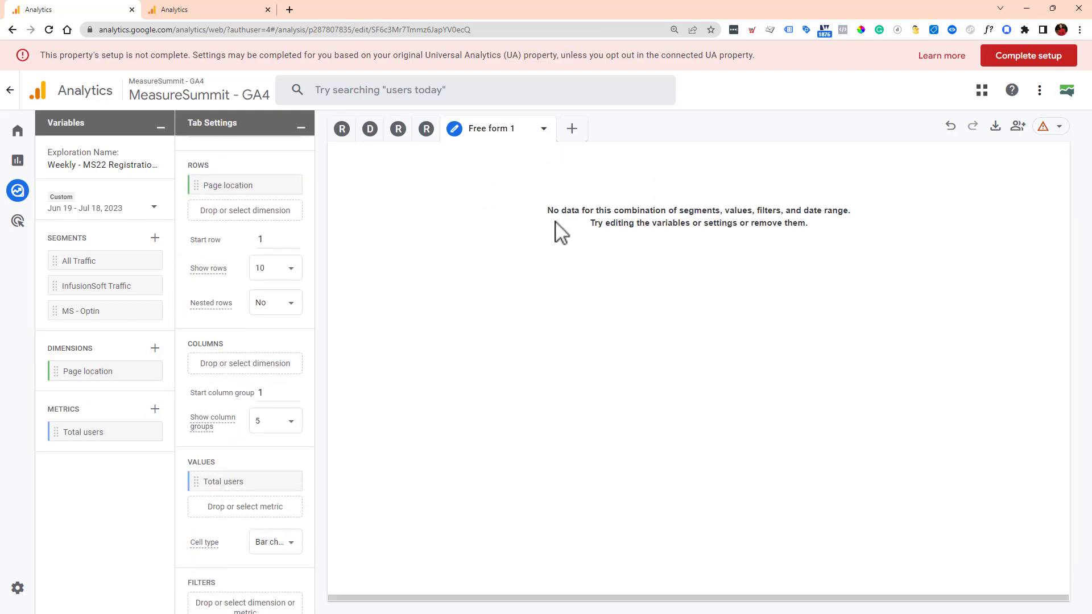
Replace Page location with the Page path and screen class dimension, imported into the exploration, as the free form table's row dimension
scroll(243, 343, "up", 3)
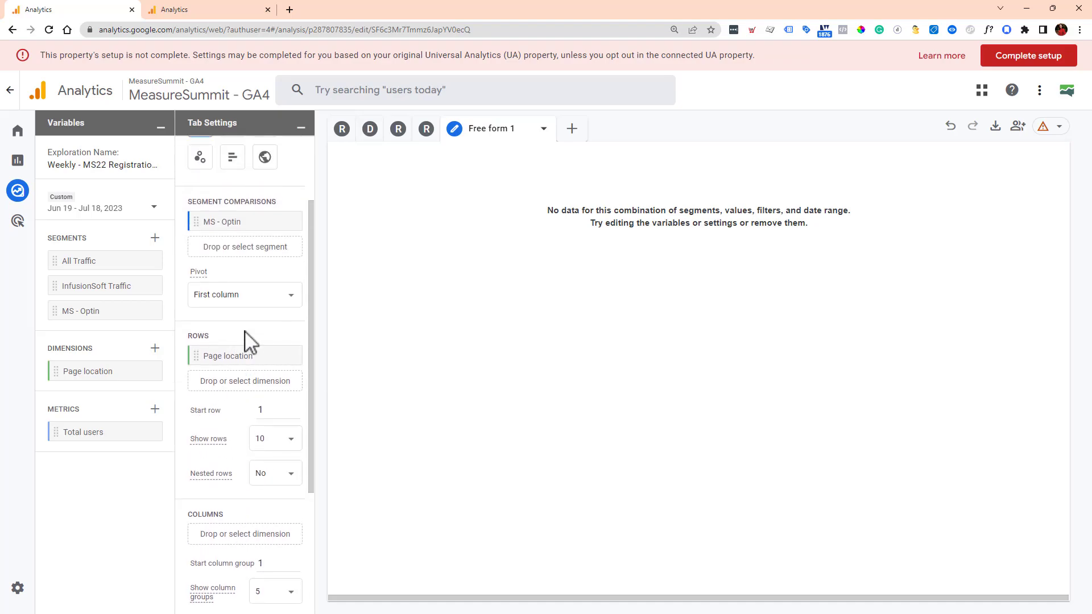
scroll(250, 341, "down", 2)
scroll(250, 341, "down", 2)
scroll(244, 341, "up", 5)
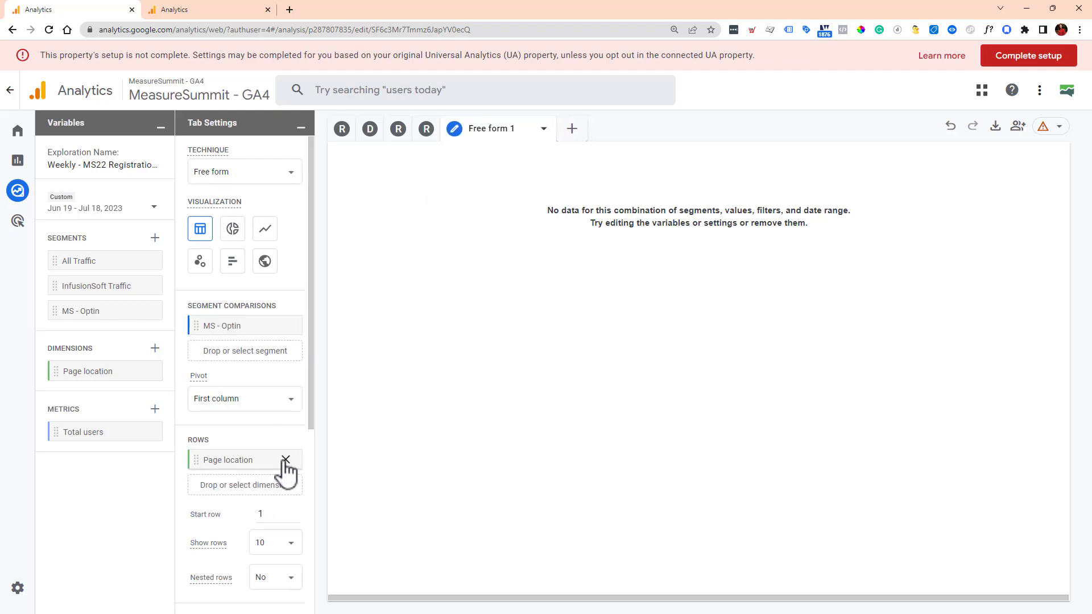
left_click(286, 460)
left_click(155, 348)
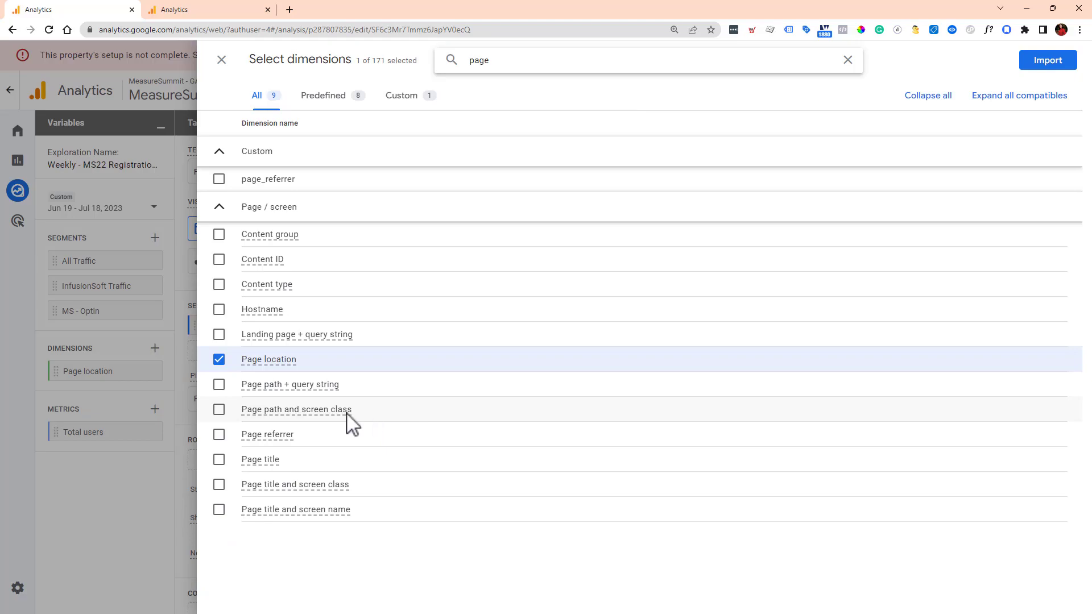
left_click(348, 414)
left_click(1058, 61)
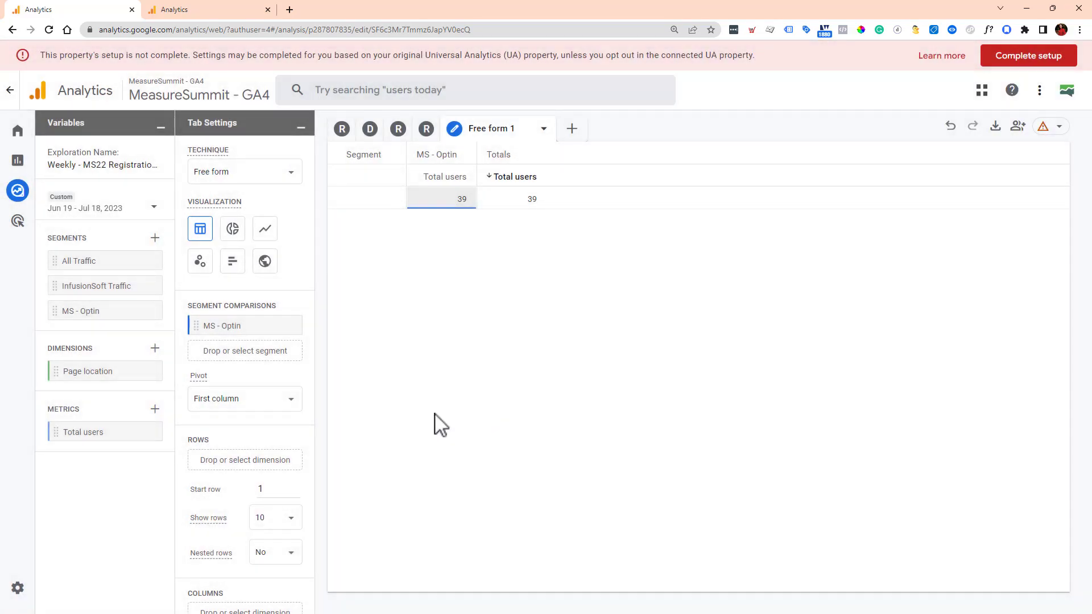
left_click_drag(124, 392, 224, 462)
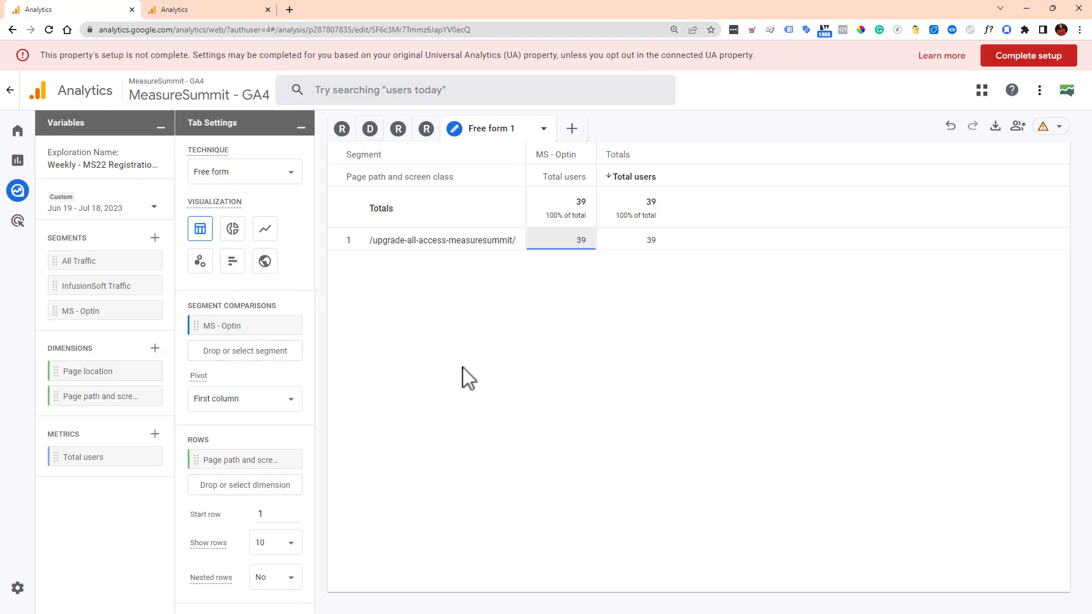
Edit the MS - Optin segment to build an audience with a 30-day membership duration, saving and publishing it
right_click(146, 316)
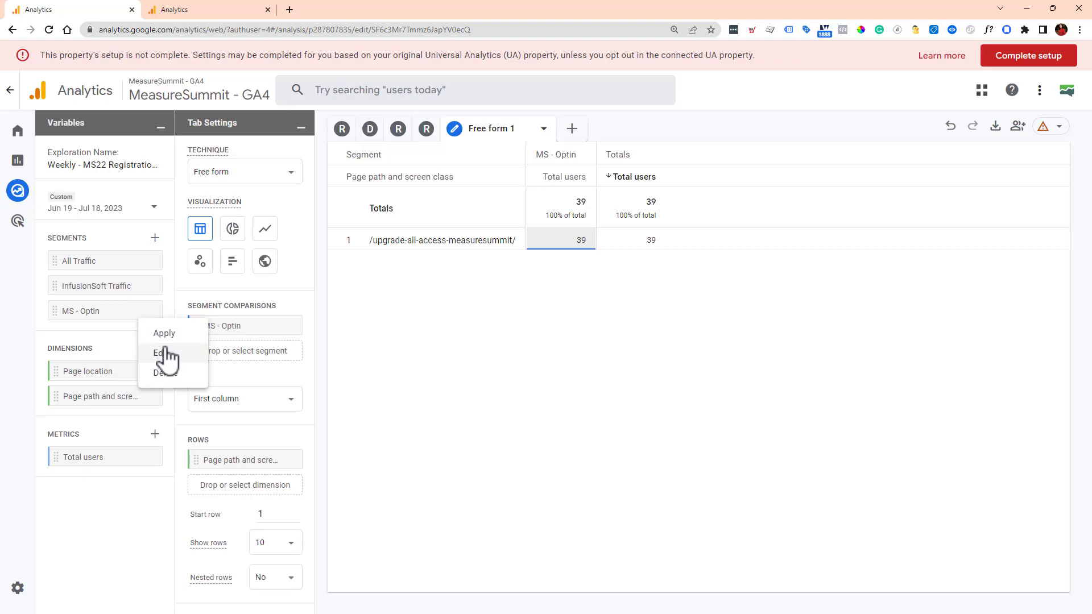
left_click(162, 353)
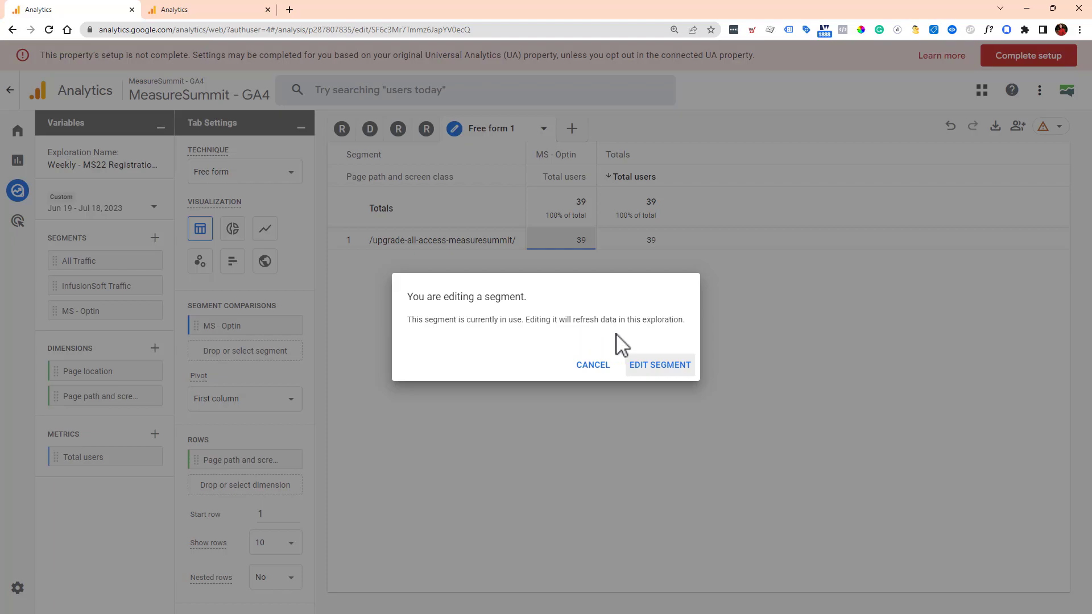
left_click(659, 367)
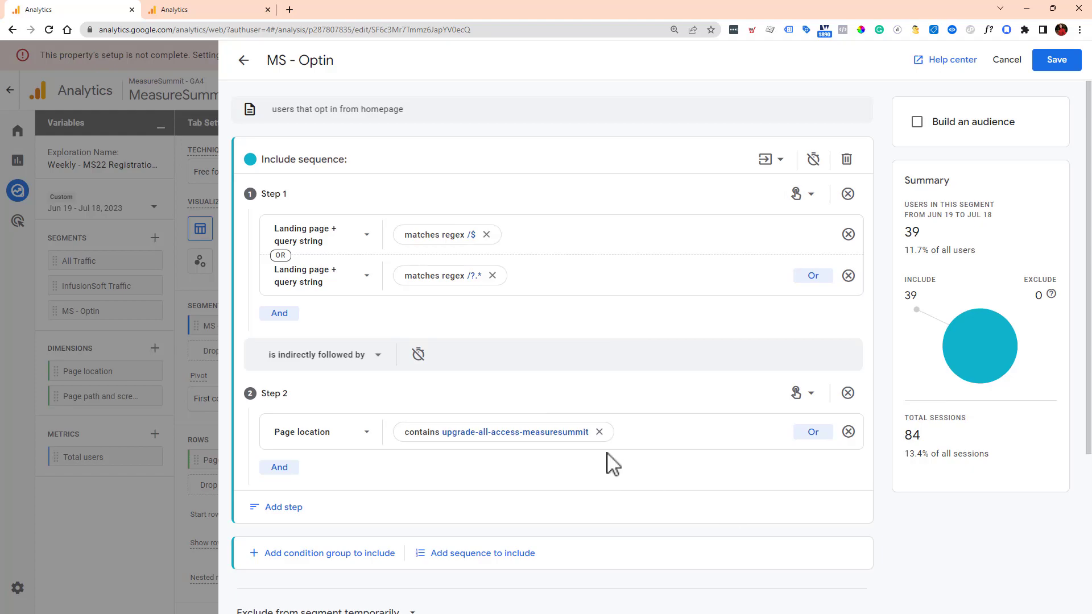
left_click(917, 122)
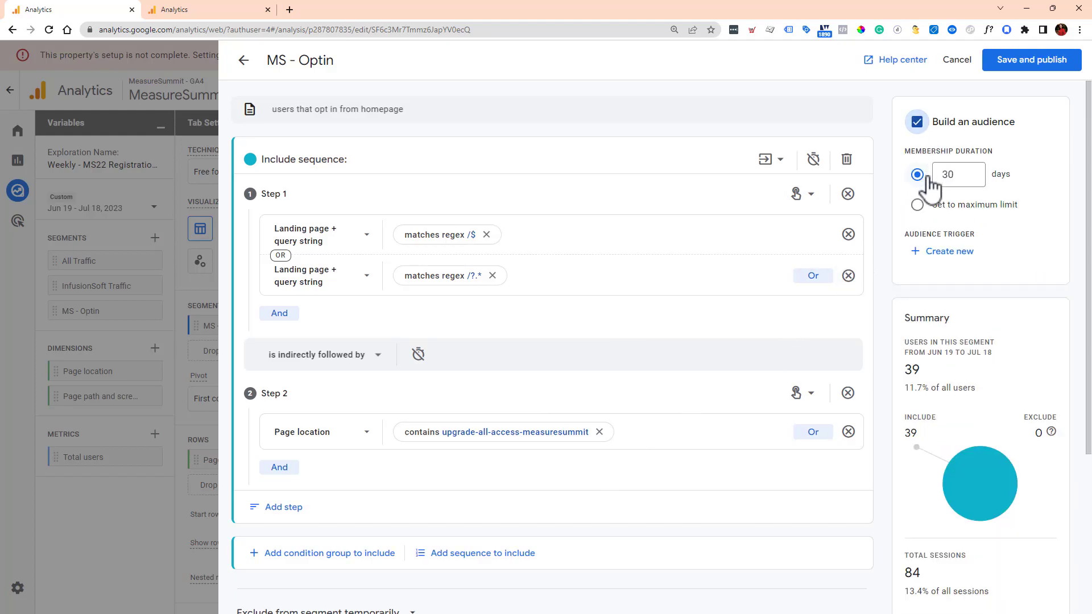
left_click(1038, 69)
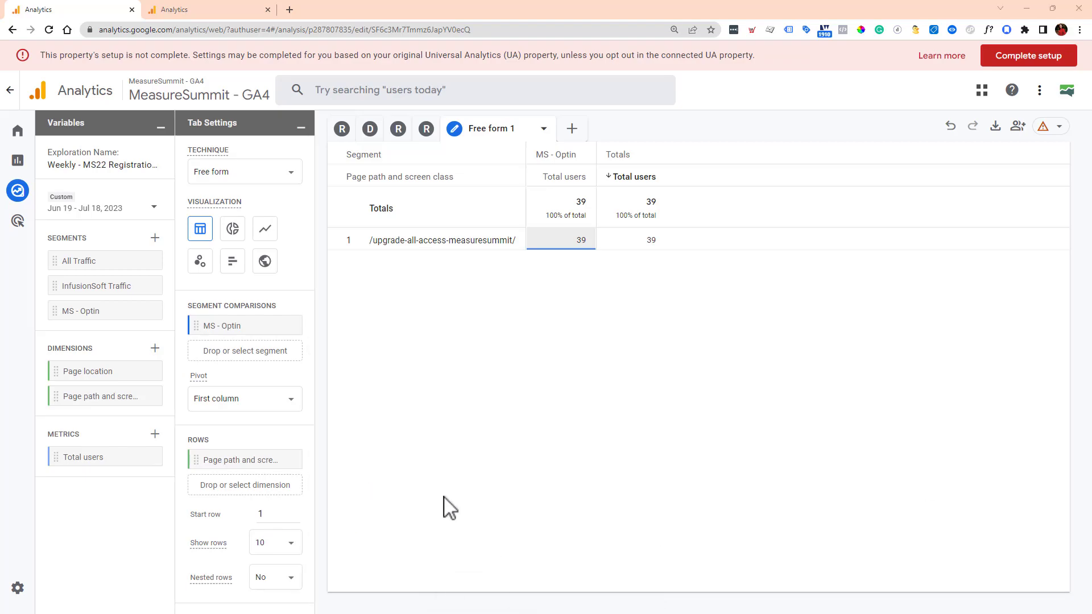
Open the property's Audiences list in the admin settings
mouse_move(15, 594)
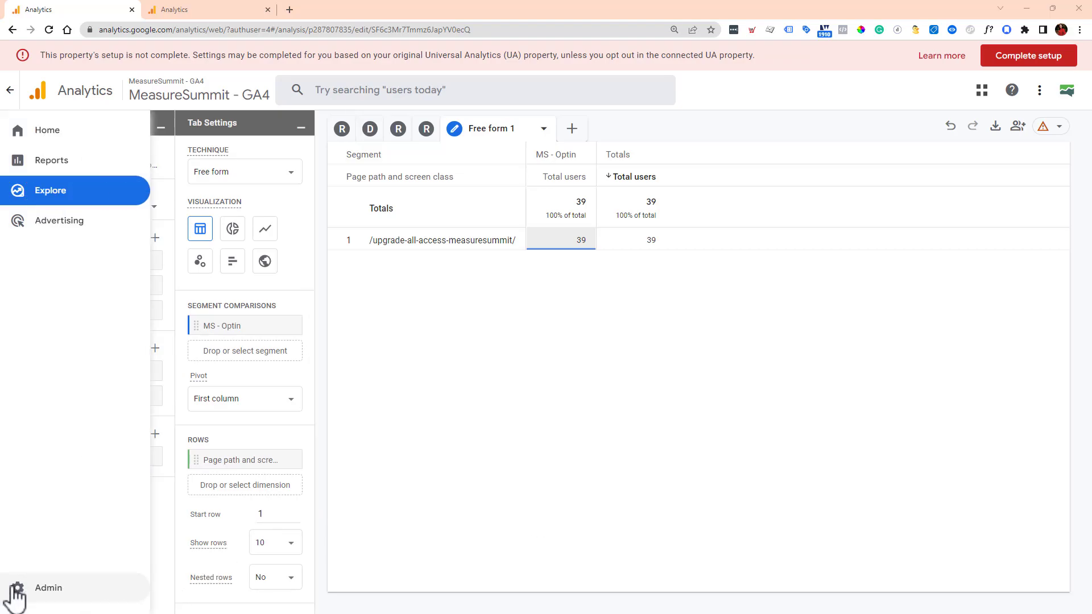
left_click(15, 592)
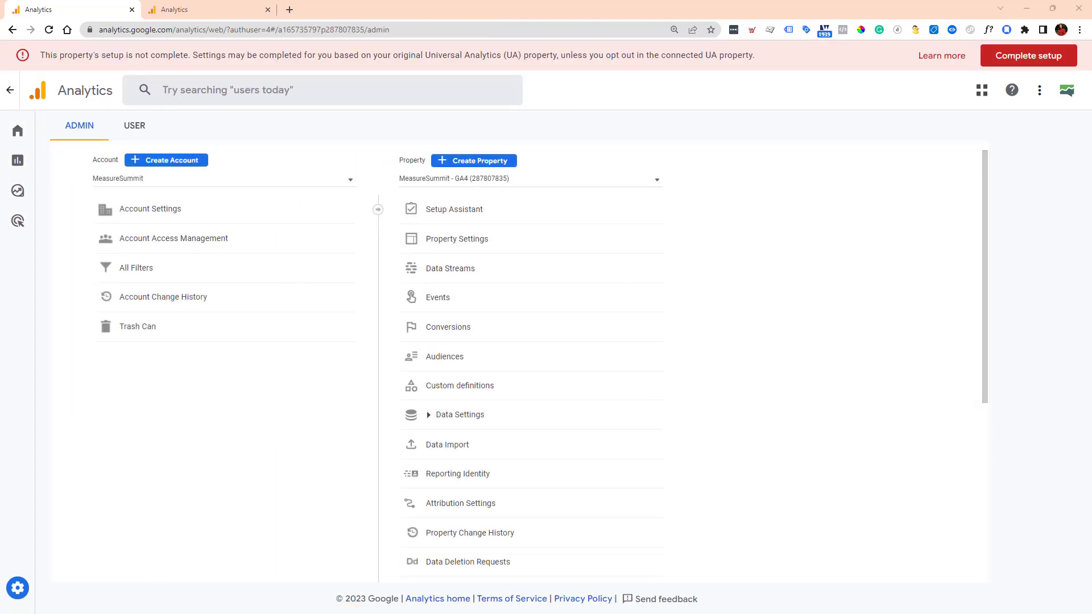
left_click(138, 359)
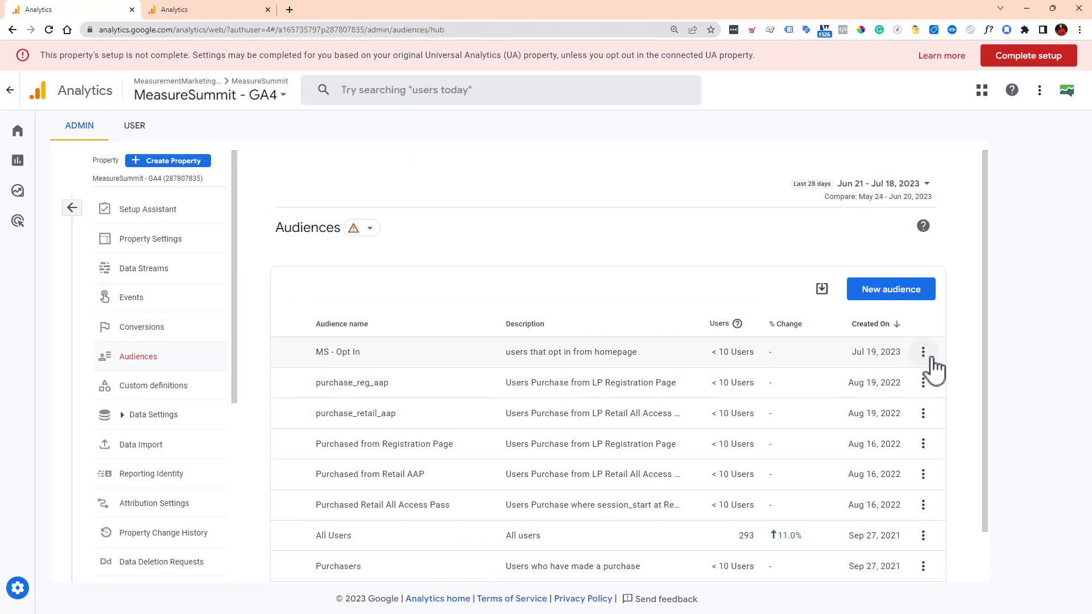
Start a duplicate of the MS - Opt In audience and examine its audience trigger options without creating a trigger
left_click(924, 354)
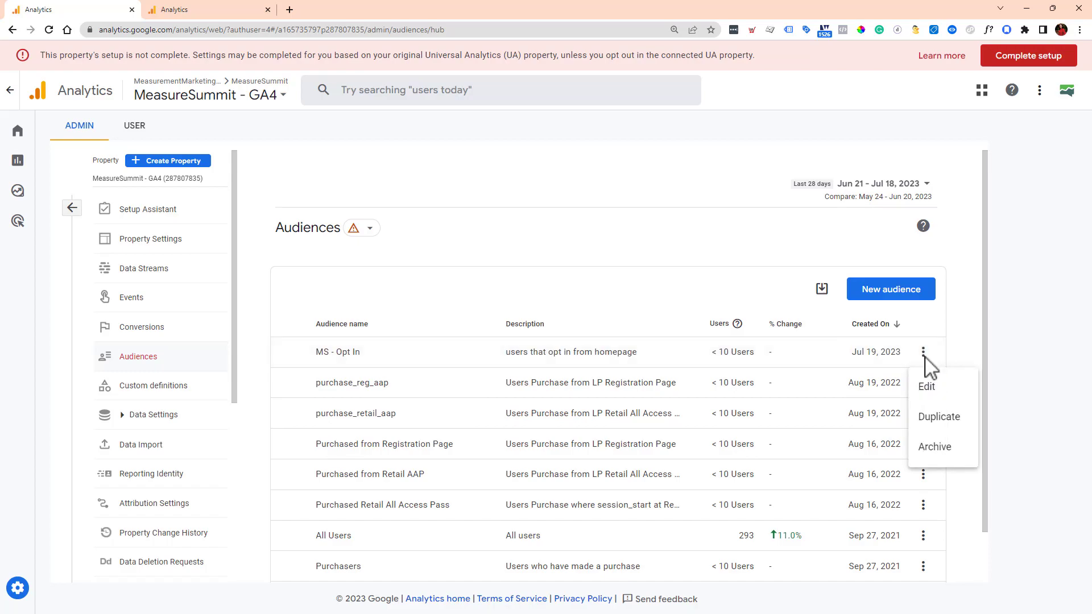
left_click(929, 418)
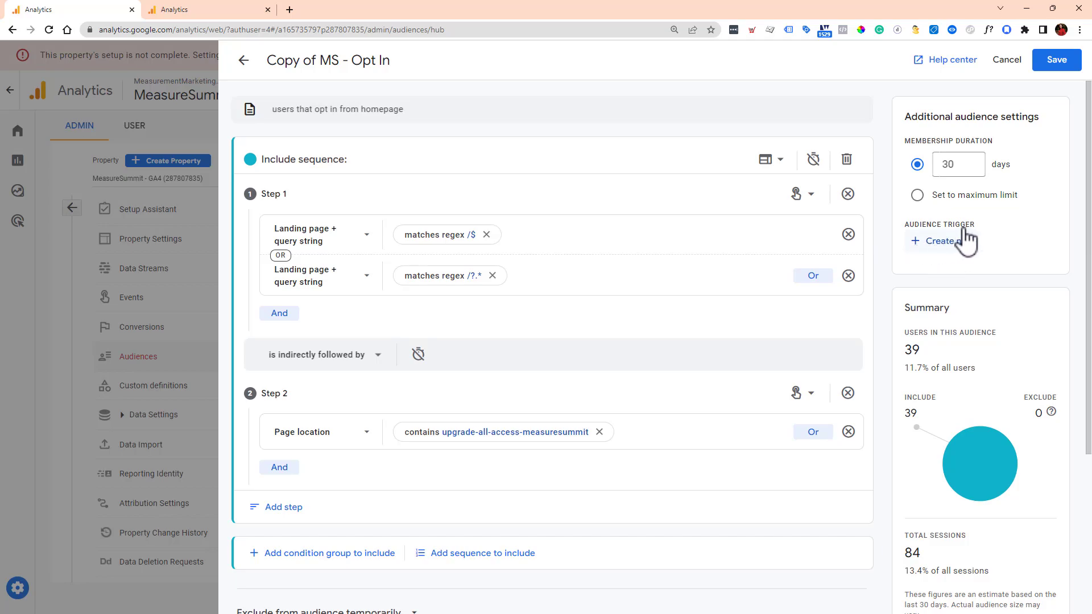
left_click(940, 243)
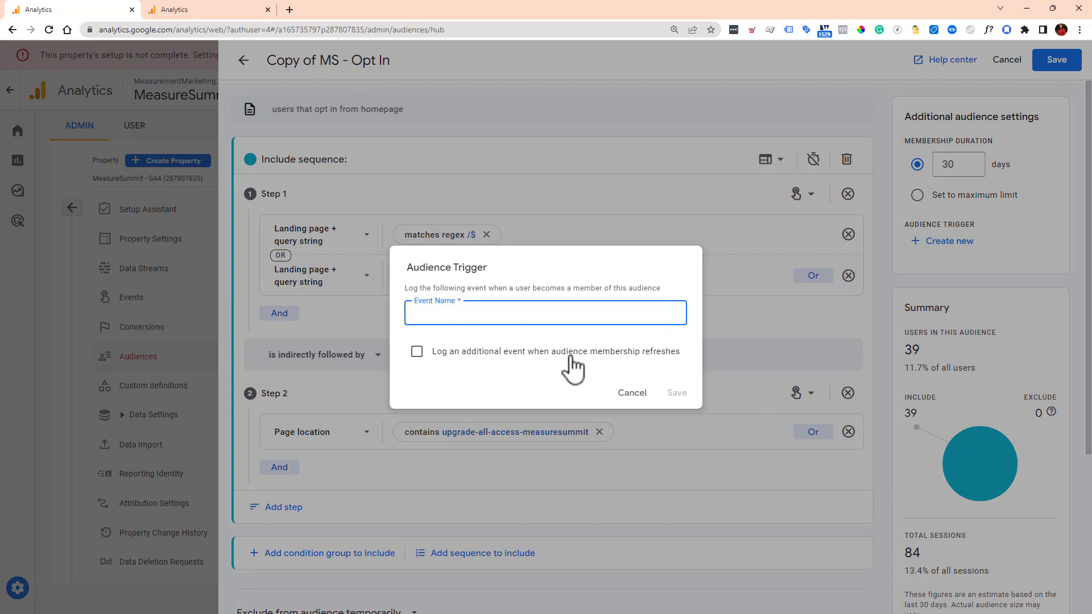
left_click(629, 394)
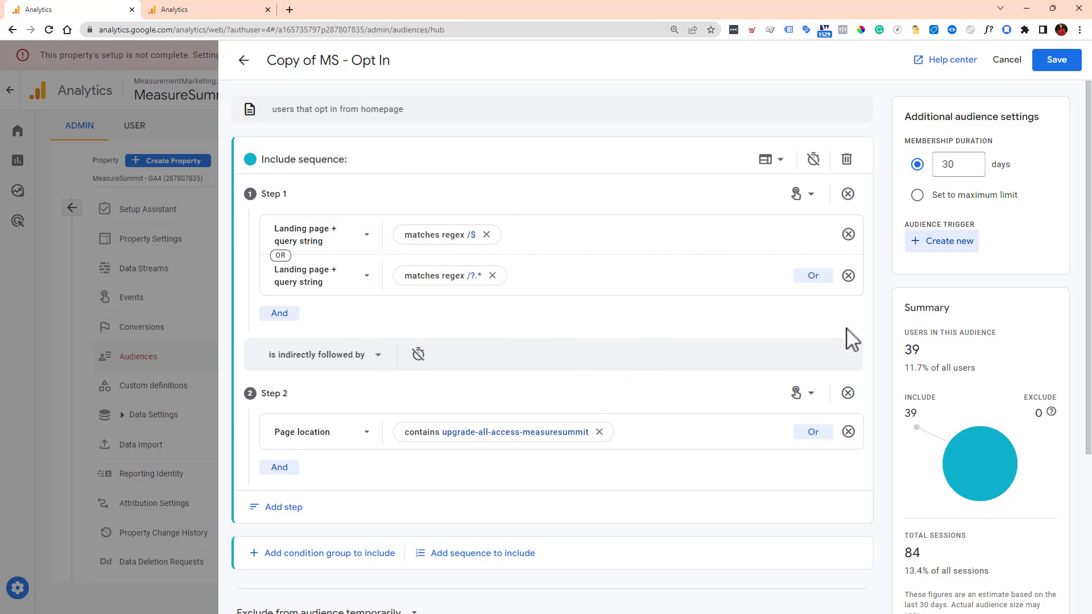
Try optin_homepage as the event name of an audience trigger, clear it, and discard both the trigger and the duplicate audience
left_click(937, 243)
left_click(602, 319)
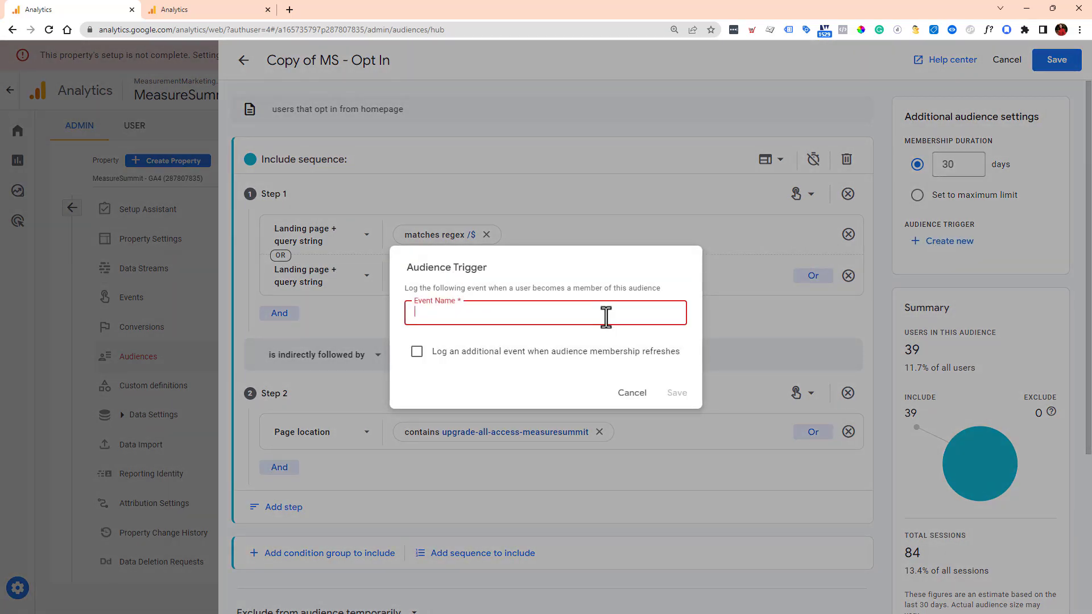
type("op")
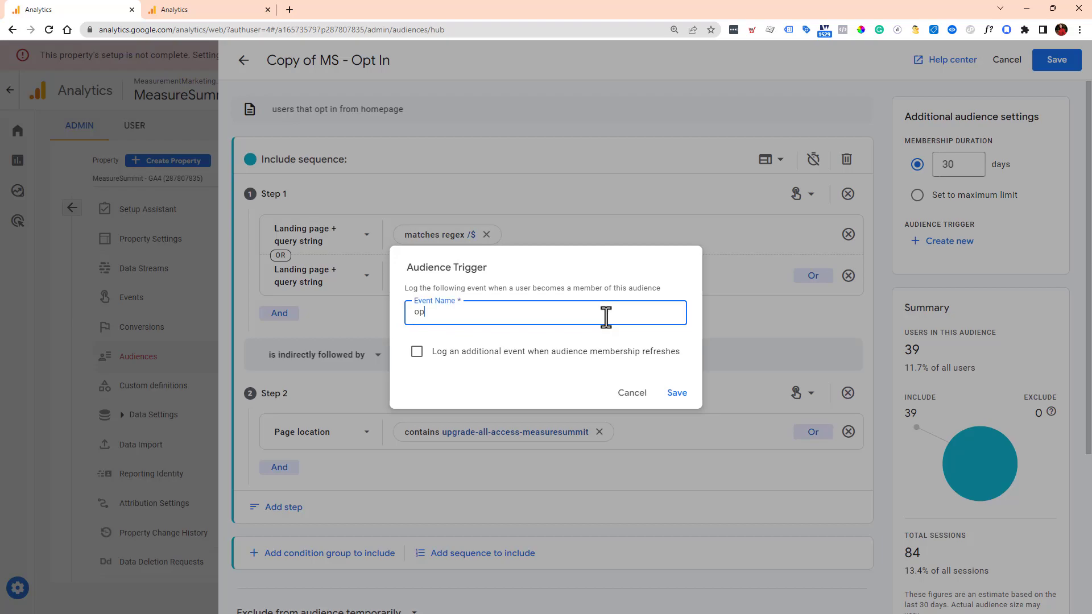
type("tin_homepage")
key("BackSpace")
key("BackSpace")
key("BackSpace")
key("BackSpace")
key("BackSpace")
key("BackSpace")
key("BackSpace")
type("smpage")
key("BackSpace")
key("BackSpace")
key("BackSpace")
key("BackSpace")
key("BackSpace")
key("BackSpace")
key("BackSpace")
key("BackSpace")
key("BackSpace")
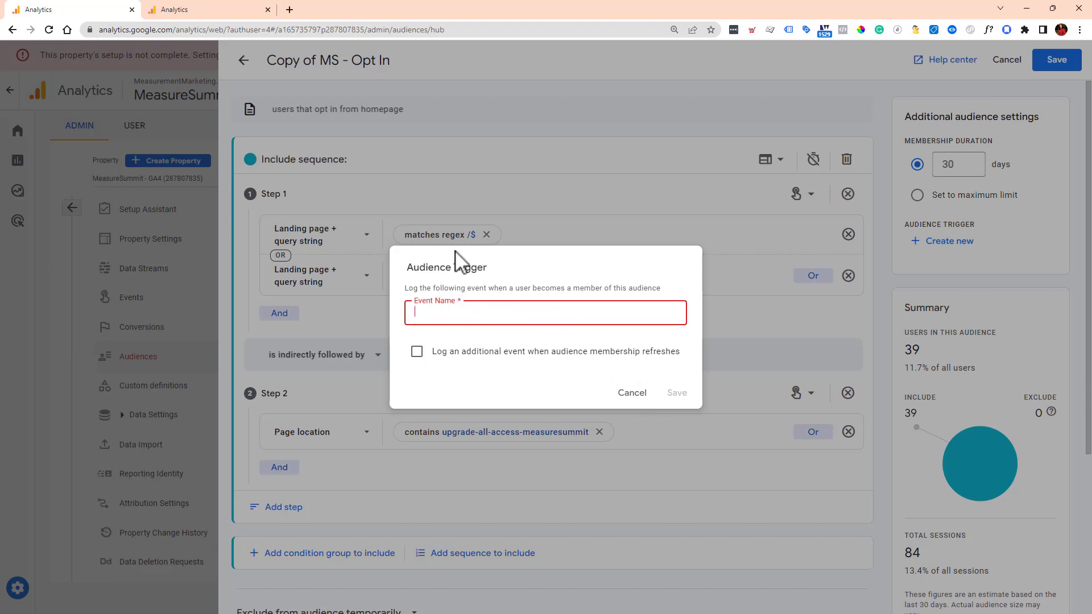
triple_click(436, 273)
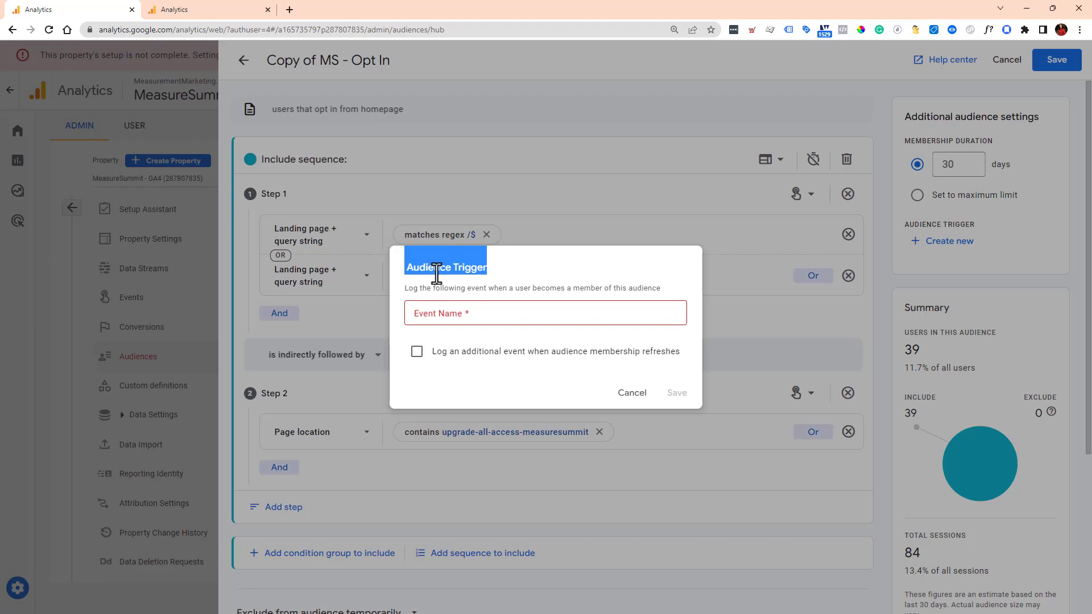
left_click(638, 396)
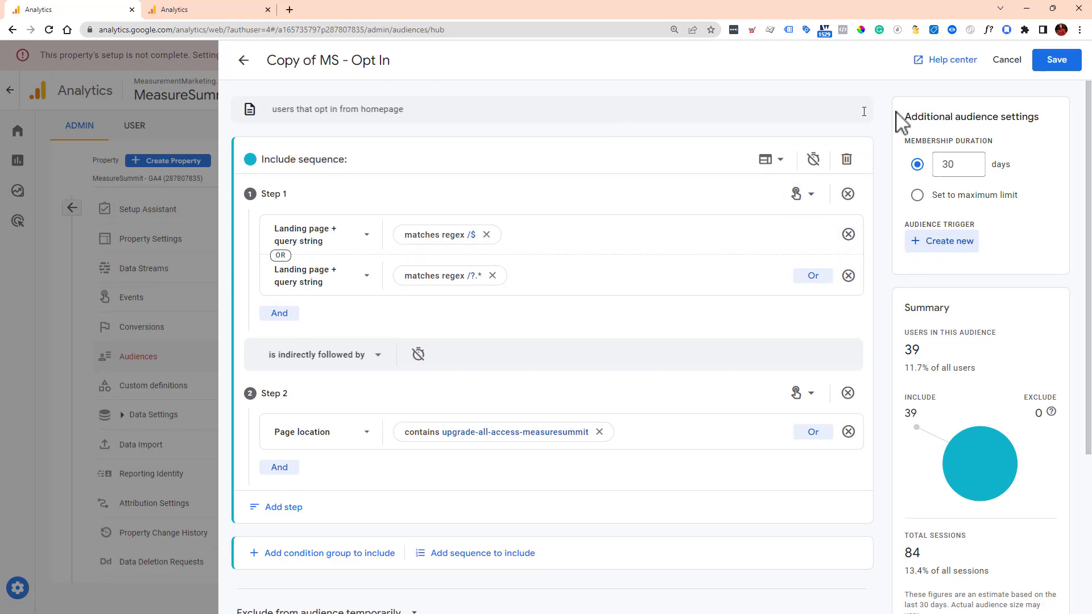
left_click(1007, 81)
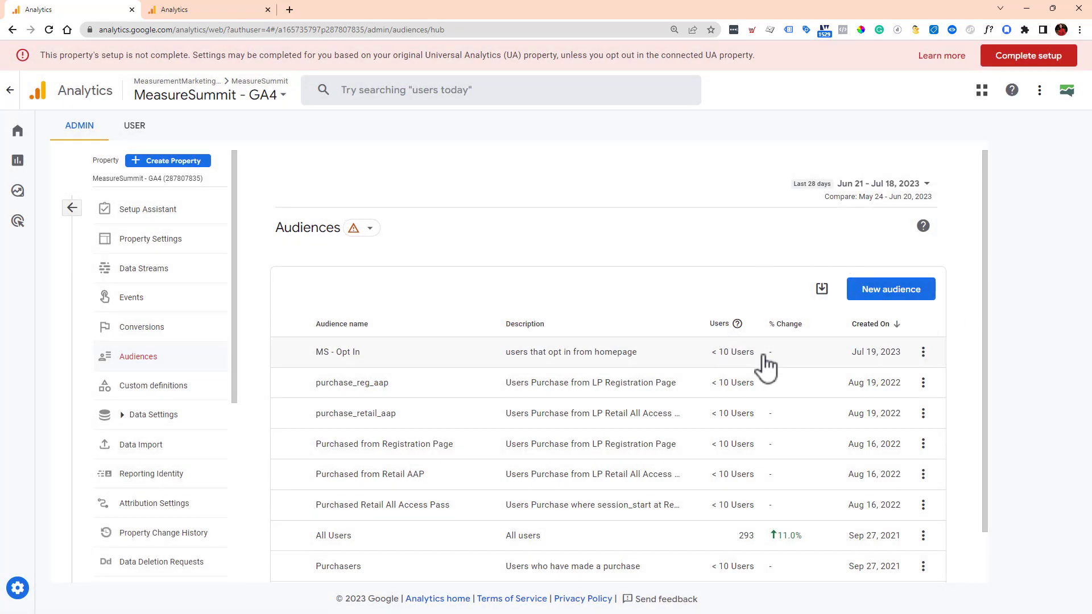
scroll(768, 317, "down", 1)
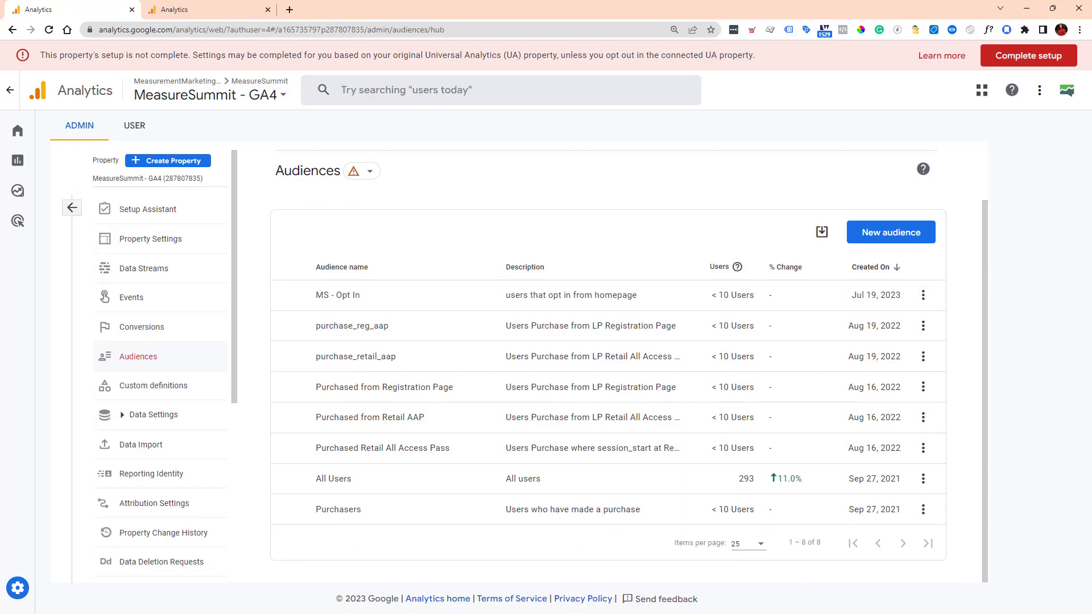